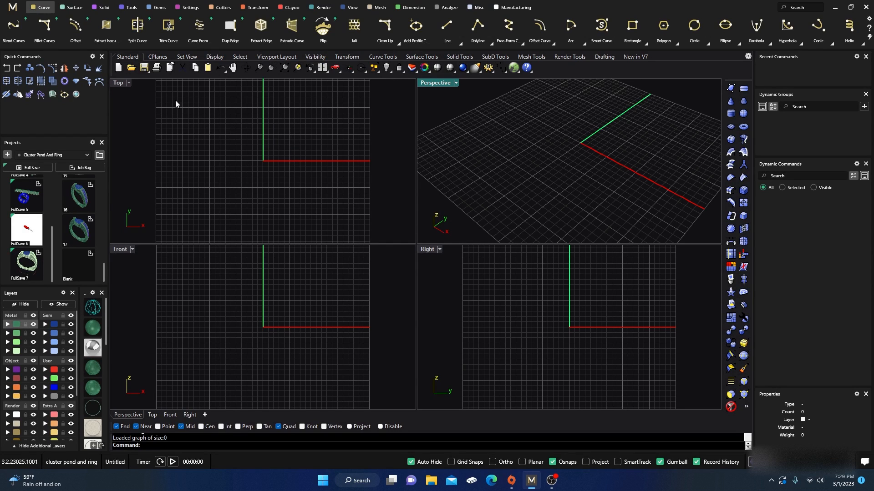
Step: Create a finger ring rail in US size 7 with the Ring Rail tool
click(131, 7)
click(233, 30)
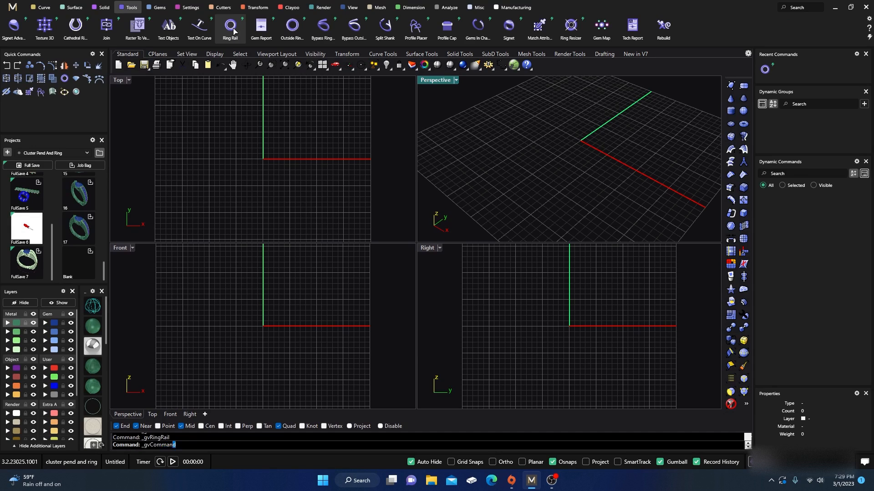
right_click(324, 196)
click(324, 197)
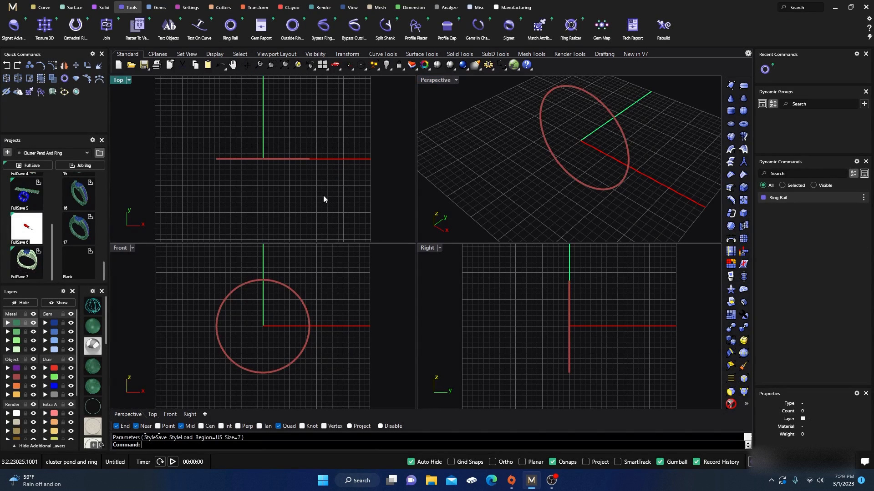
Step: Start Gem on Ring Rail on the finger rail and change the diamond's shape to Pear
click(266, 280)
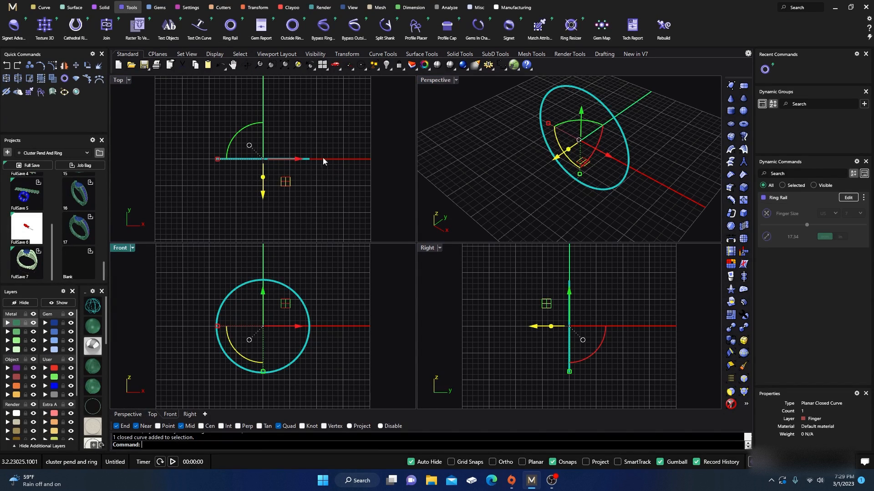
click(159, 9)
click(322, 27)
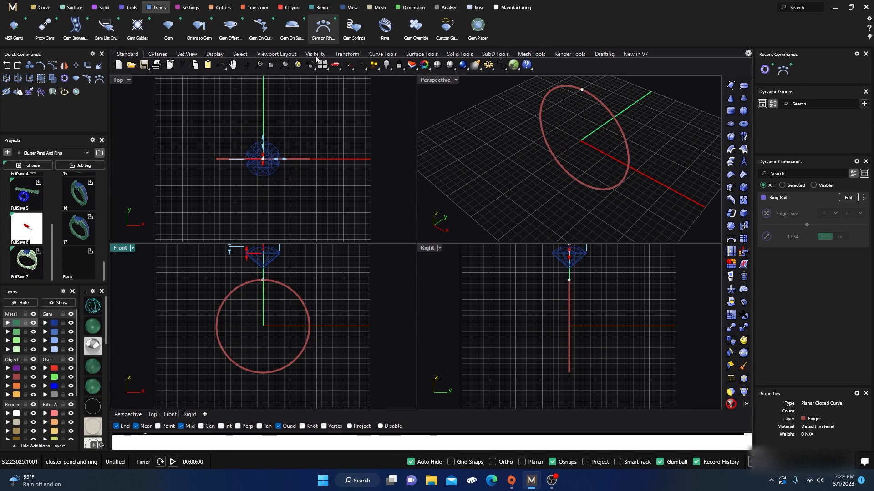
right_drag(309, 276, 311, 295)
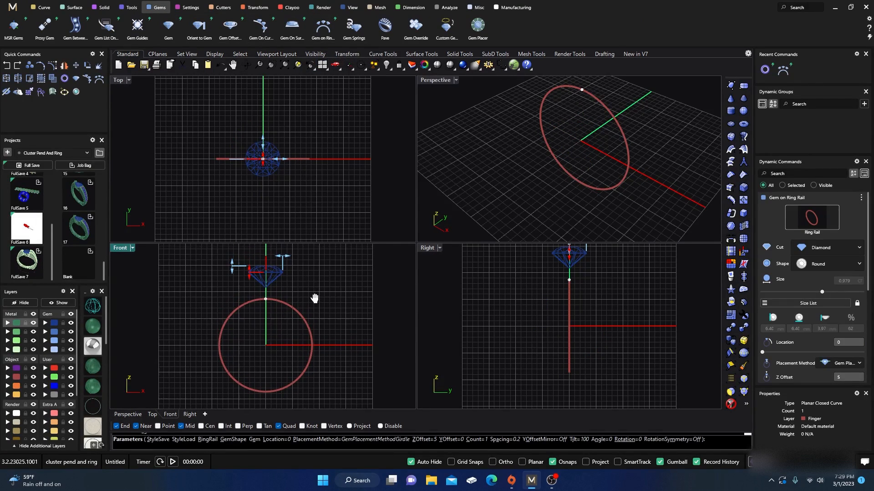
click(832, 268)
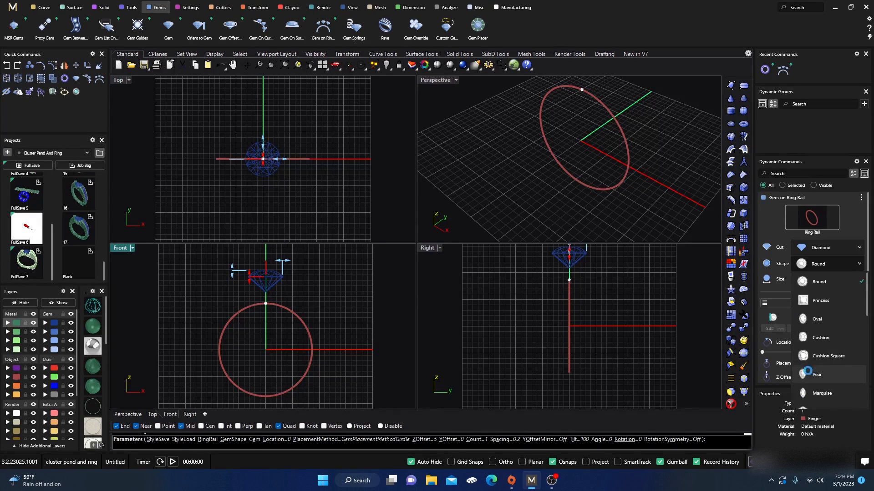
click(809, 372)
scroll(781, 323, down, 8)
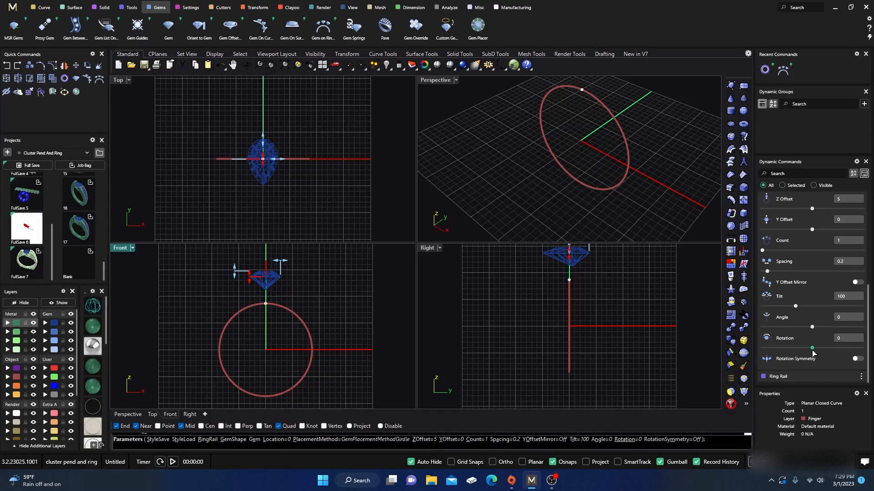
Step: Set the pear gem's rotation to -90 and its tilt to 15, and finish placing it on the rail
drag(811, 348, 762, 348)
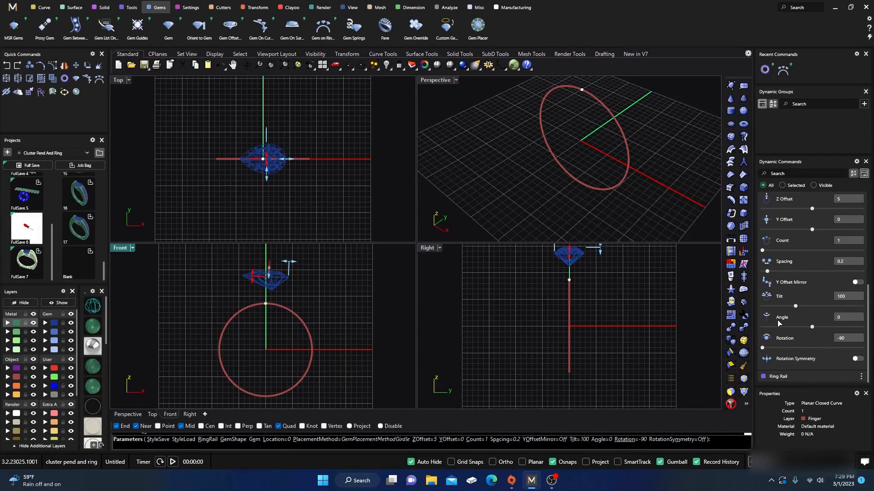
scroll(262, 282, up, 3)
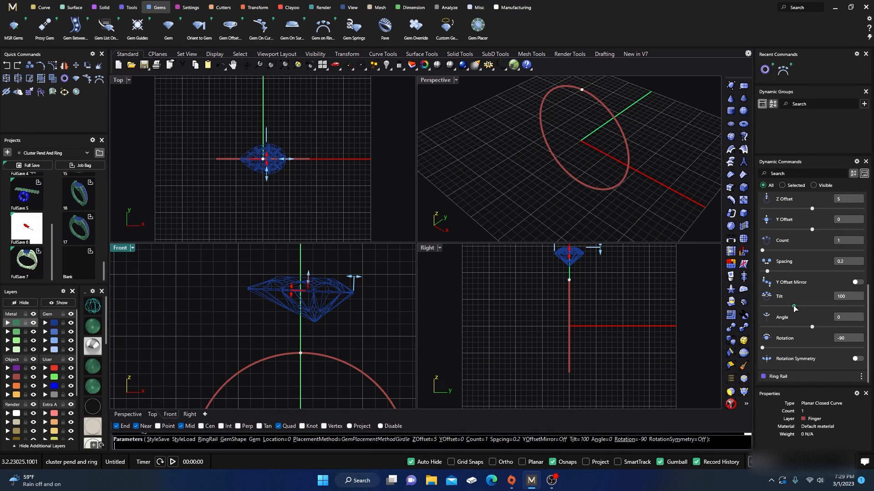
drag(795, 307, 773, 308)
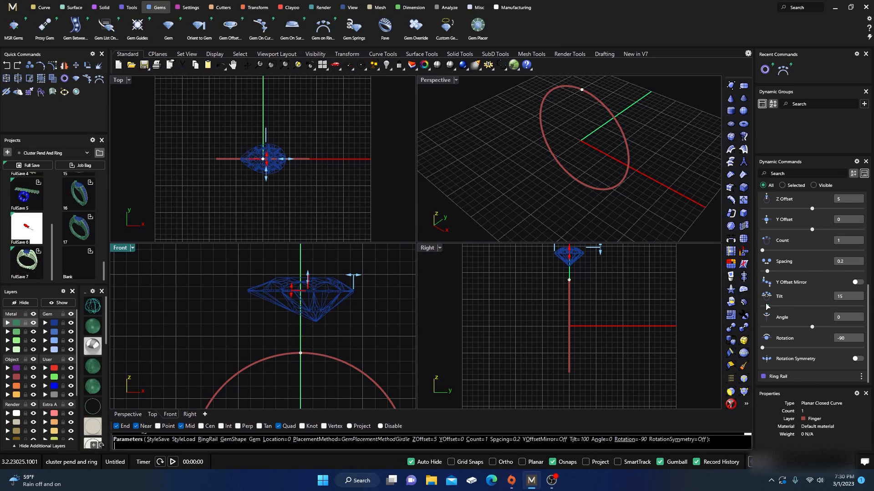
drag(767, 307, 767, 307)
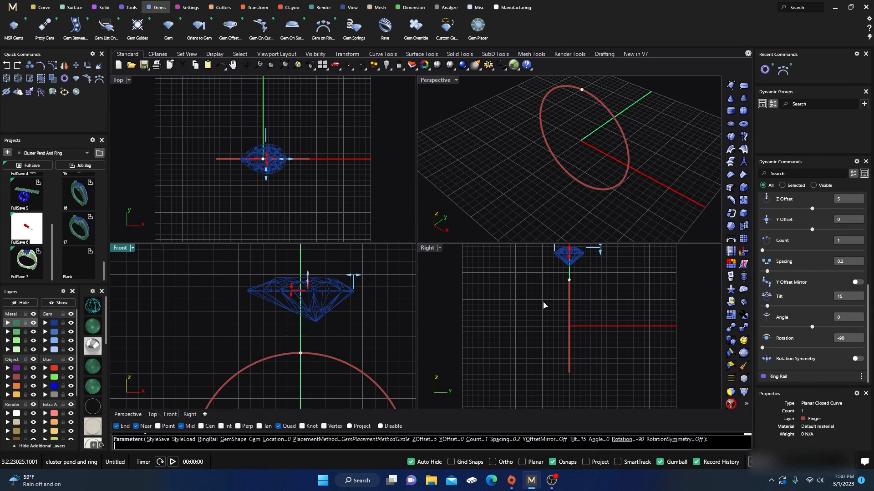
right_click(490, 314)
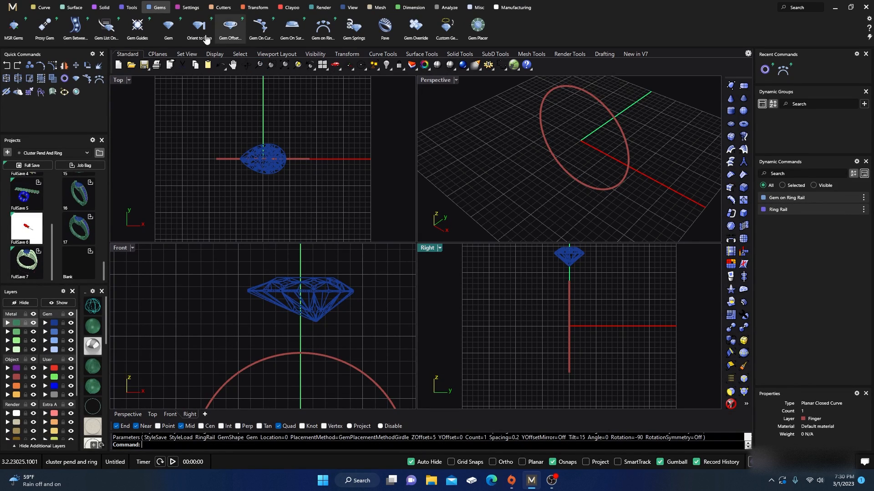
Step: Start an Outside Ring Rail around the finger rail and give it the library rail shape 01_EU
click(123, 7)
click(288, 29)
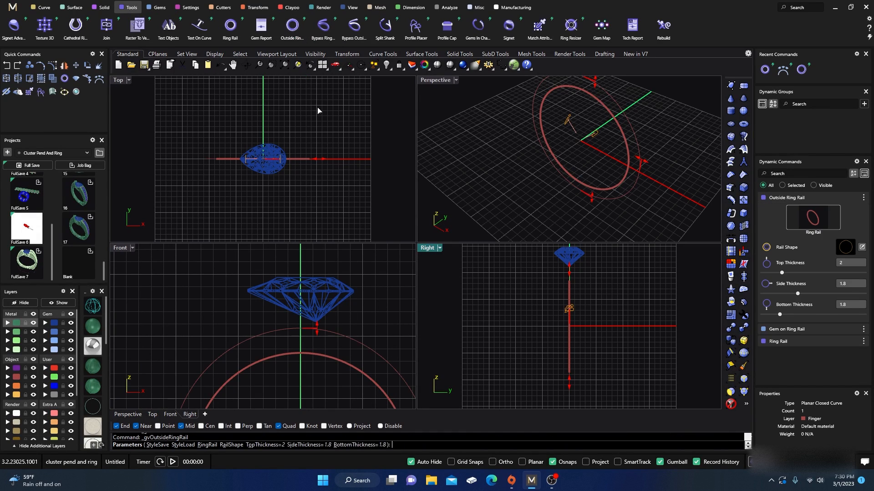
click(846, 247)
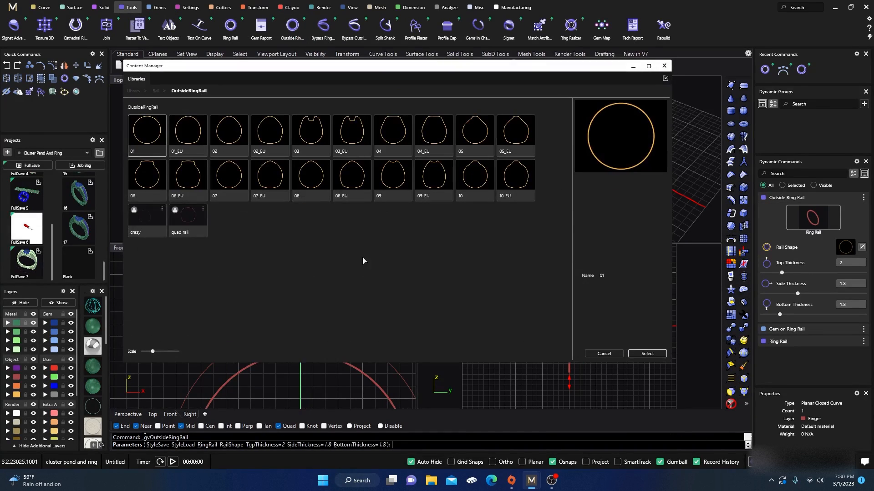
click(187, 133)
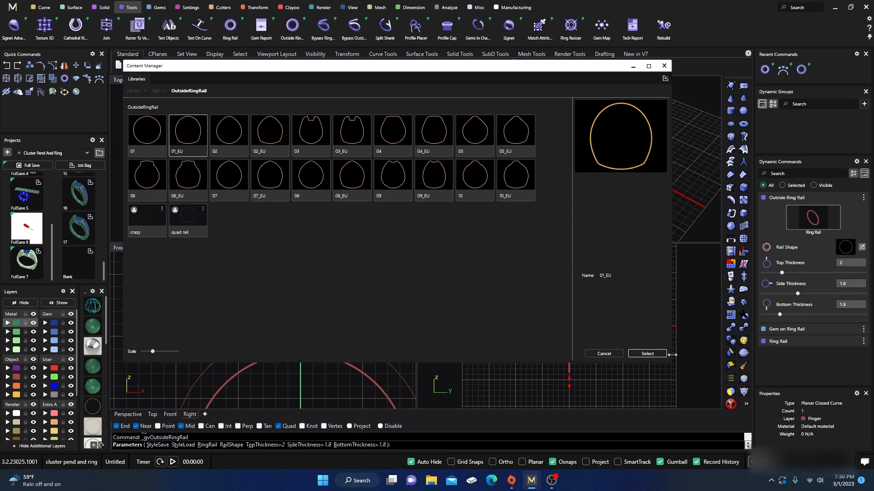
click(657, 356)
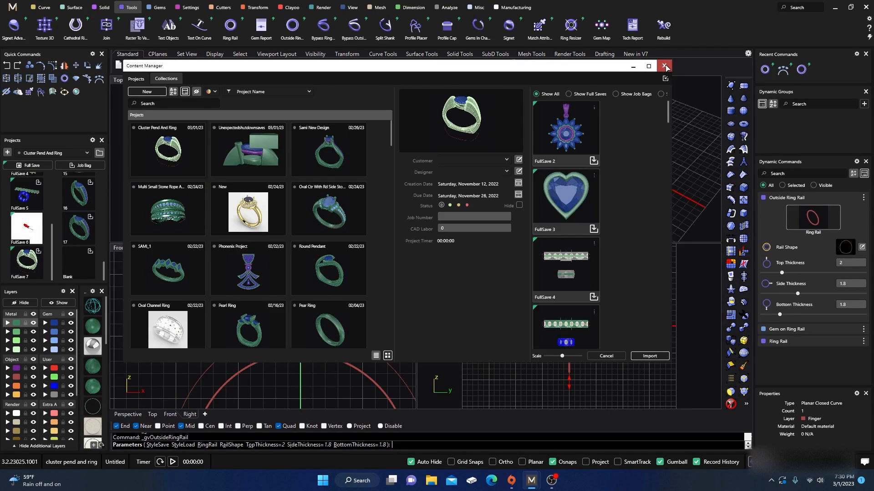
click(664, 66)
Step: Set the outside rail's bottom thickness and side thickness to 2.5 mm each
scroll(291, 266, down, 5)
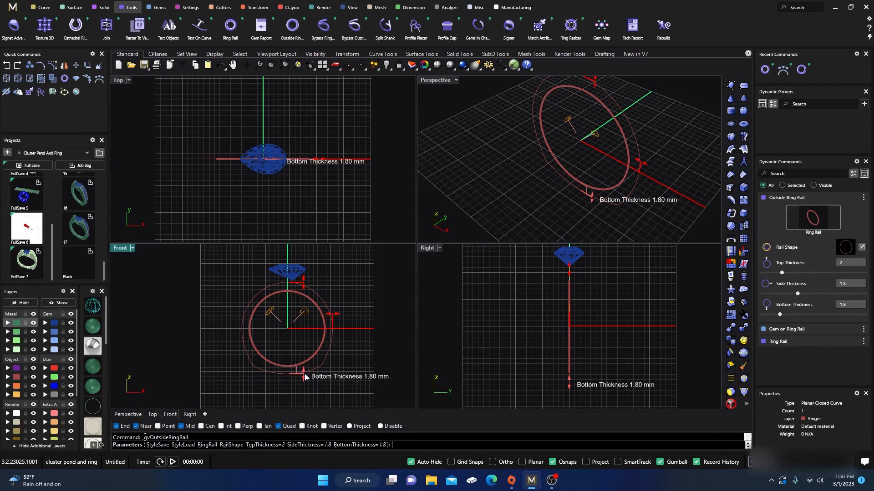
drag(305, 376, 304, 378)
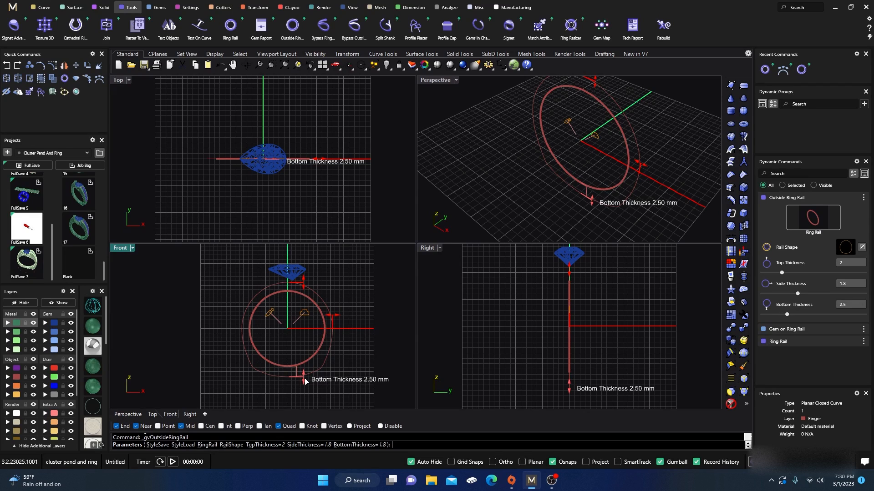
drag(332, 318, 335, 320)
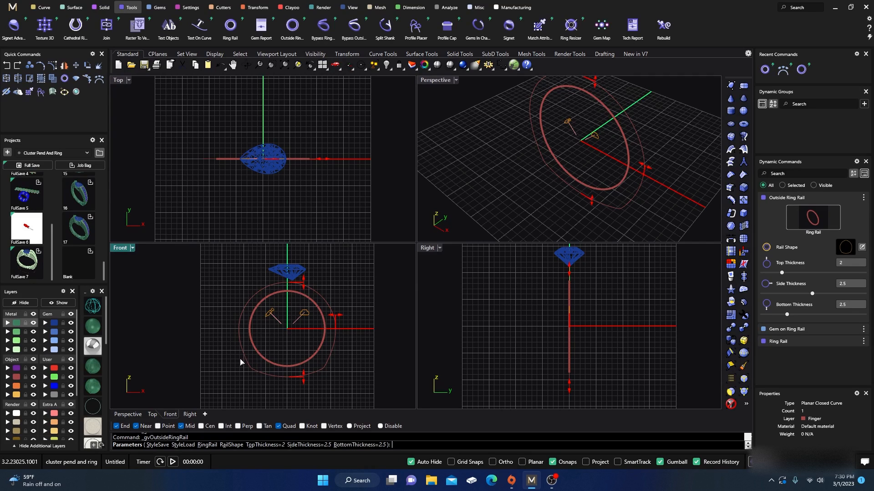
Step: Raise the outside rail's top thickness to 7.3 mm so it passes above the gem, and finish the rail
scroll(372, 276, up, 3)
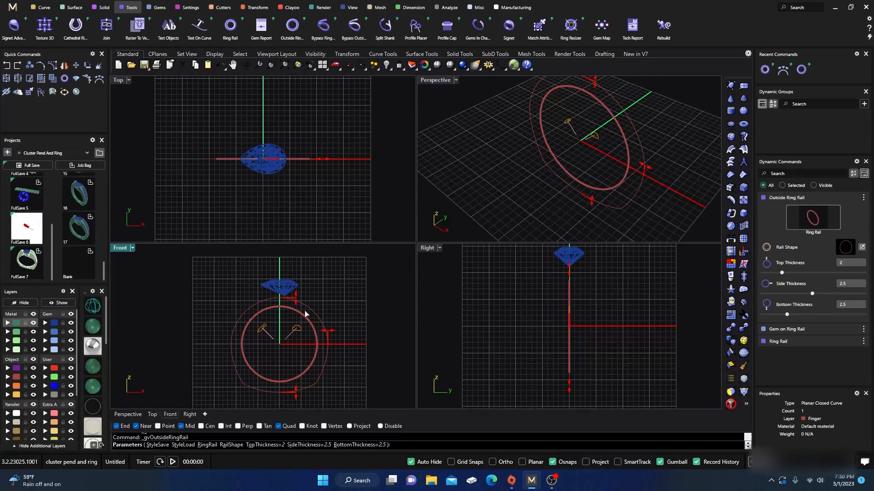
mouse_move(292, 302)
drag(293, 302, 301, 275)
scroll(293, 283, up, 3)
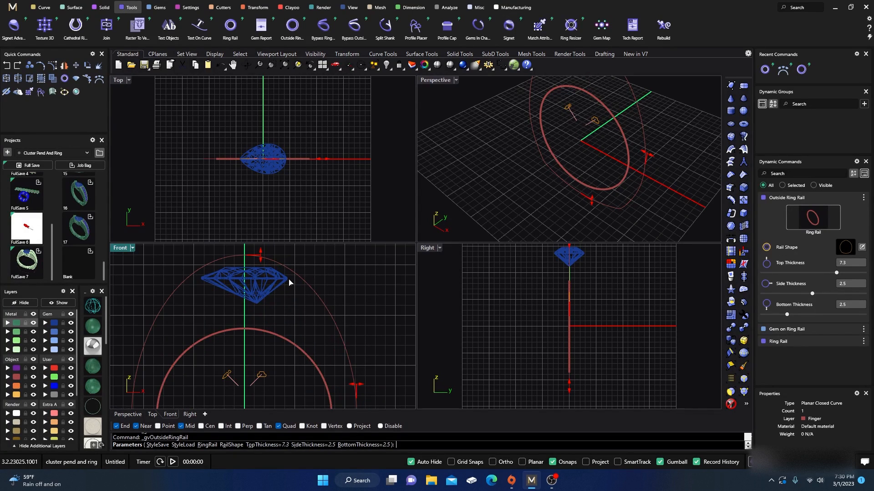
scroll(289, 282, up, 2)
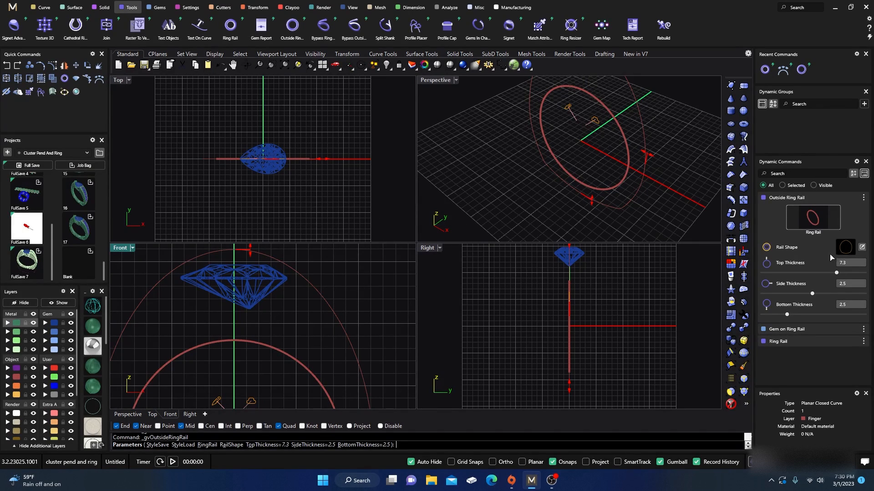
click(431, 84)
double_click(431, 82)
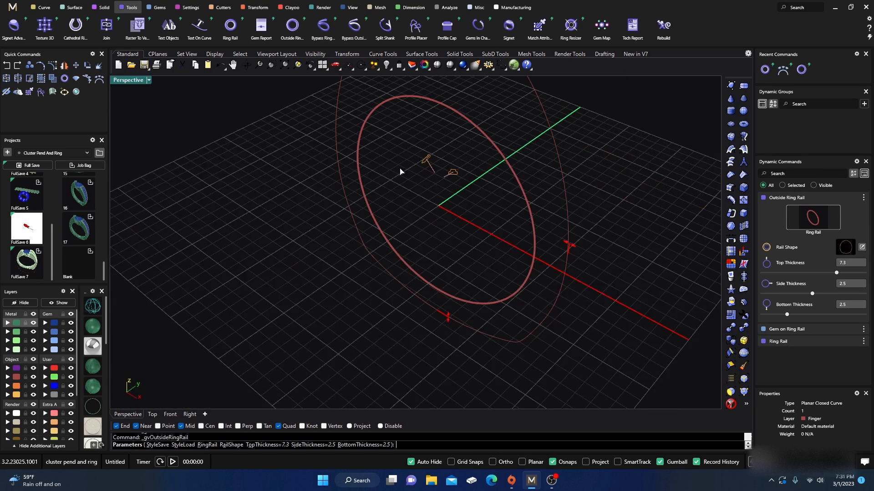
scroll(344, 259, down, 4)
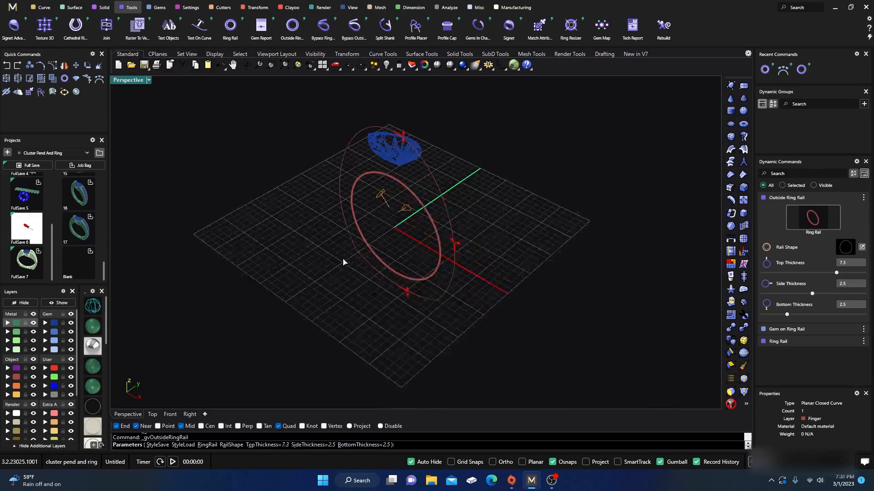
right_click(337, 300)
right_drag(337, 299, 342, 275)
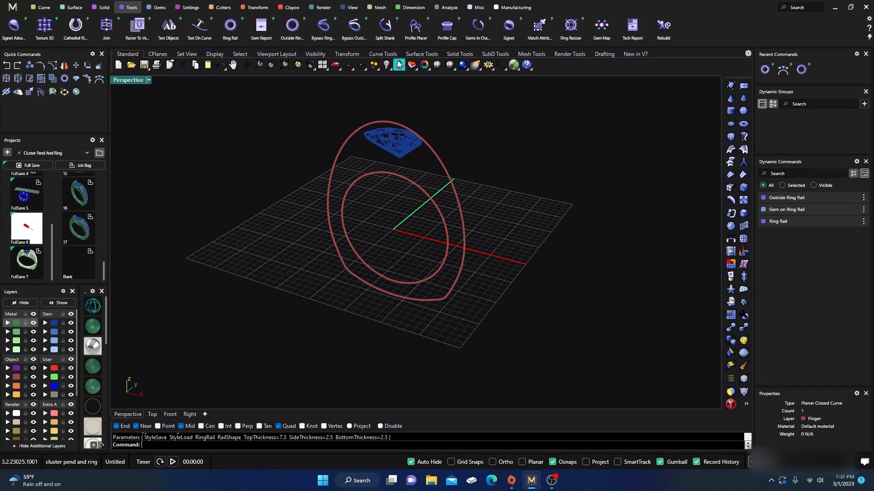
Step: Start Profile Placer on the inner finger rail and choose the rounded rectangular shank profile 02 from the library
click(416, 26)
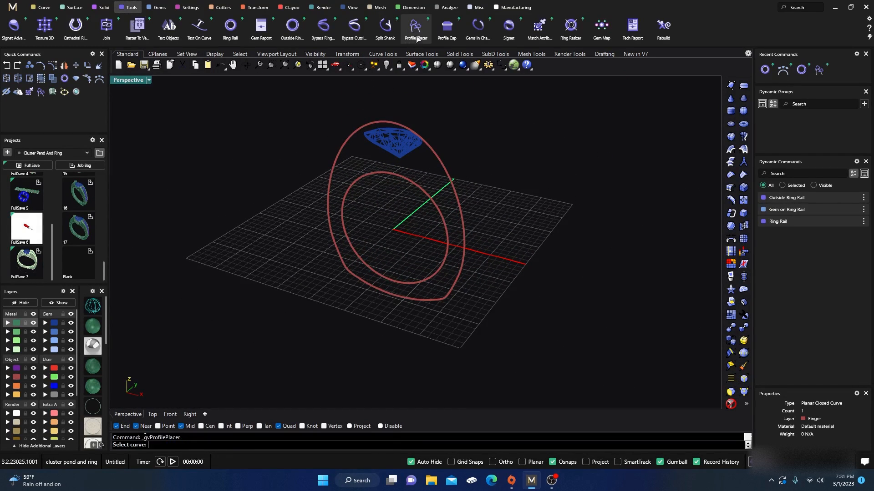
click(398, 286)
double_click(128, 82)
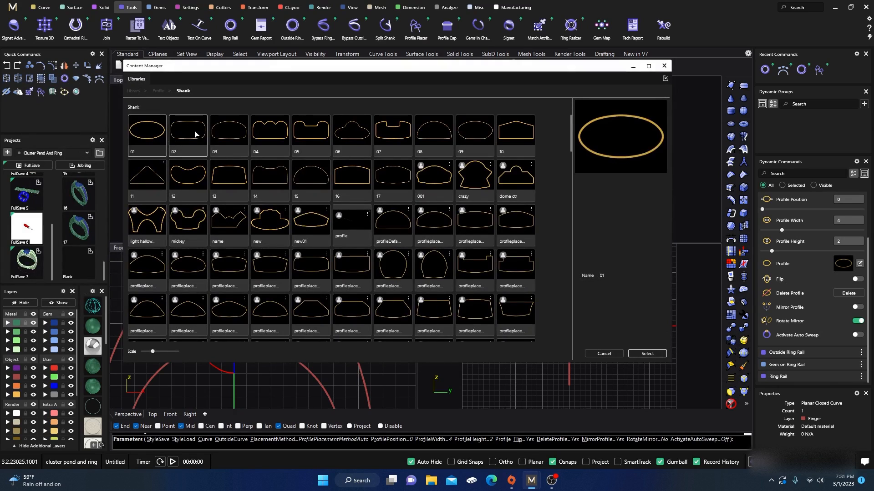
click(198, 132)
click(645, 352)
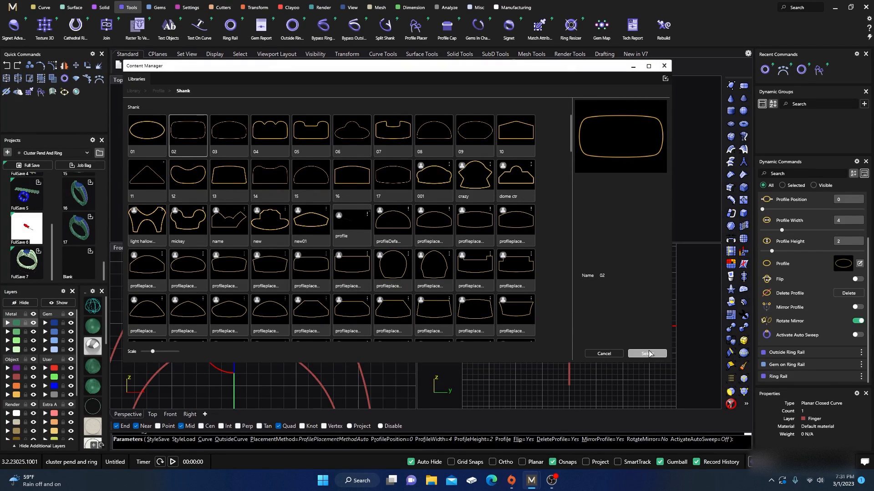
click(664, 66)
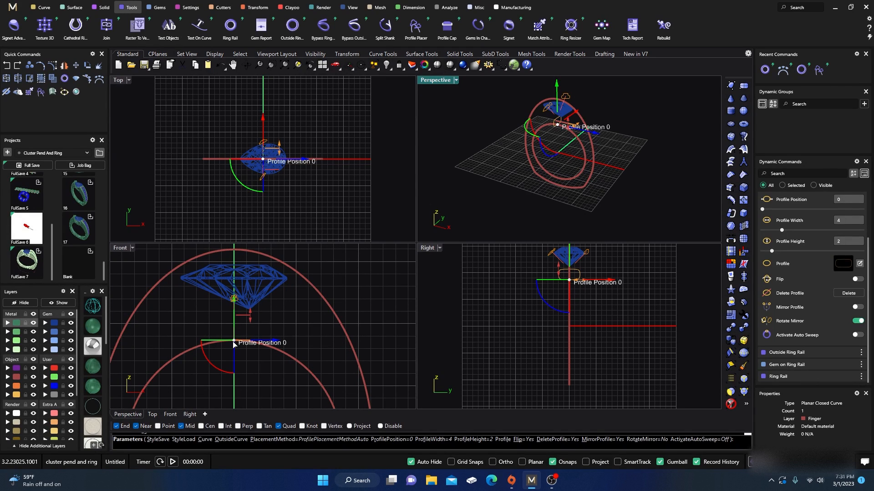
Step: Slide the shank profile along the inner rail to position 0.046 and assign the outer rail as its outside curve
drag(234, 341, 265, 347)
scroll(842, 298, up, 2)
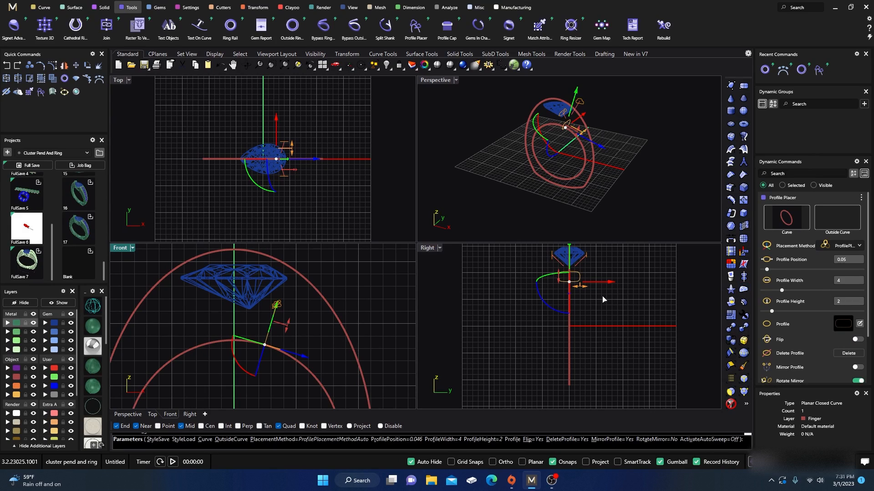
click(819, 223)
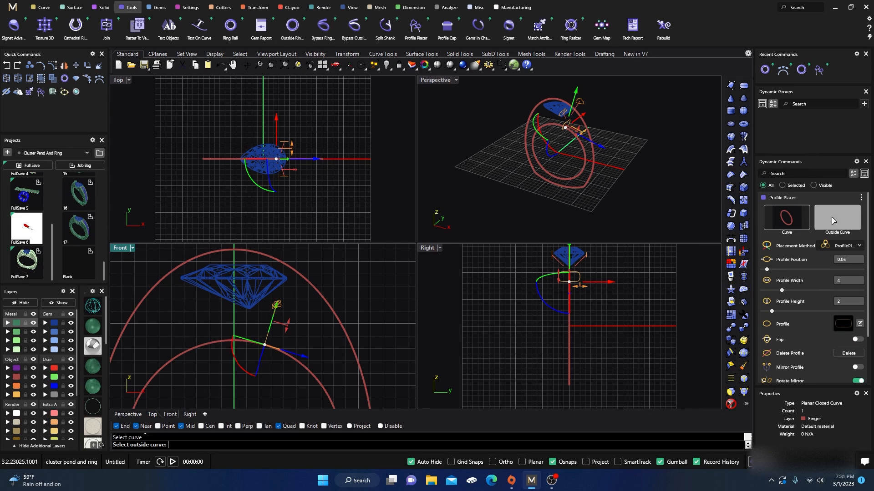
click(332, 313)
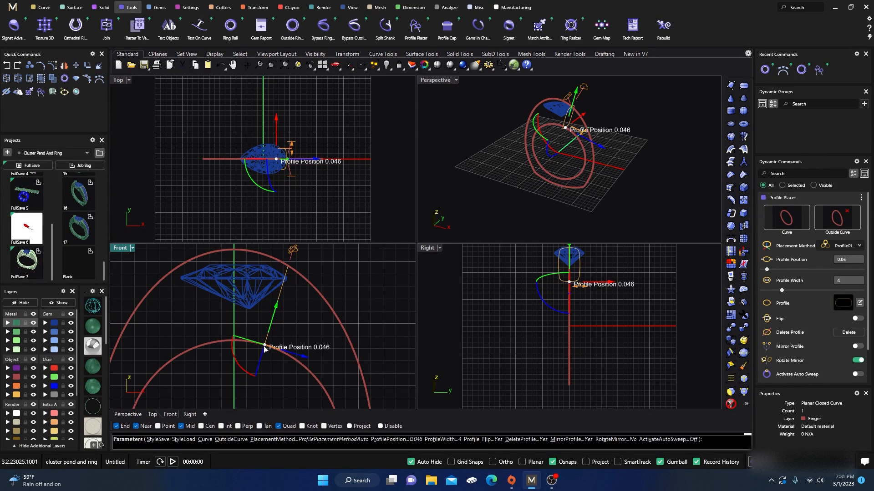
Step: Move the shank profile to position 0.062 near the gem's end and widen it to 4.9 mm
mouse_move(265, 349)
mouse_down()
mouse_move(274, 351)
mouse_move(251, 373)
mouse_move(276, 350)
mouse_up()
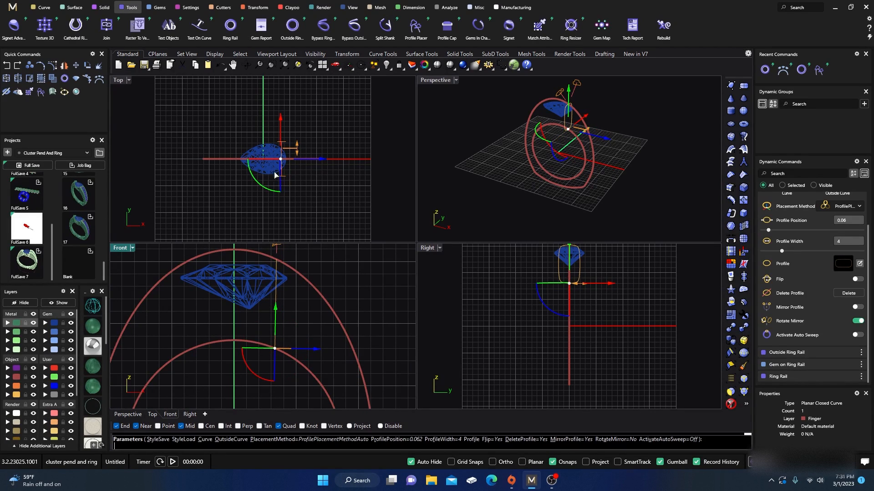
scroll(275, 174, up, 6)
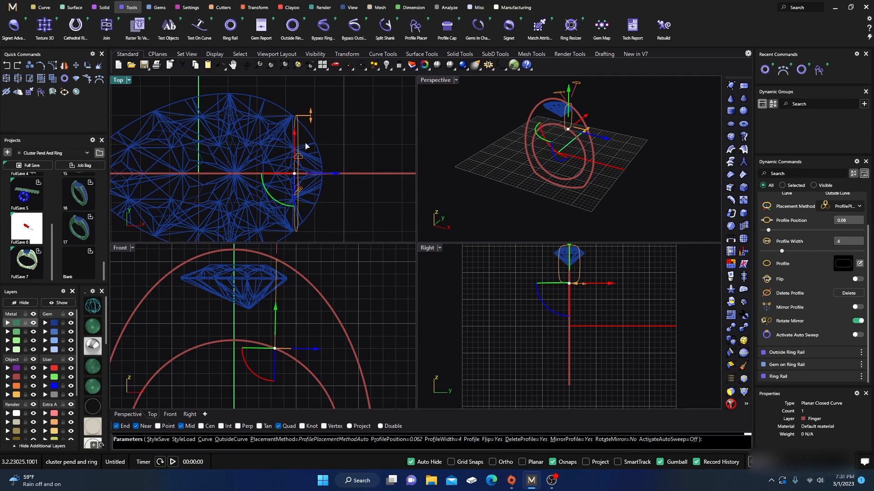
drag(311, 113, 309, 93)
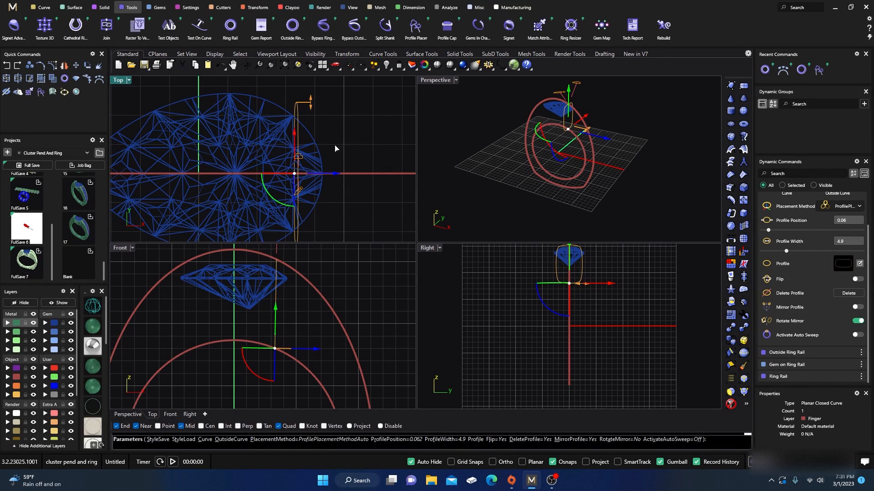
Step: Add a second shank profile on the inner rail at the gem's pointed end and slide it to position 0.922
scroll(365, 143, down, 3)
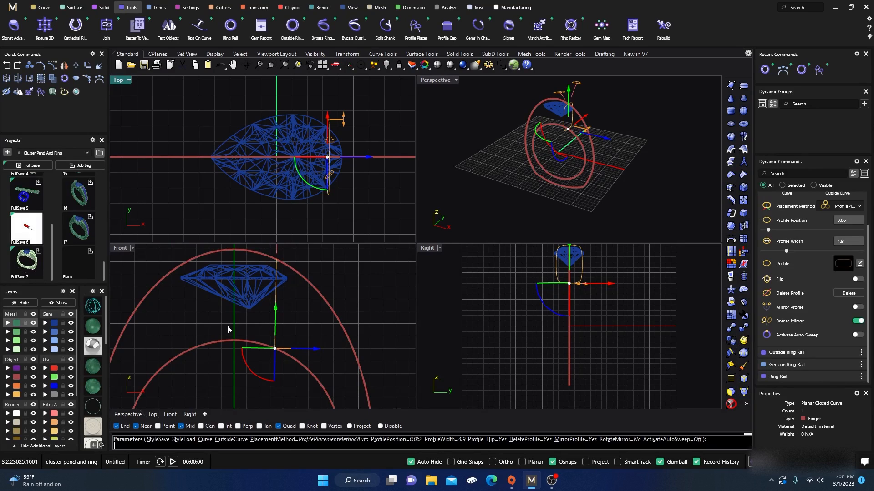
click(189, 352)
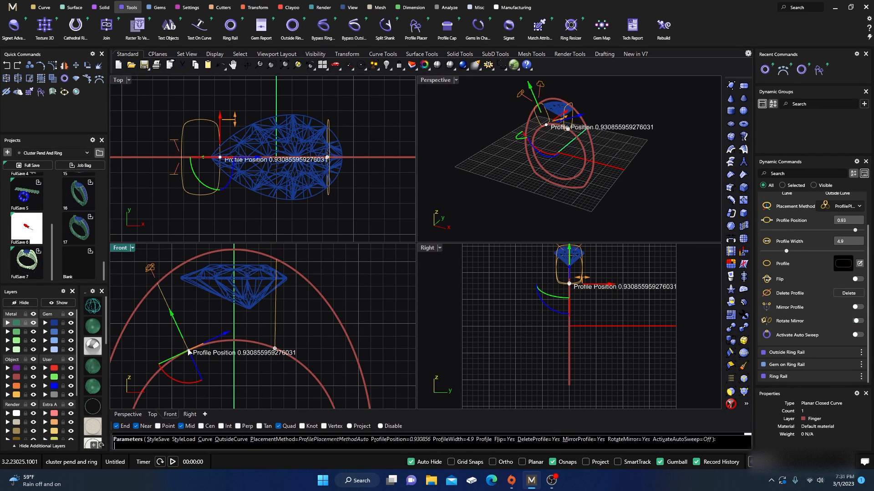
drag(189, 383, 183, 354)
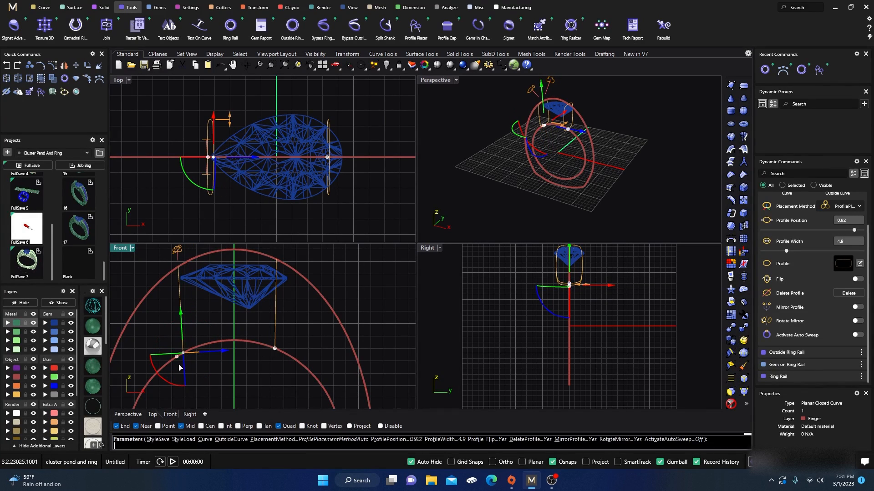
drag(170, 388, 170, 386)
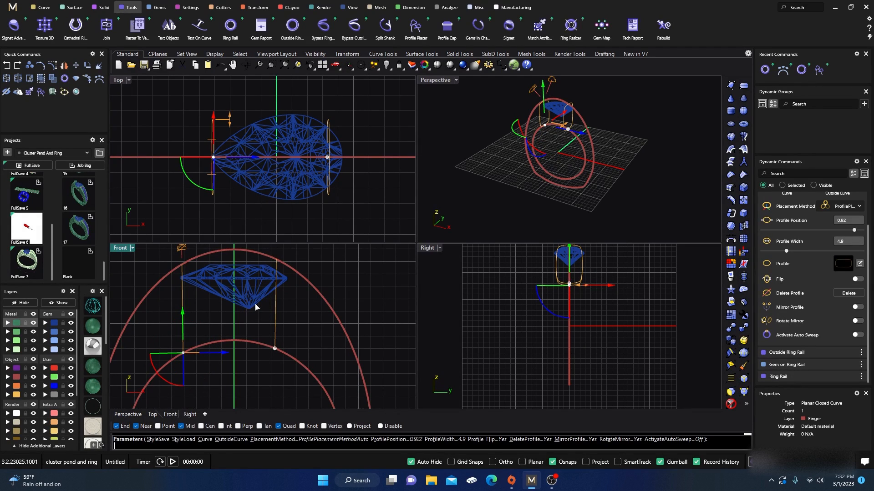
Step: Add a third shank profile at the bottom of the inner rail, at position 0.5
scroll(269, 296, down, 4)
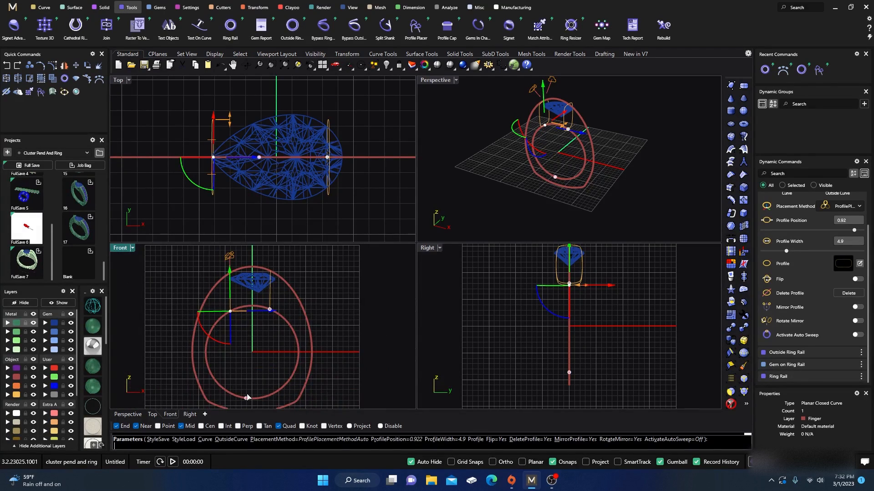
drag(249, 399, 261, 405)
click(253, 399)
scroll(595, 377, up, 8)
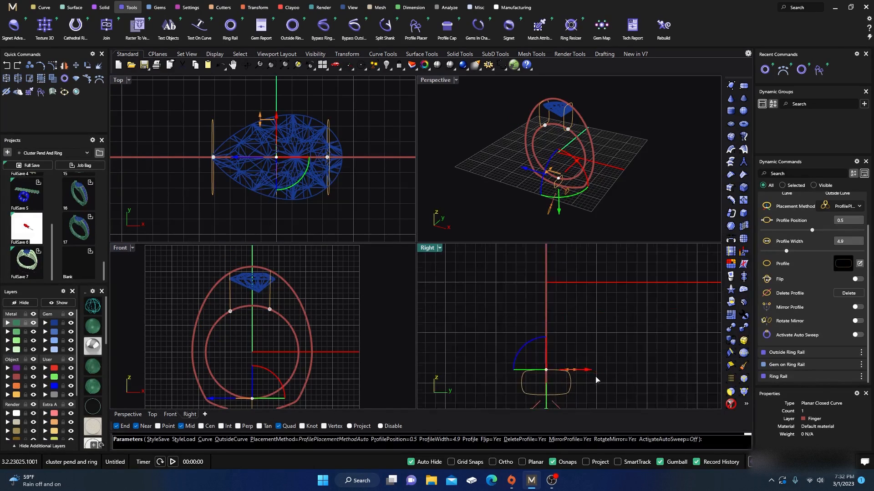
Step: Narrow the bottom shank profile to 3 mm and finish the profile placement
scroll(560, 379, up, 6)
drag(574, 362, 536, 361)
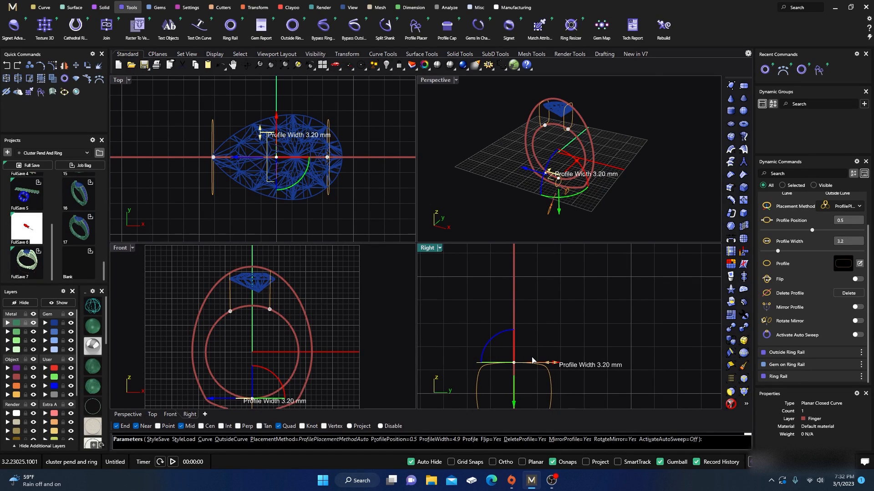
drag(532, 361, 528, 360)
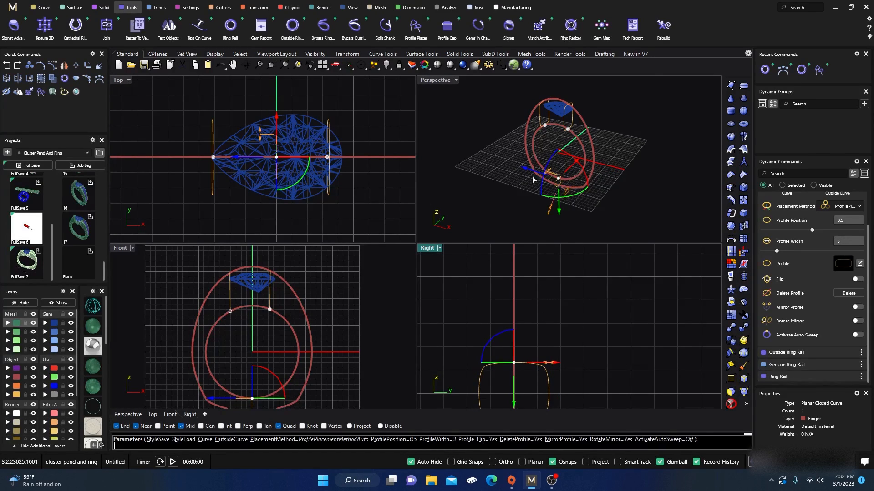
double_click(435, 81)
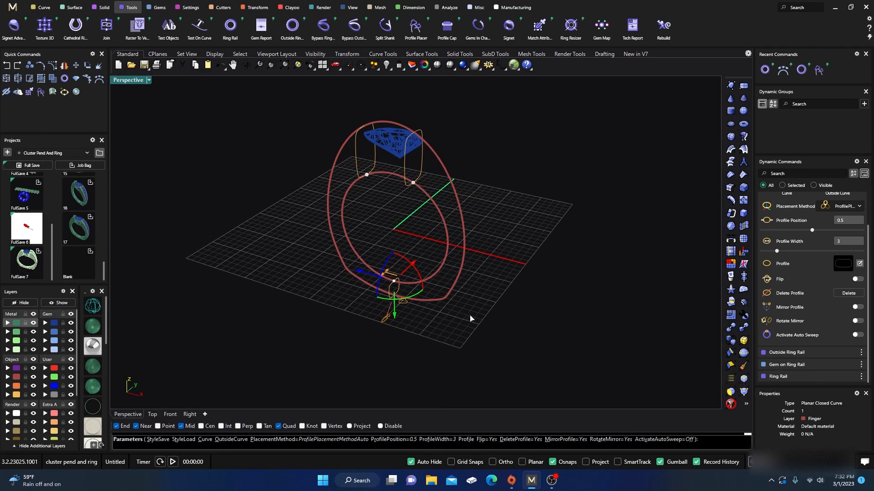
mouse_move(471, 318)
right_down()
mouse_move(526, 303)
mouse_move(501, 312)
mouse_move(424, 312)
mouse_move(453, 306)
mouse_move(473, 315)
right_up()
scroll(432, 328, up, 6)
scroll(432, 329, down, 8)
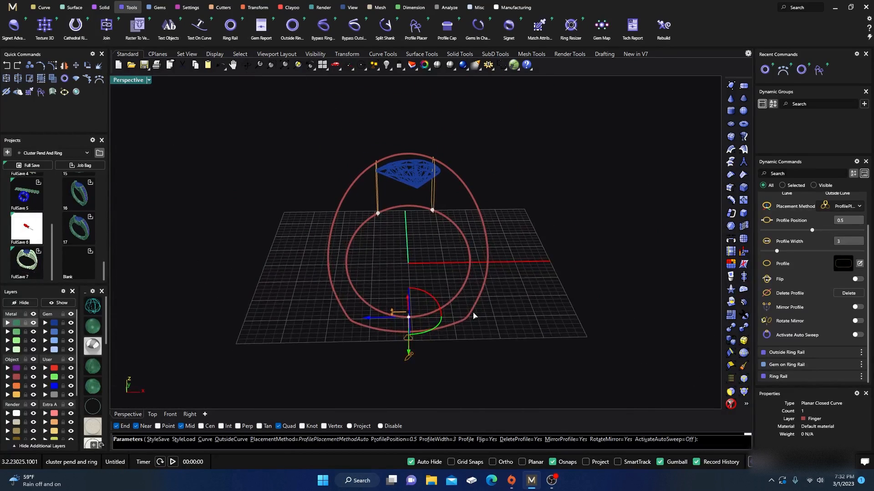
right_click(432, 262)
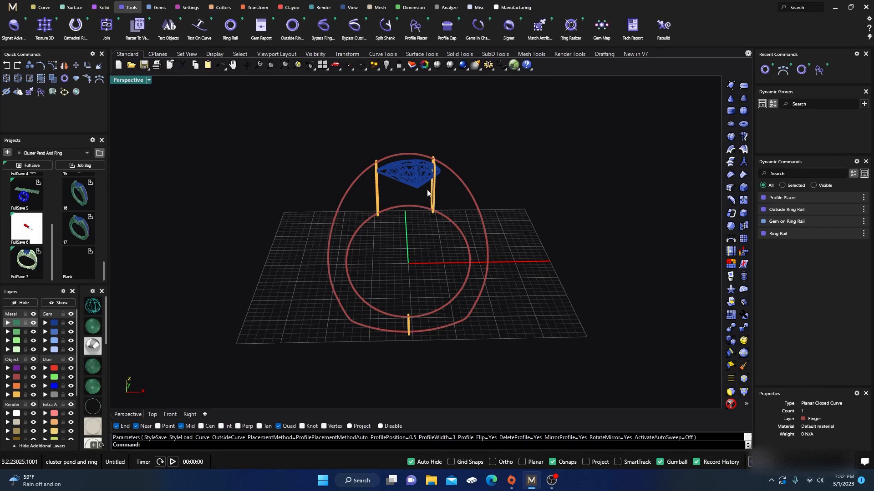
Step: Create a Head on the pear-shaped gem and extend its overall height to 6.46 mm, down to the finger rail
right_drag(513, 247, 521, 226)
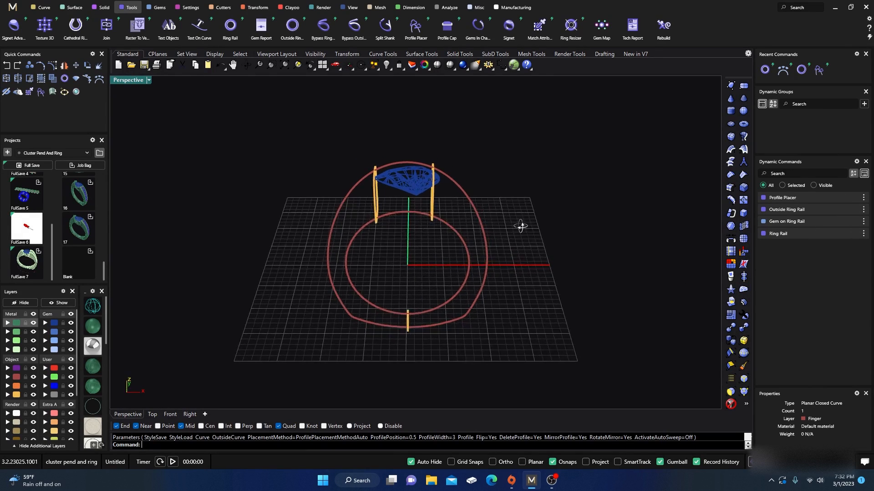
scroll(408, 168, up, 4)
click(404, 181)
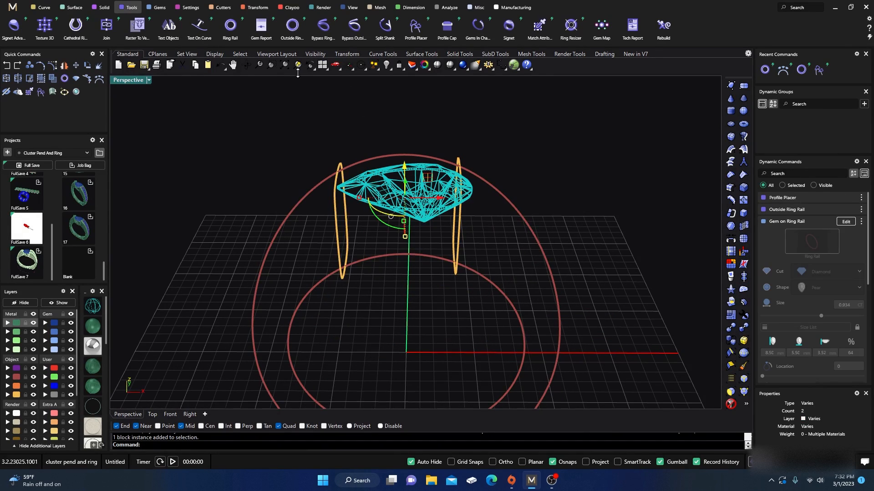
click(187, 8)
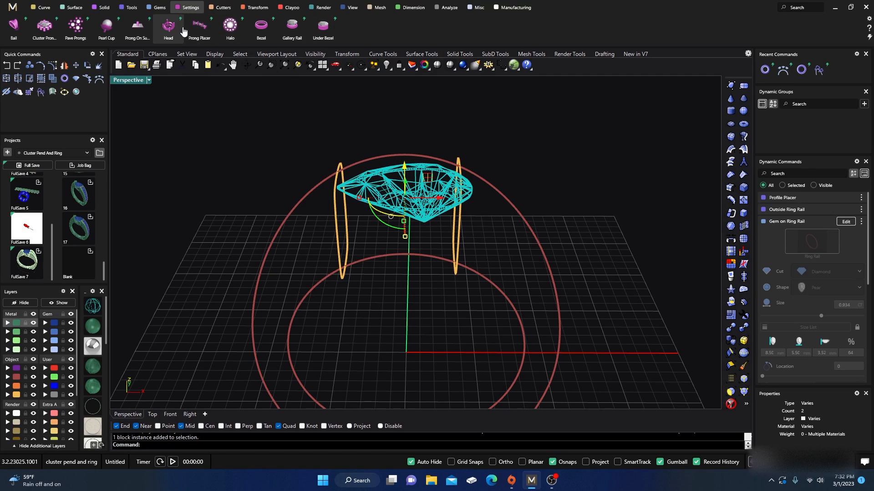
click(169, 27)
right_drag(377, 334, 374, 304)
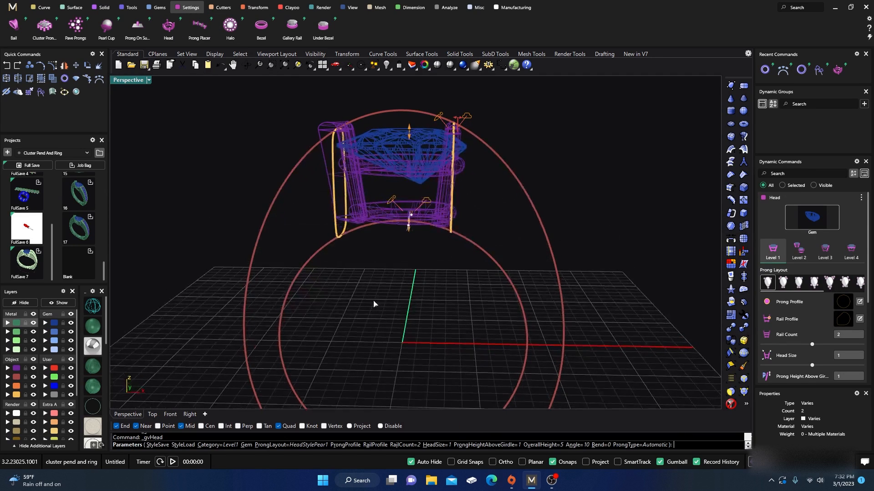
double_click(134, 81)
scroll(249, 324, up, 4)
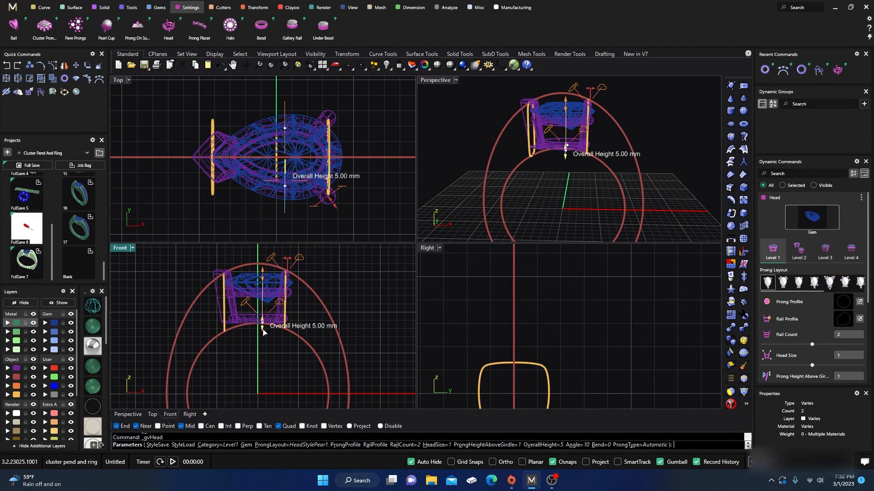
drag(262, 332, 265, 339)
scroll(789, 317, up, 3)
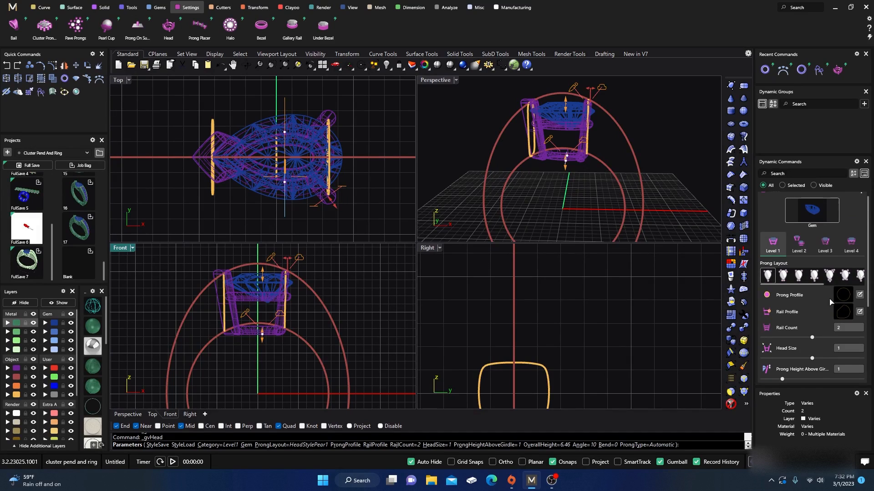
Step: In the head's Level 4 rail settings, raise the lower rail's height to 3.15 mm
click(853, 247)
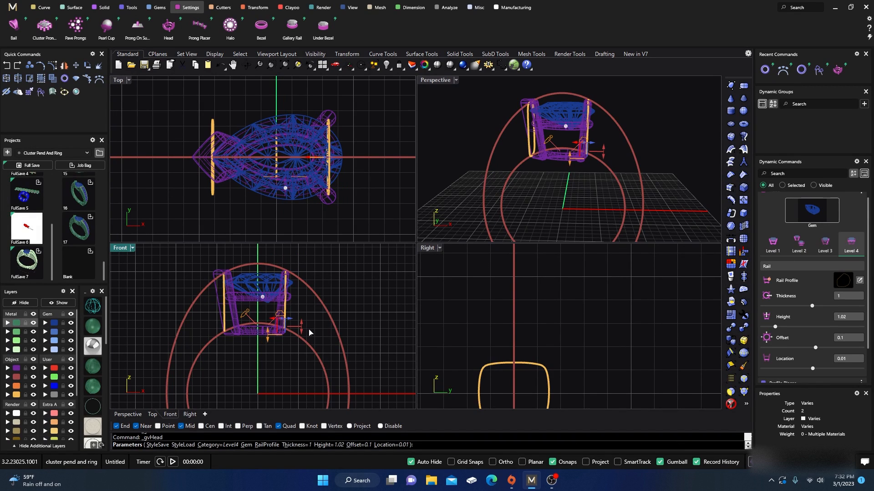
scroll(275, 334, up, 4)
scroll(276, 338, up, 2)
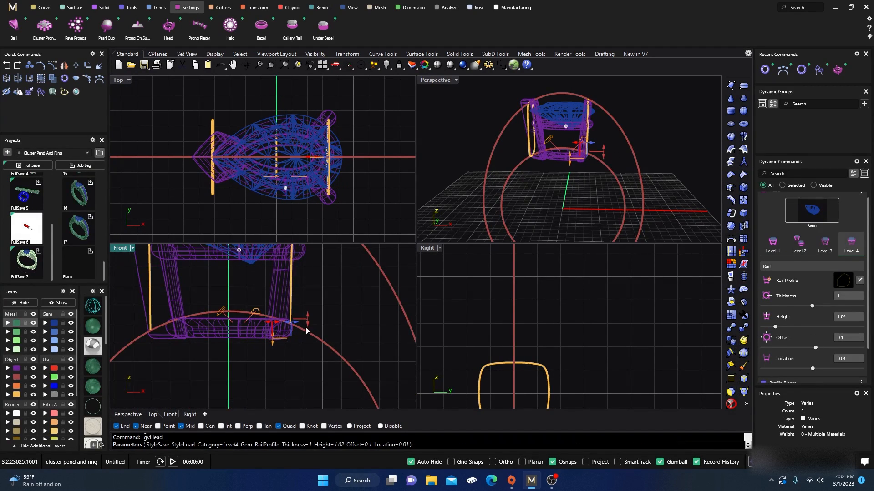
drag(308, 319, 320, 281)
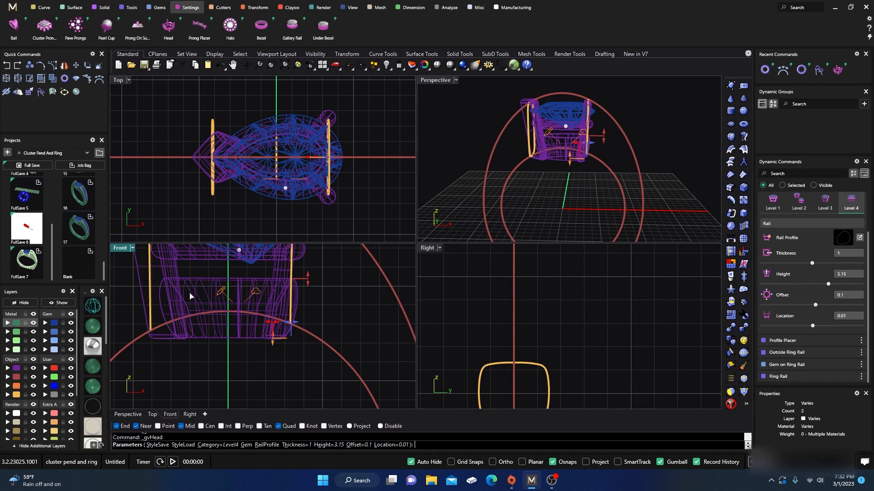
Step: Move the head's upper rail up to location 0.75 and finish the head
right_drag(338, 303, 335, 353)
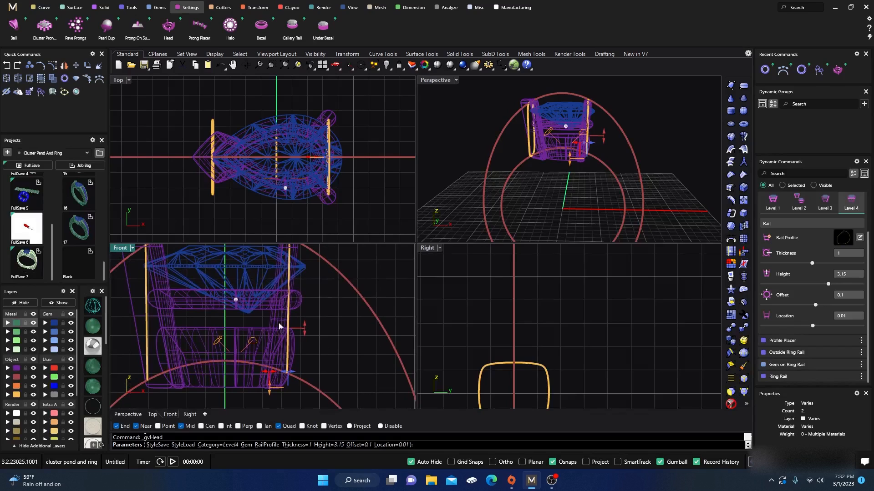
click(236, 300)
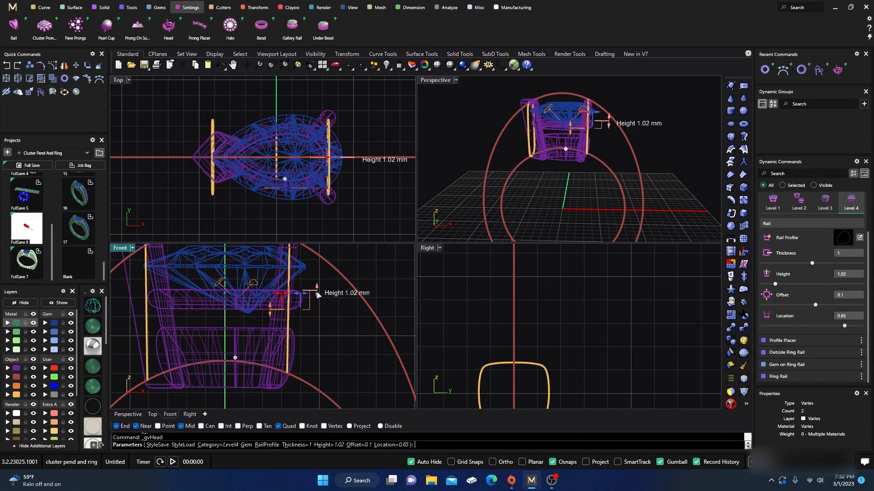
drag(269, 313, 268, 300)
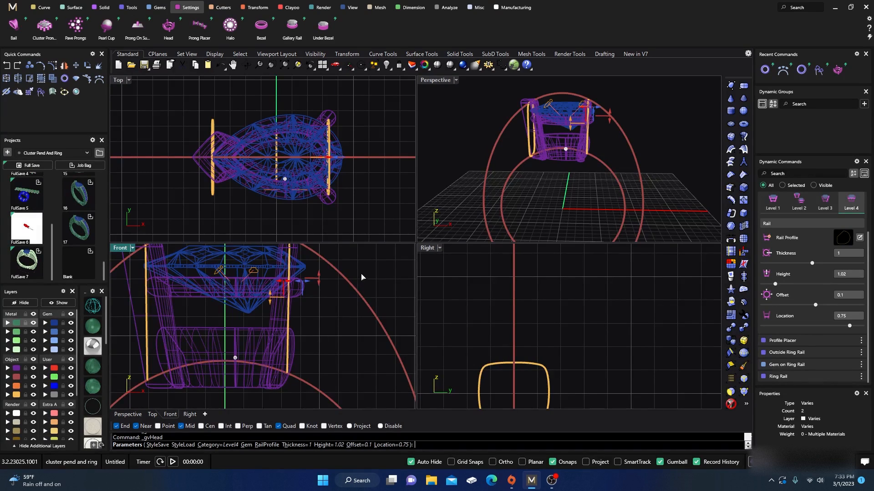
key(Return)
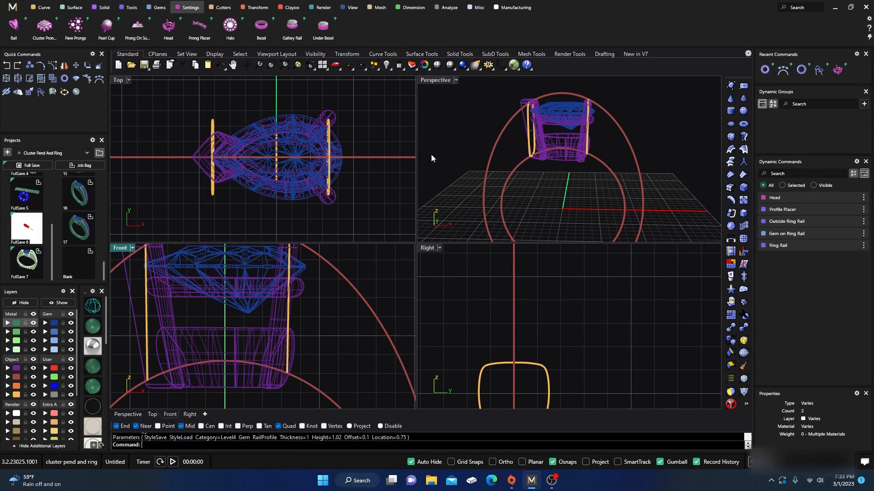
Step: Switch the viewports from wireframe to shaded display
scroll(325, 282, down, 2)
scroll(326, 282, down, 4)
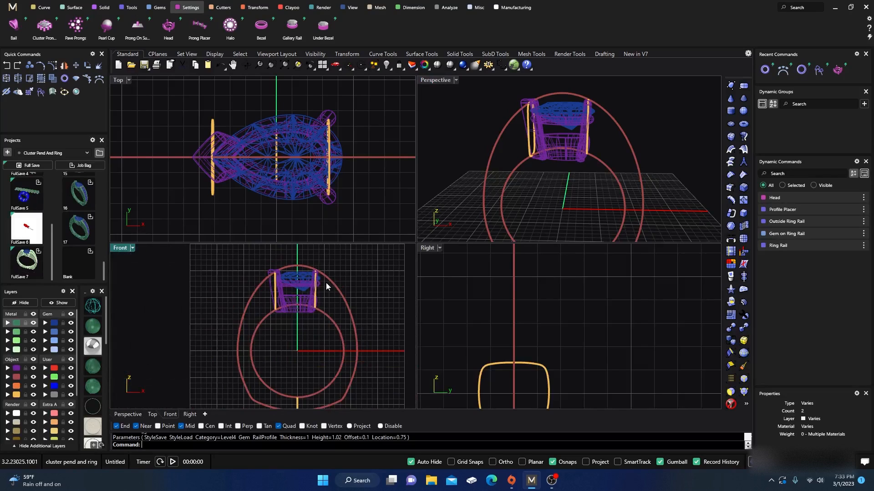
click(93, 326)
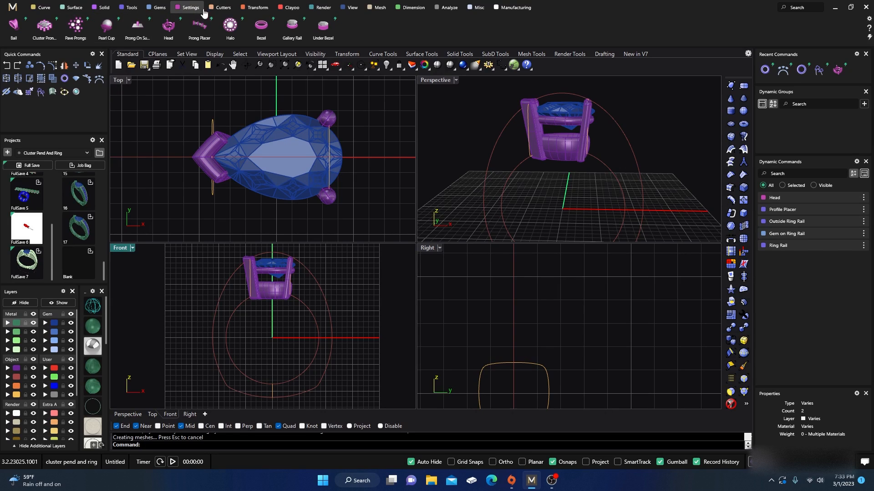
click(221, 8)
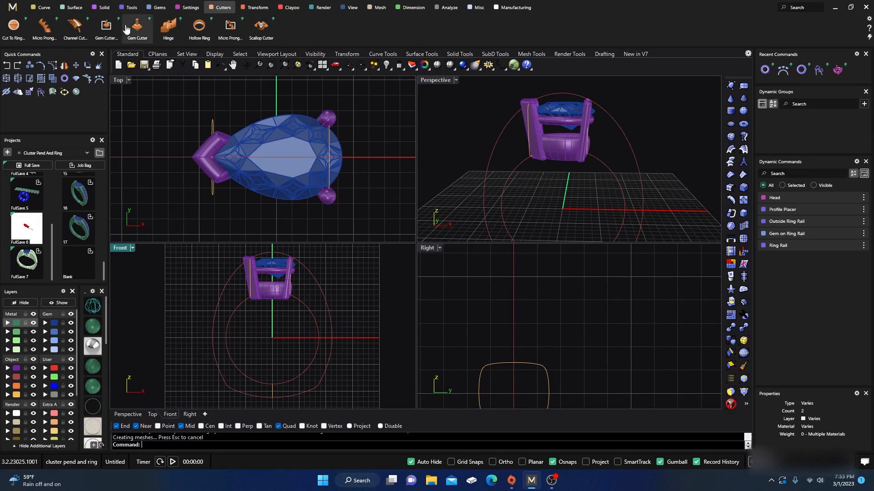
click(14, 28)
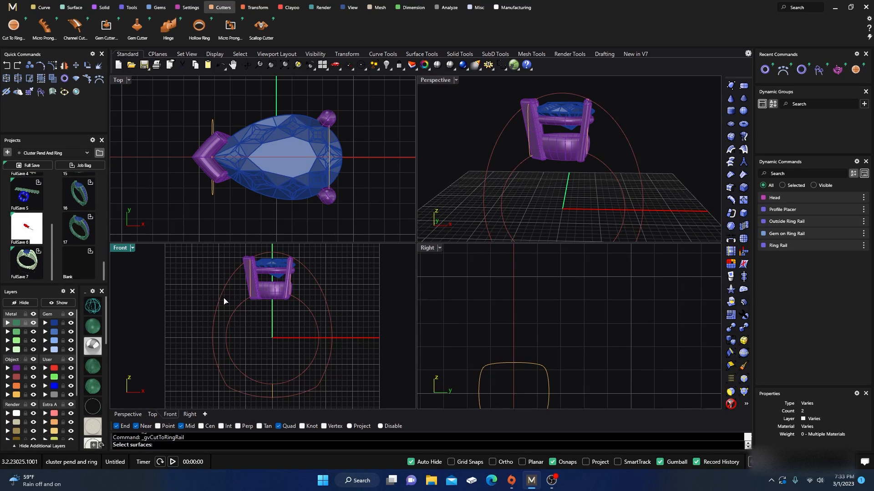
key(Escape)
Step: Ungroup the head and check that a rail and a prong can each be selected individually
scroll(272, 295, up, 2)
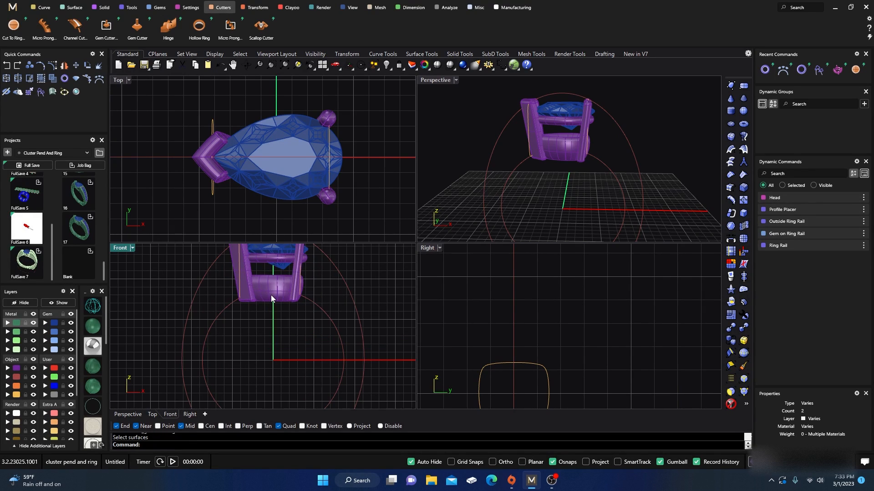
click(272, 295)
scroll(271, 354, down, 3)
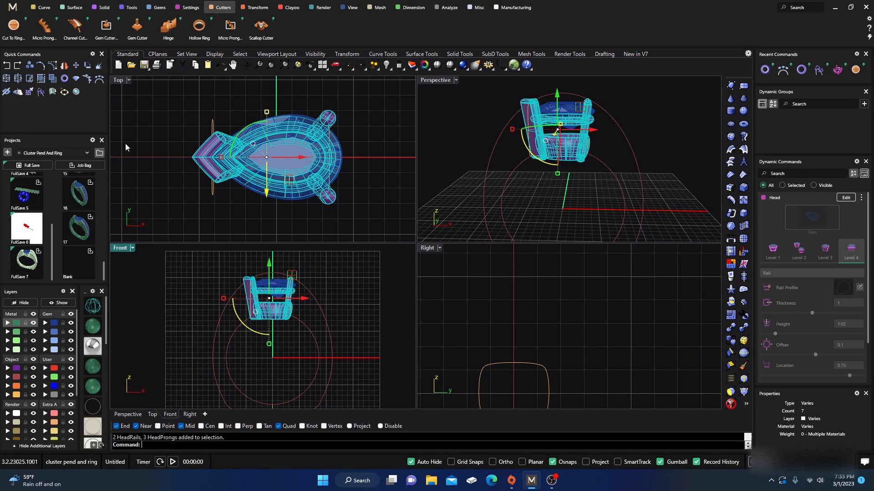
click(52, 78)
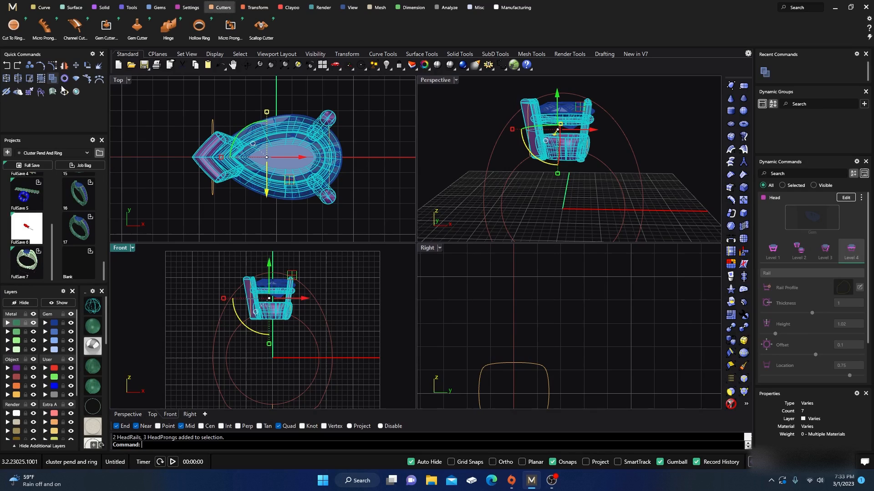
click(354, 292)
click(267, 315)
click(337, 276)
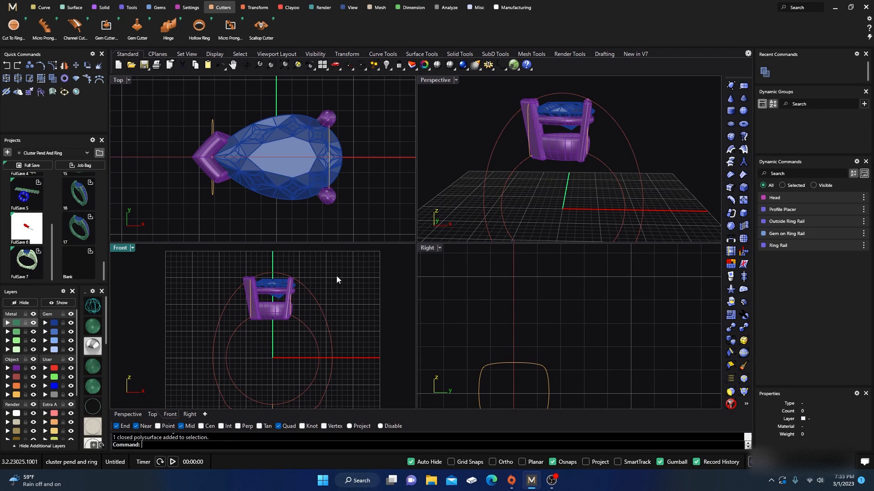
click(247, 285)
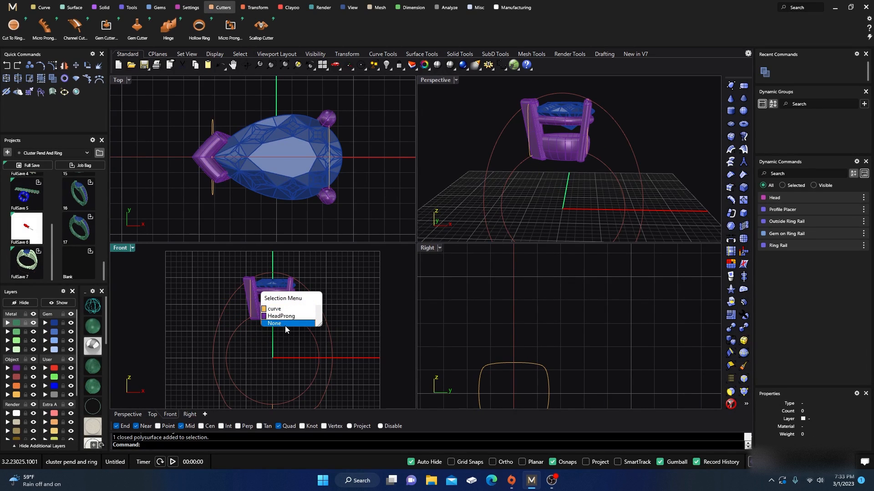
click(283, 314)
click(354, 269)
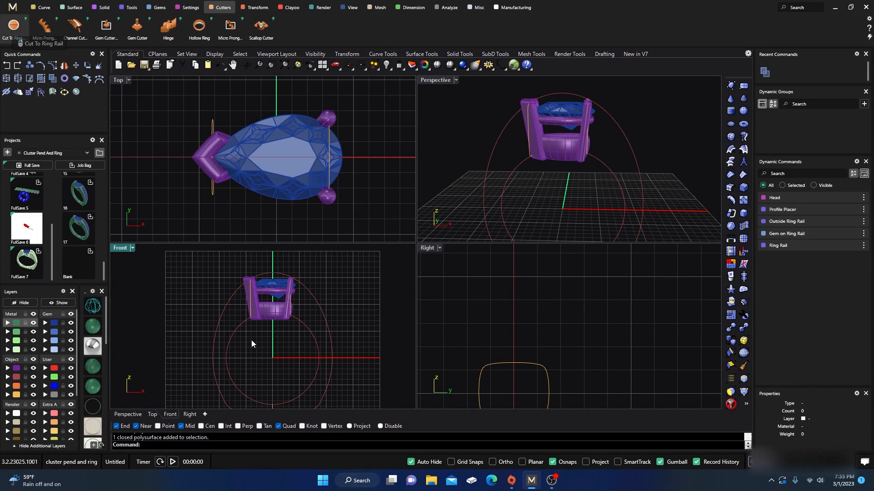
Step: Trim the head's lower rail and the V-prong to the finger rail with Cut To Ring Rail
click(271, 317)
scroll(262, 324, up, 2)
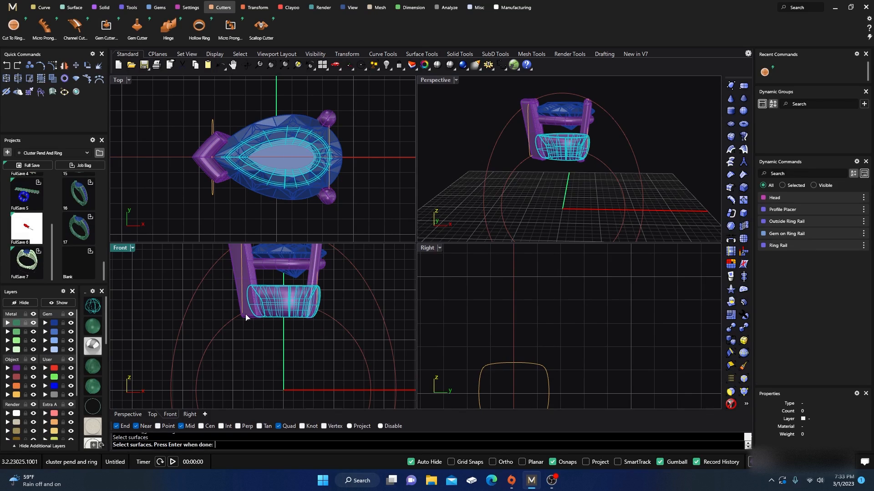
click(245, 317)
key(Return)
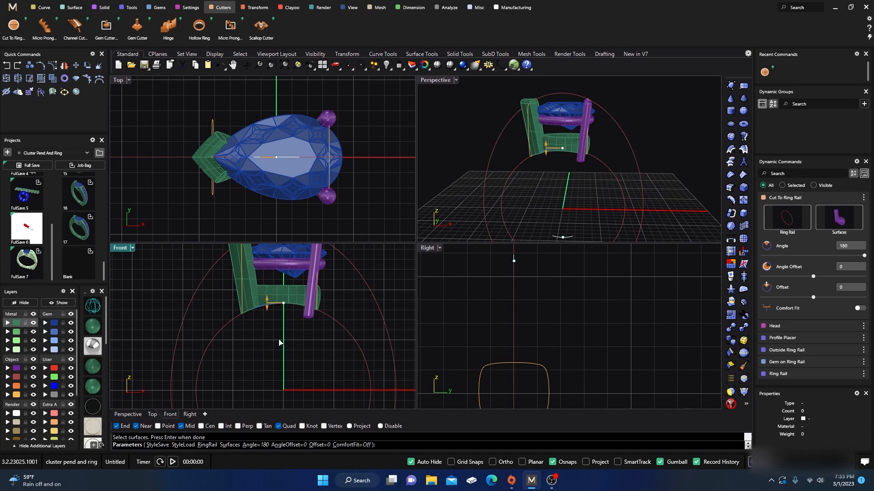
key(Return)
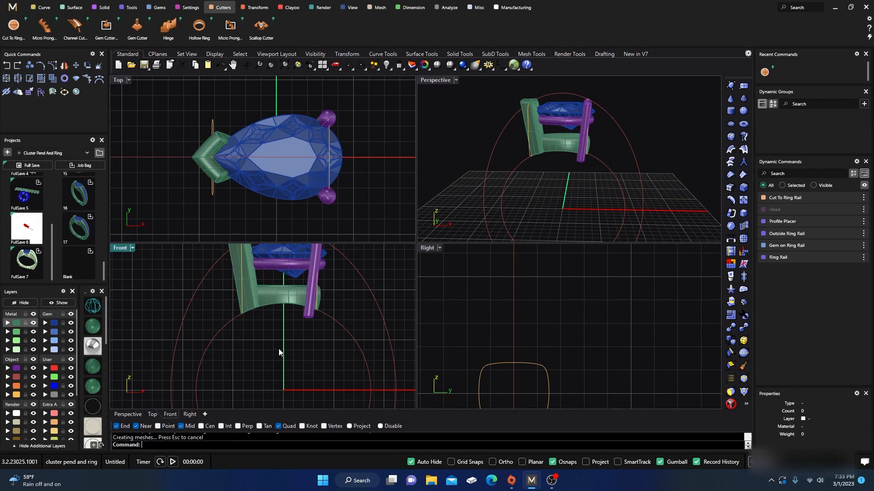
Step: Delete the two round prongs at the gem's rounded end
scroll(592, 118, up, 5)
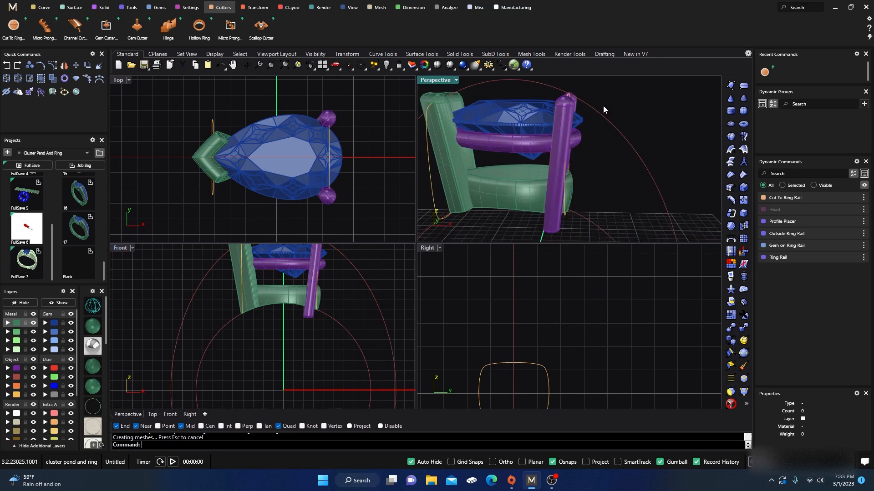
right_drag(603, 106, 586, 157)
click(520, 175)
key(Delete)
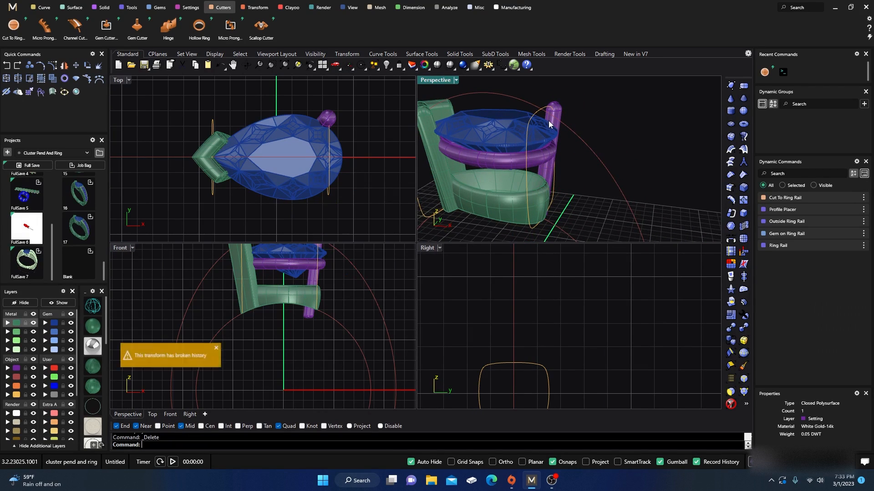
click(559, 108)
key(Delete)
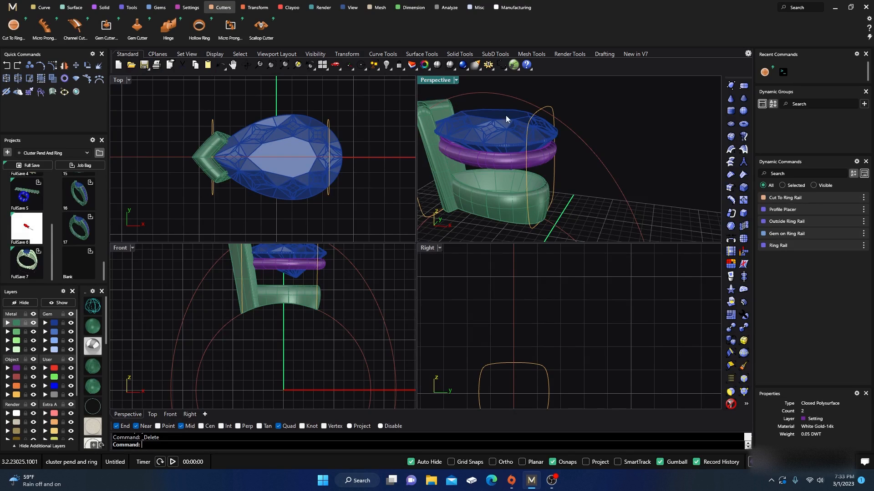
Step: Enlarge the perspective view, reopen the shank profile beside the V-prong for editing, and set its width to 1.3
double_click(440, 81)
scroll(381, 205, down, 5)
right_drag(381, 206, 400, 231)
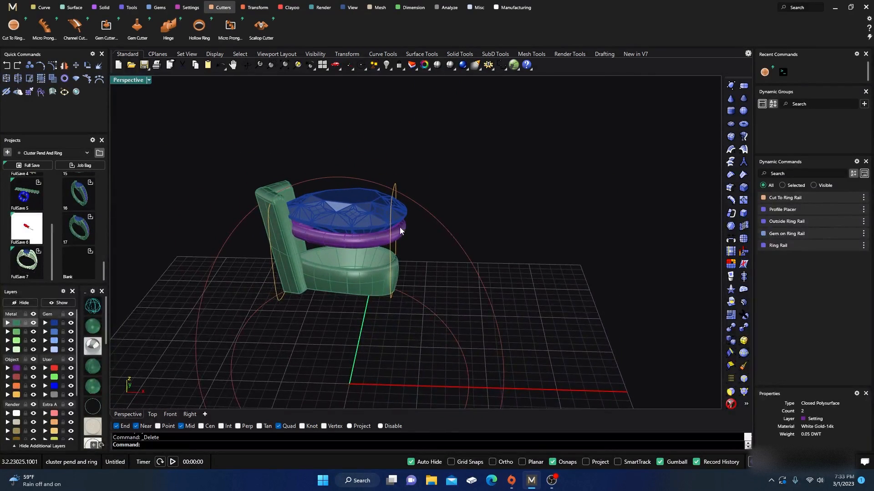
mouse_move(345, 285)
right_down()
mouse_move(354, 287)
mouse_move(334, 287)
right_up()
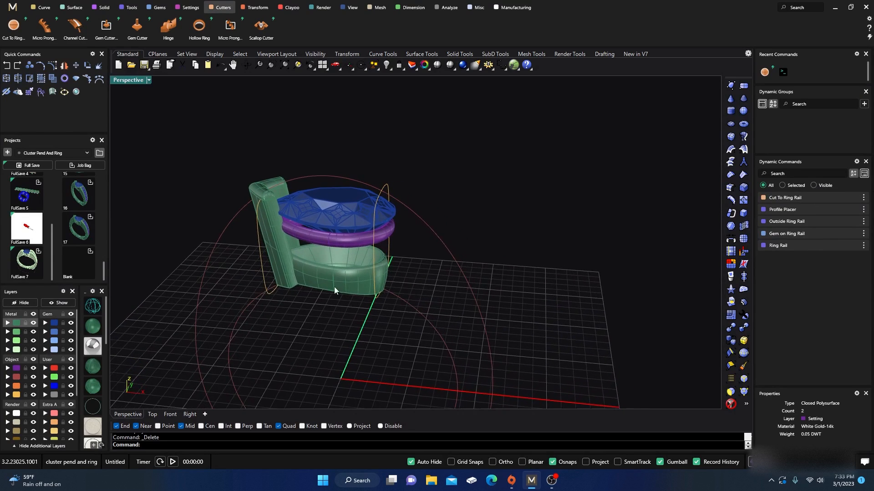
mouse_move(275, 306)
right_down()
mouse_move(296, 318)
mouse_move(282, 317)
right_up()
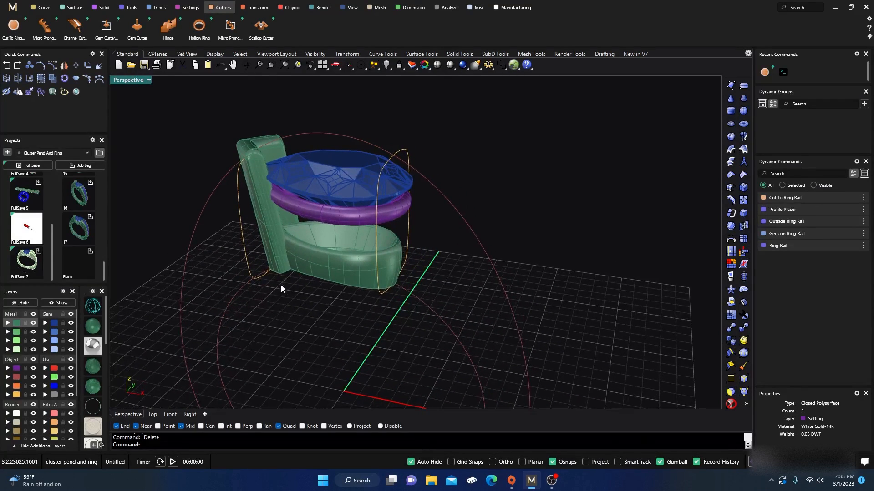
right_drag(281, 288, 256, 272)
shift+click(245, 256)
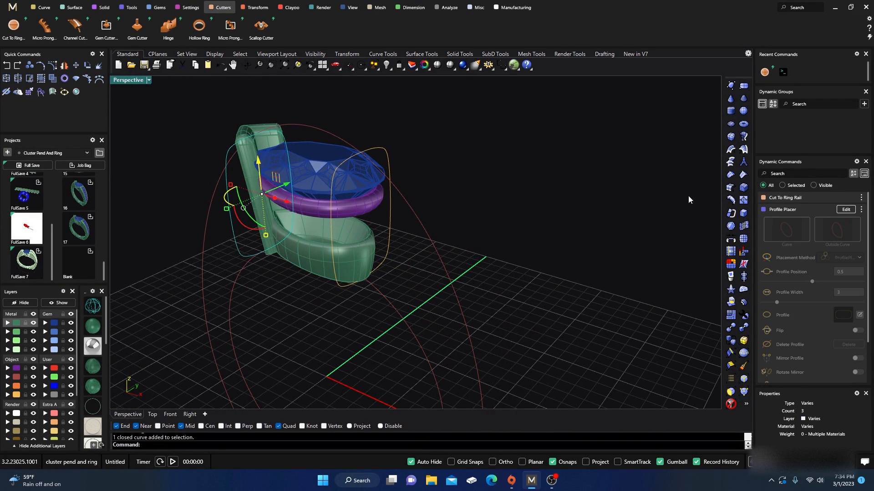
click(845, 209)
click(267, 249)
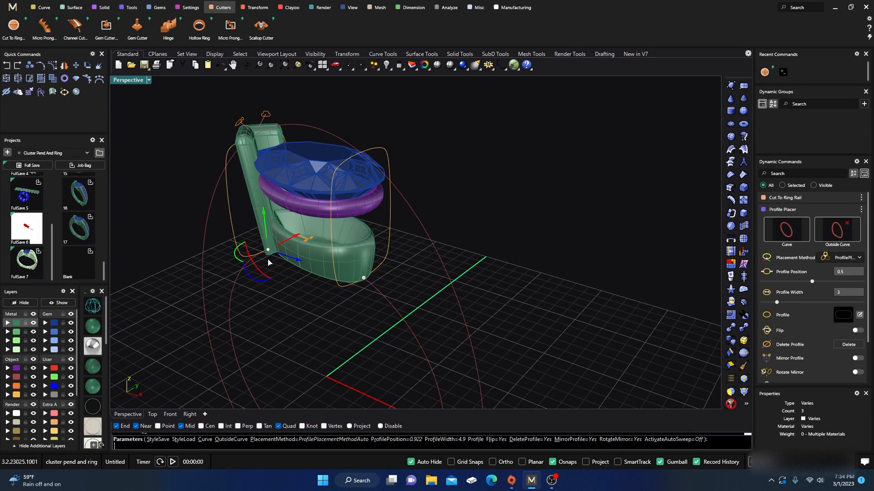
drag(309, 242, 266, 266)
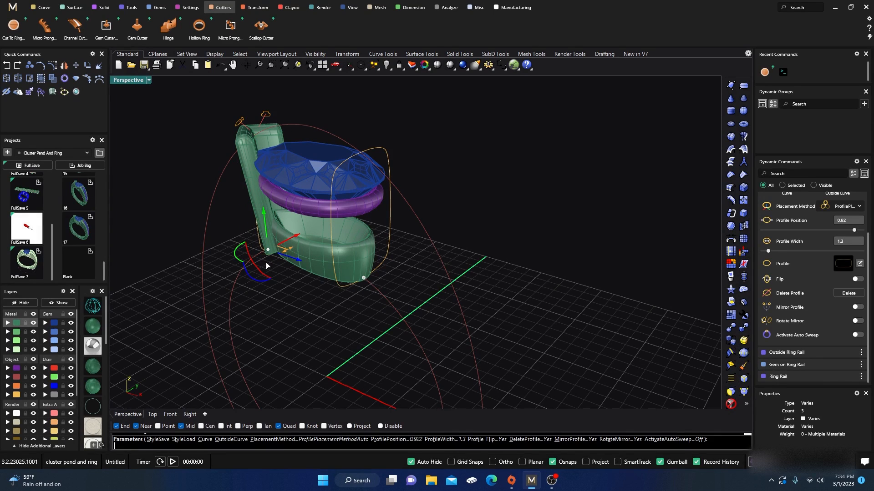
Step: Move the V-prong profile along the finger rail to position 0.932 and finish the profile edit
right_drag(282, 324, 326, 286)
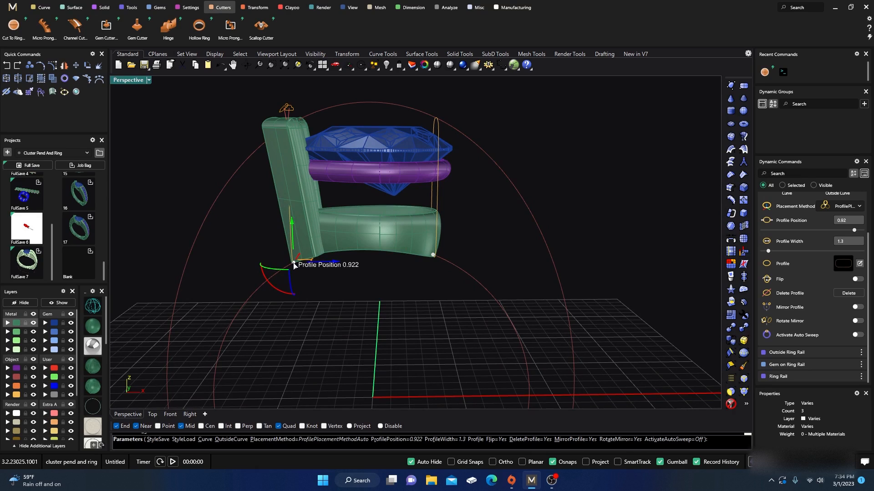
drag(294, 265, 304, 271)
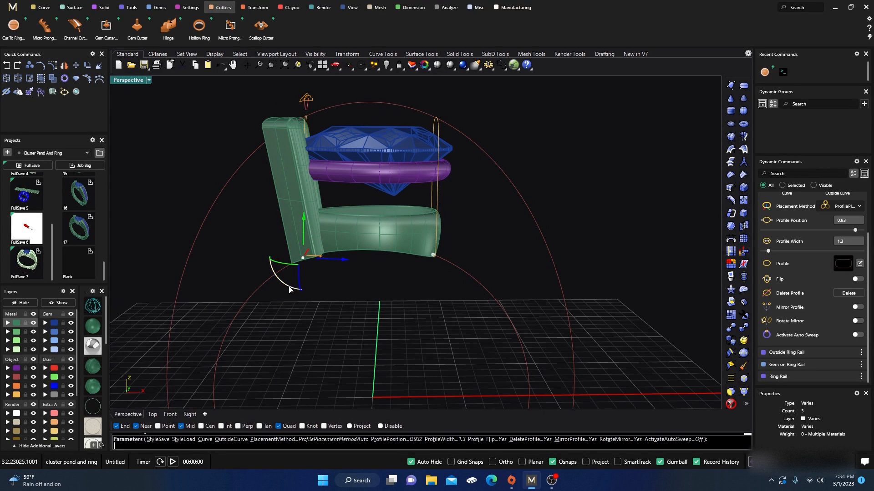
right_drag(296, 289, 338, 332)
right_click(341, 323)
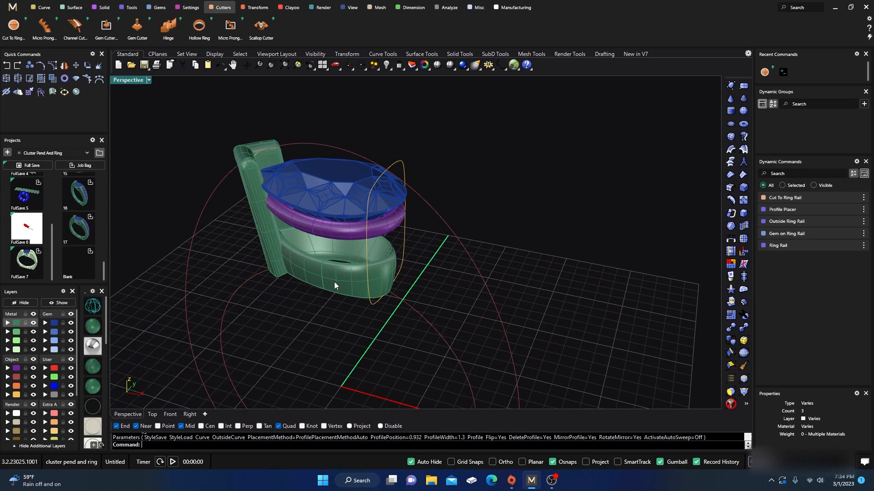
Step: Create a Sweep 2 shank along the finger and outside ring rails through the gem-side, bottom and V-prong profiles
click(71, 7)
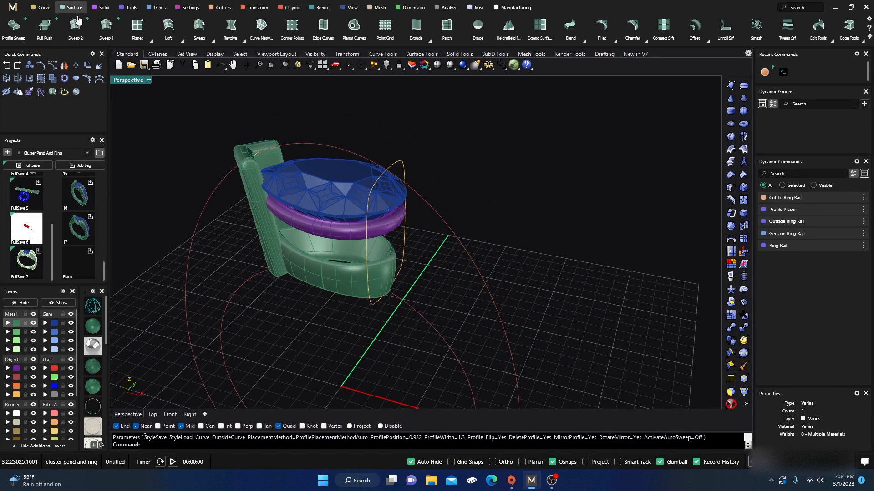
click(76, 28)
click(420, 316)
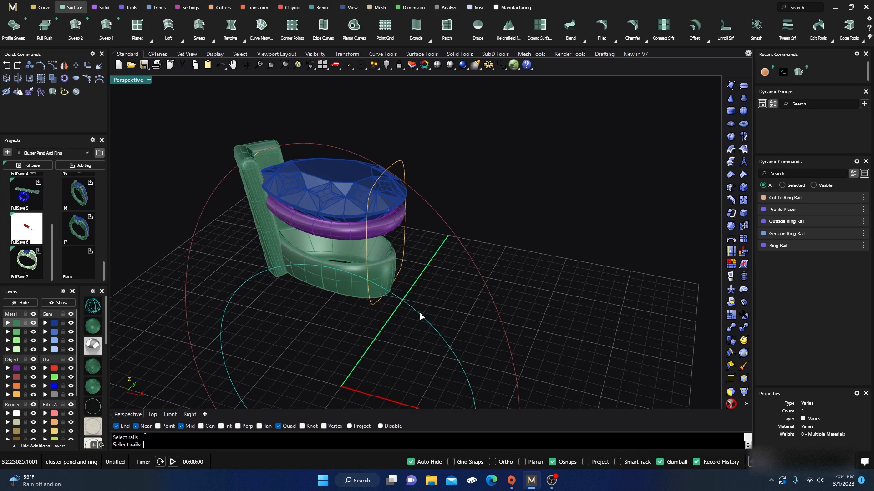
click(458, 242)
click(404, 170)
scroll(403, 171, down, 5)
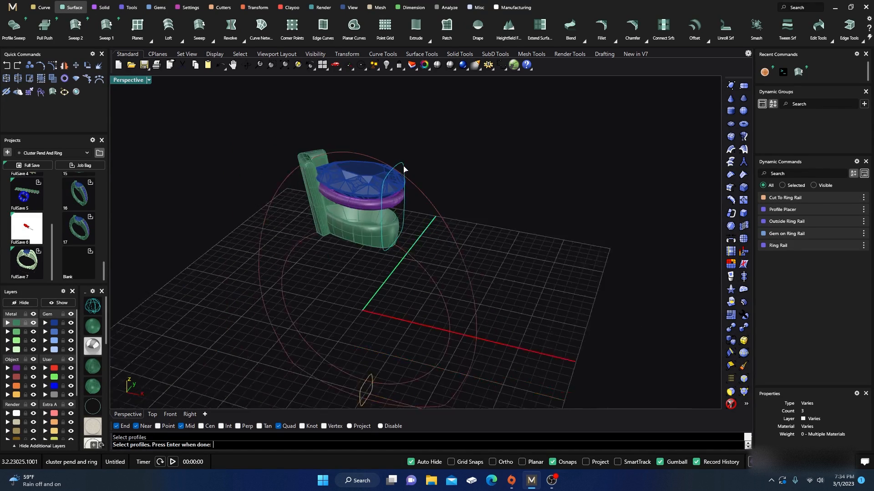
click(381, 320)
scroll(332, 129, up, 5)
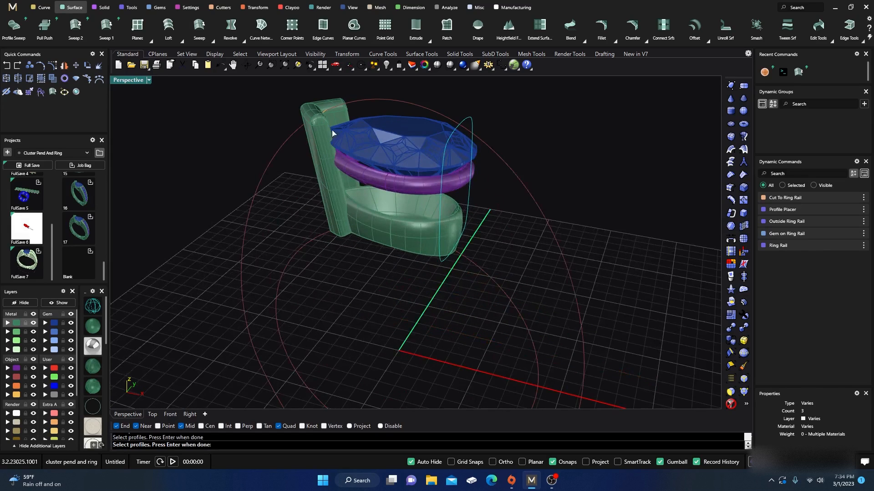
click(324, 112)
ctrl+click(370, 101)
scroll(329, 112, up, 9)
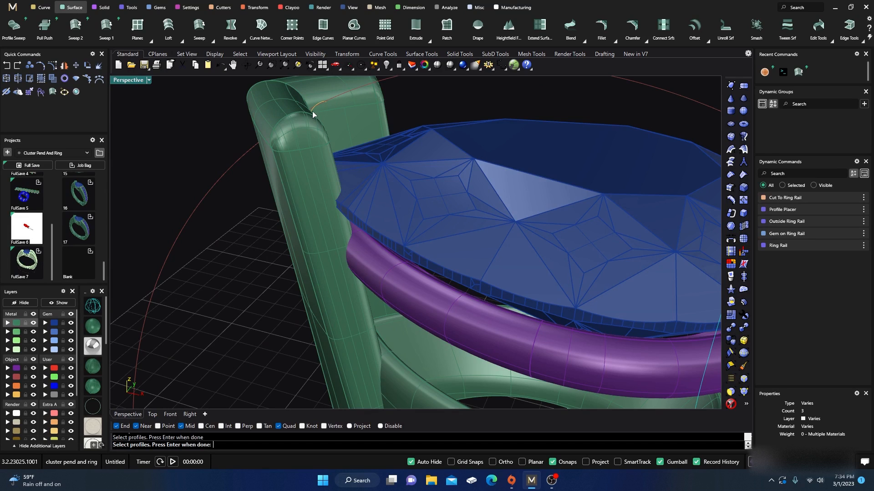
click(312, 111)
key(Return)
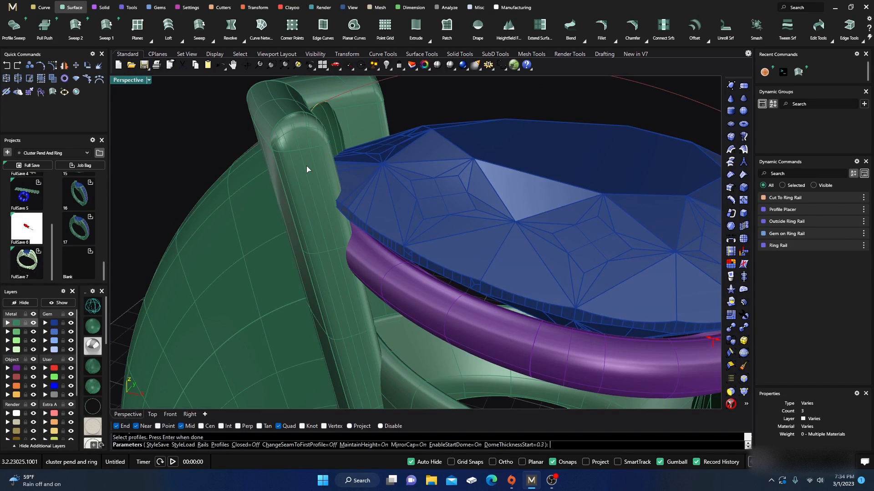
Step: Inspect the swept shank from the side and where it meets the V-prong, and accept the sweep
scroll(246, 205, down, 5)
right_drag(271, 314, 316, 267)
scroll(316, 267, down, 8)
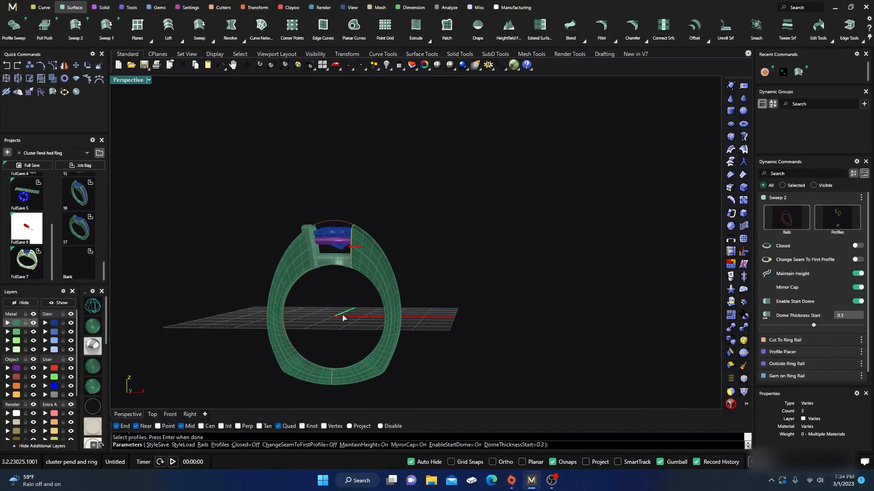
right_drag(343, 318, 321, 343)
scroll(307, 242, up, 8)
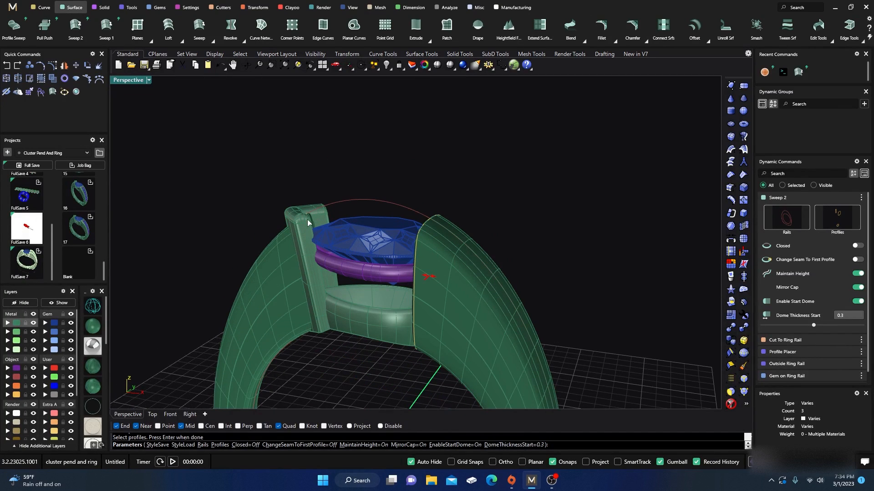
scroll(300, 230, up, 4)
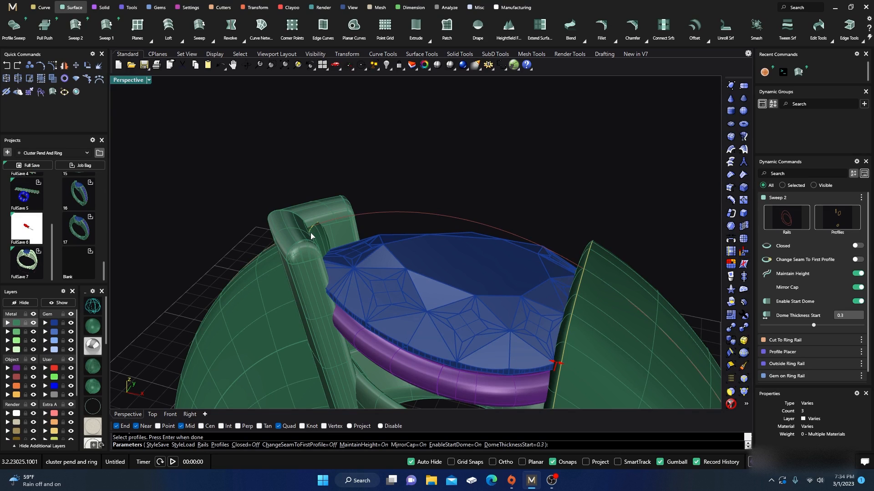
key(Return)
Step: Reopen the shank profile at the V-prong for editing and rotate it to follow the prong's slant
click(313, 230)
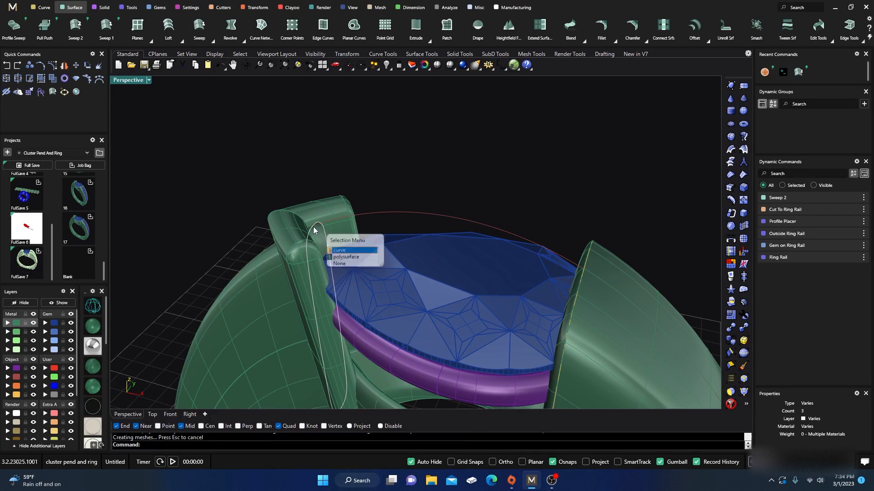
click(344, 253)
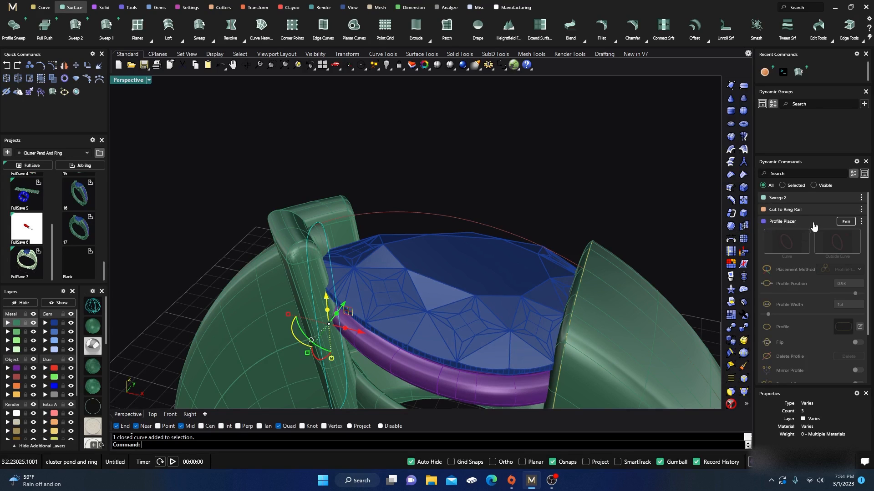
click(845, 221)
scroll(346, 217, down, 3)
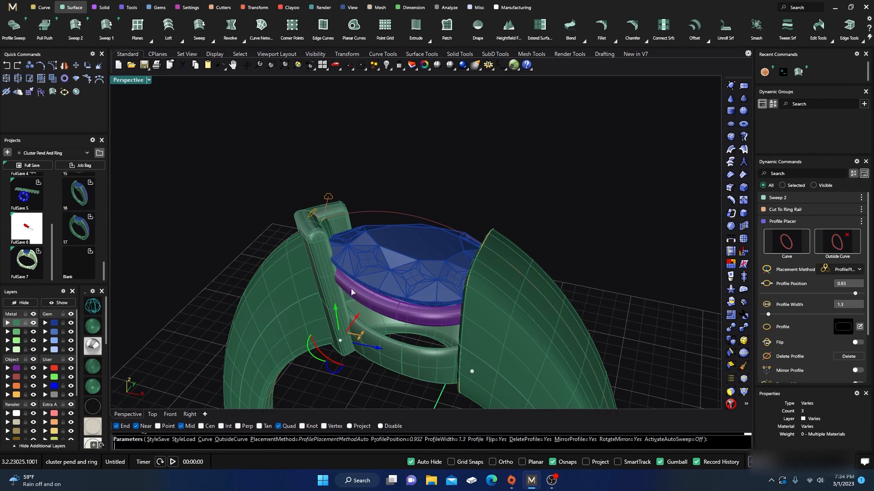
right_drag(330, 379, 349, 357)
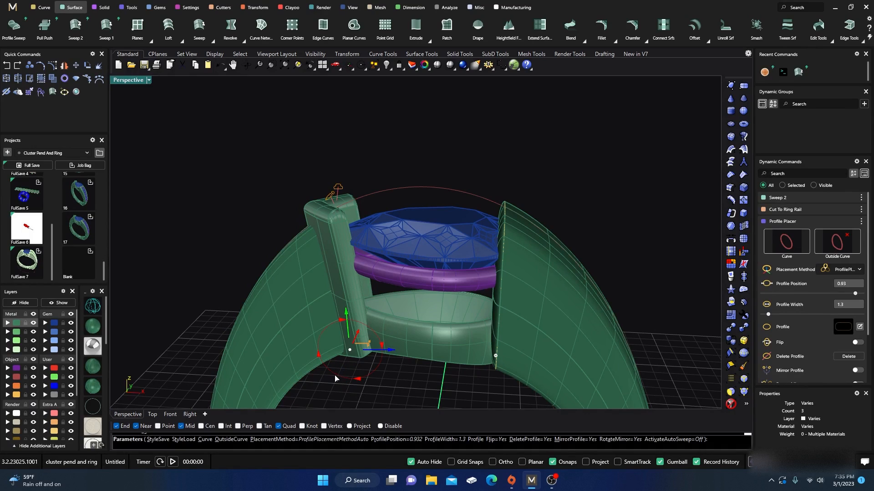
drag(339, 378, 337, 379)
Step: Narrow the shank profile at the gem's rounded end to a width of 4.1 and finish the profile edit
right_drag(337, 379, 460, 302)
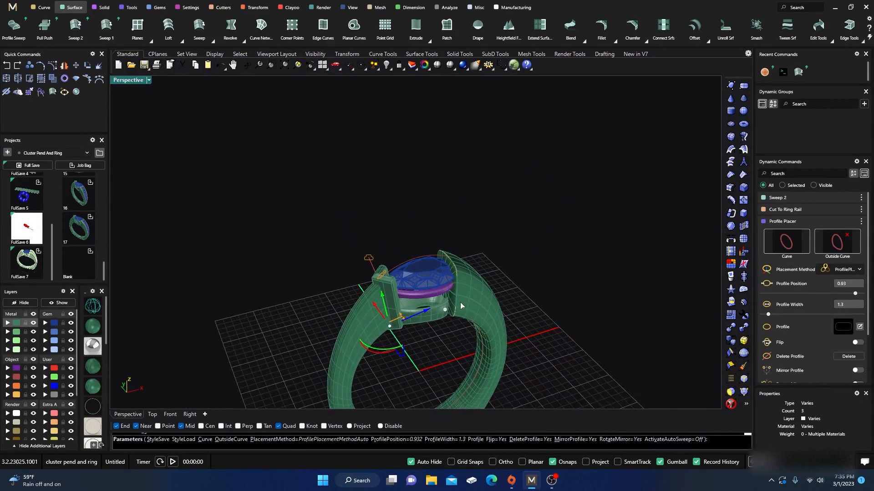
scroll(459, 302, up, 5)
scroll(442, 324, up, 3)
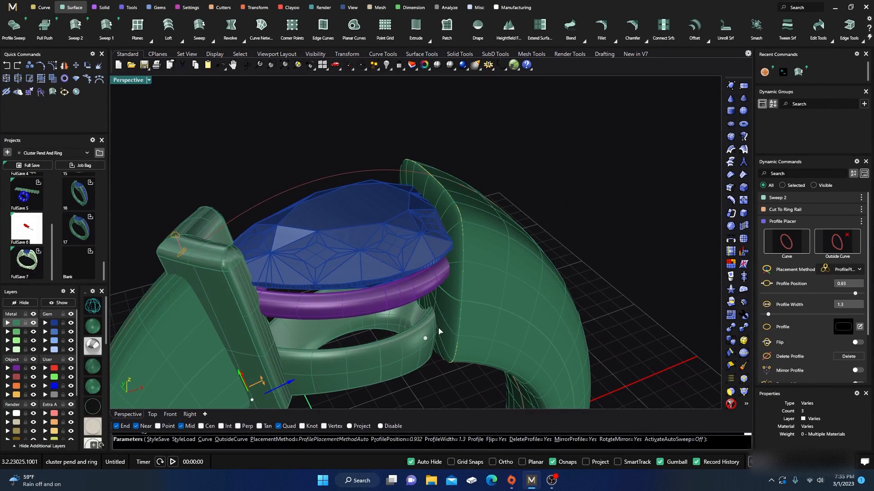
click(425, 339)
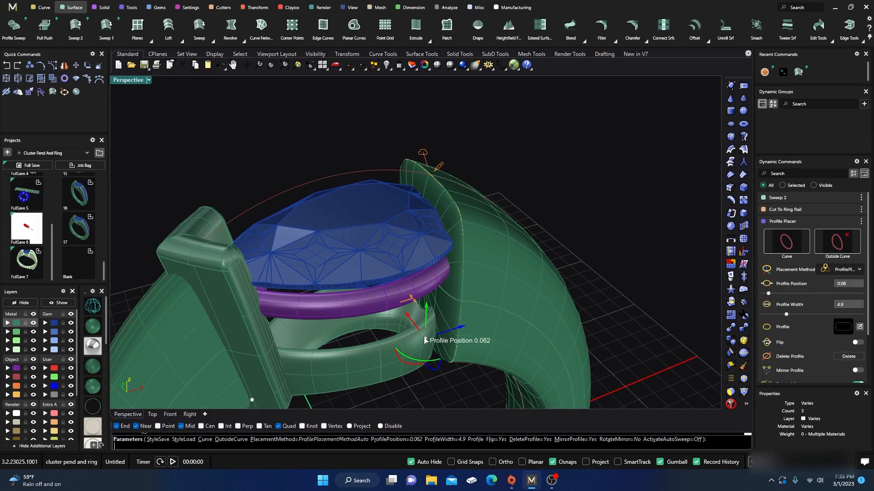
drag(413, 301, 426, 313)
right_drag(495, 275, 436, 308)
scroll(437, 307, down, 8)
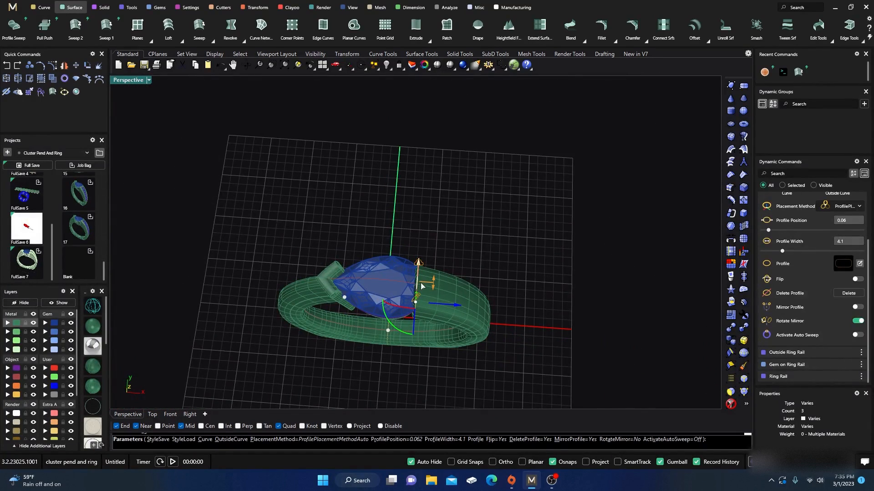
mouse_move(353, 329)
right_down()
mouse_move(351, 283)
mouse_move(369, 335)
right_up()
scroll(370, 339, up, 5)
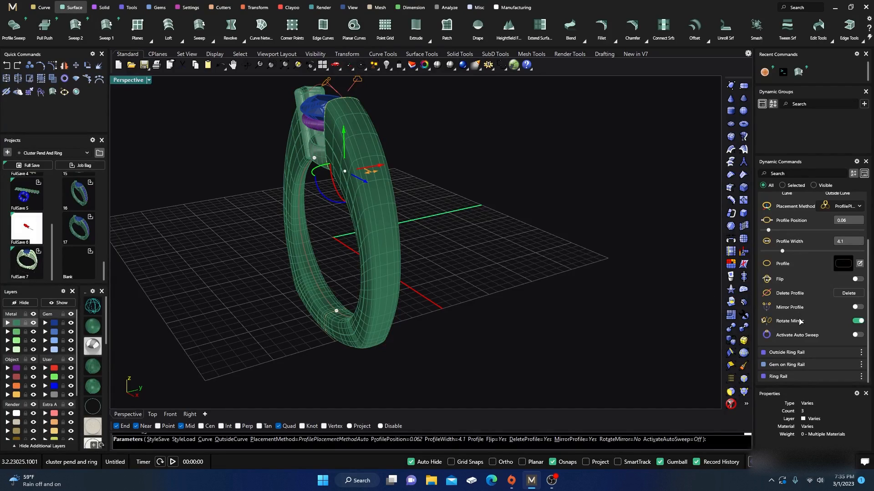
scroll(799, 322, up, 3)
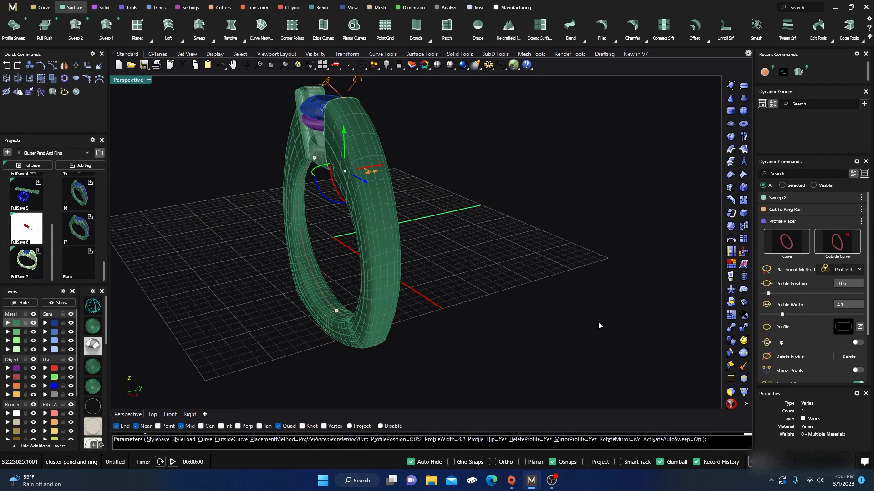
key(Return)
Step: Reopen the shank's Sweep 2 for editing, compare it with and without Maintain Height, and accept it with Maintain Height off
click(392, 253)
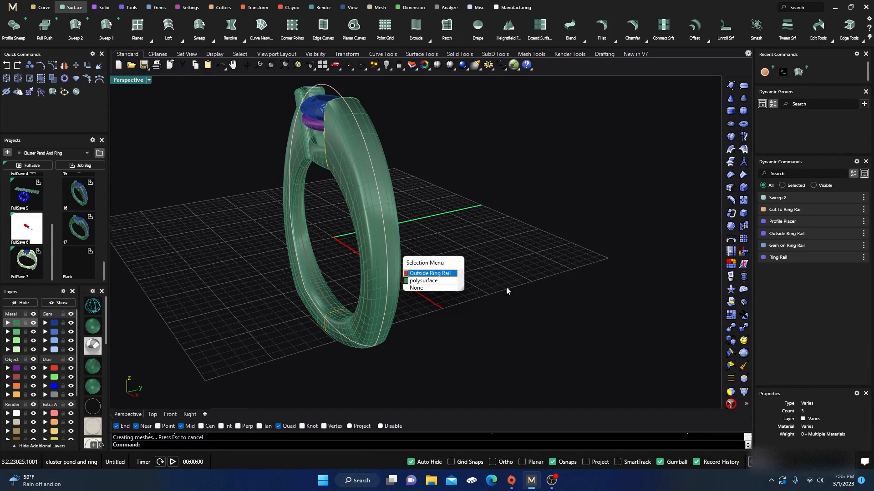
click(435, 286)
click(399, 275)
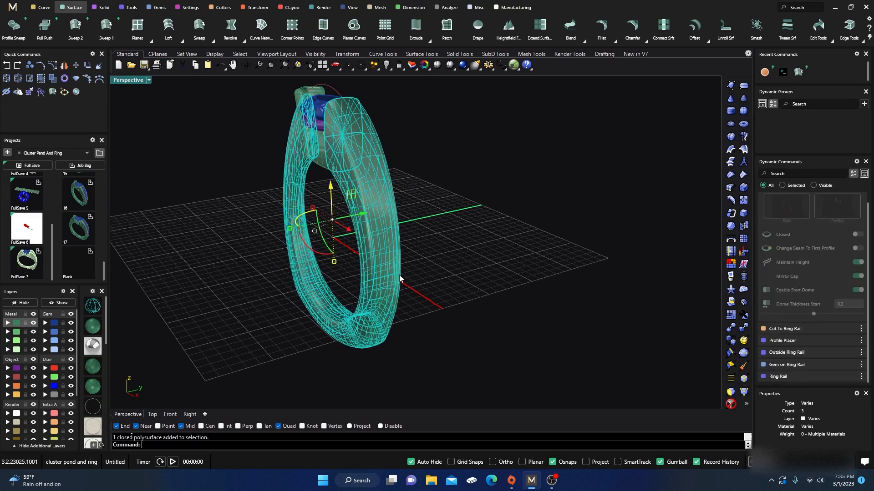
scroll(837, 227, up, 1)
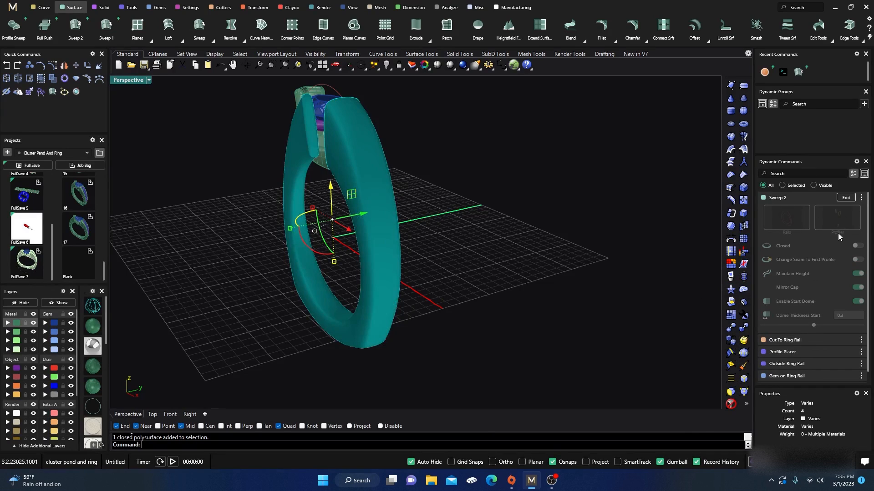
click(847, 198)
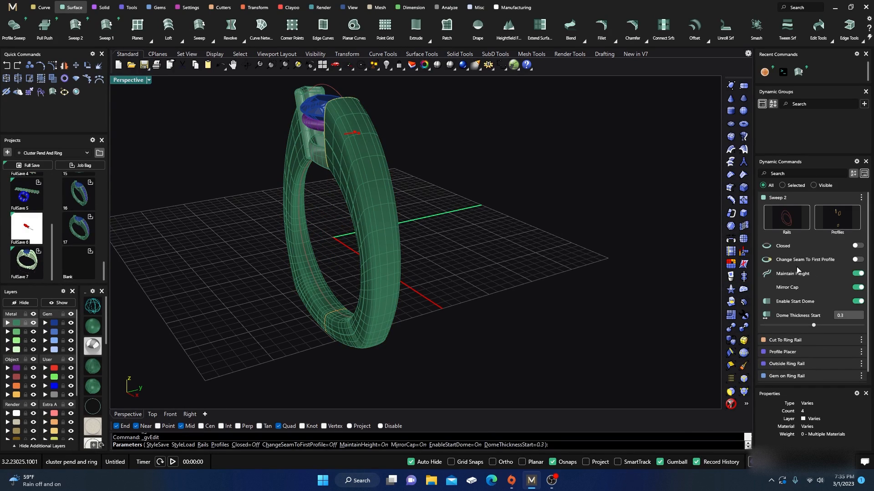
click(858, 274)
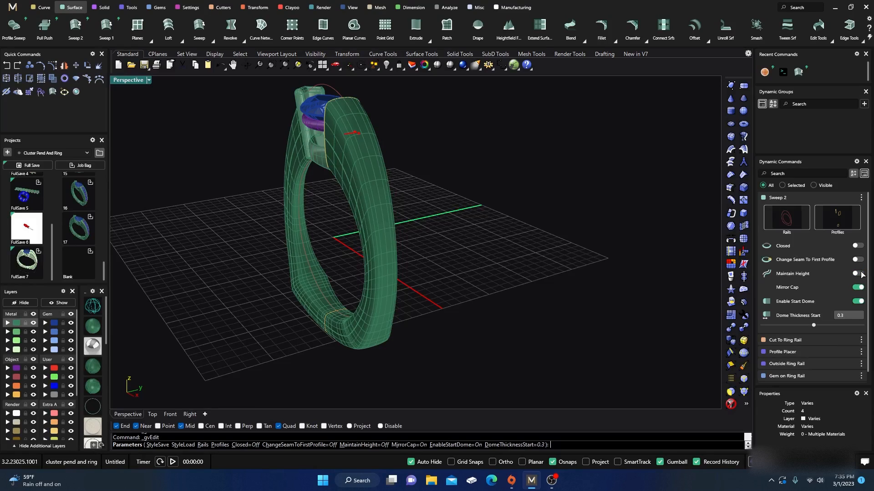
right_drag(642, 320, 609, 304)
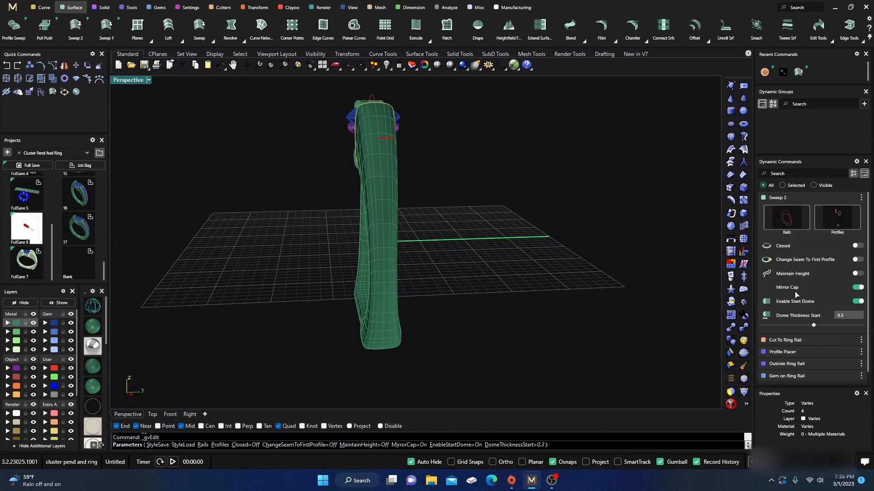
click(858, 274)
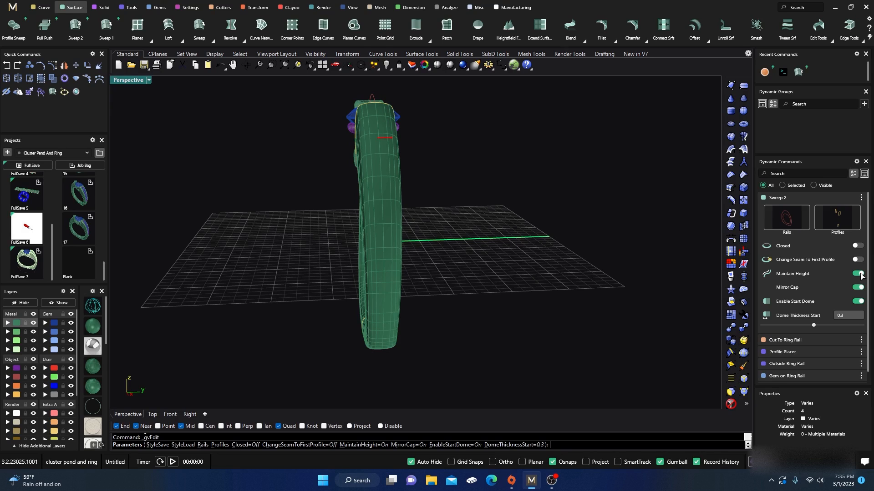
click(858, 274)
right_drag(446, 349, 334, 294)
scroll(391, 322, up, 3)
right_click(363, 281)
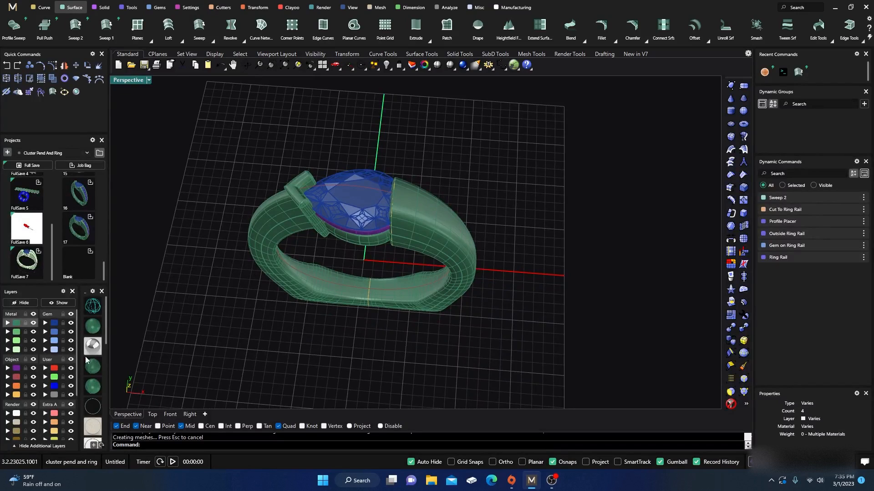
Step: Examine the ring in the rendered metal display from several angles, then return to the shaded display and inspect the head
click(93, 348)
right_drag(279, 341, 421, 219)
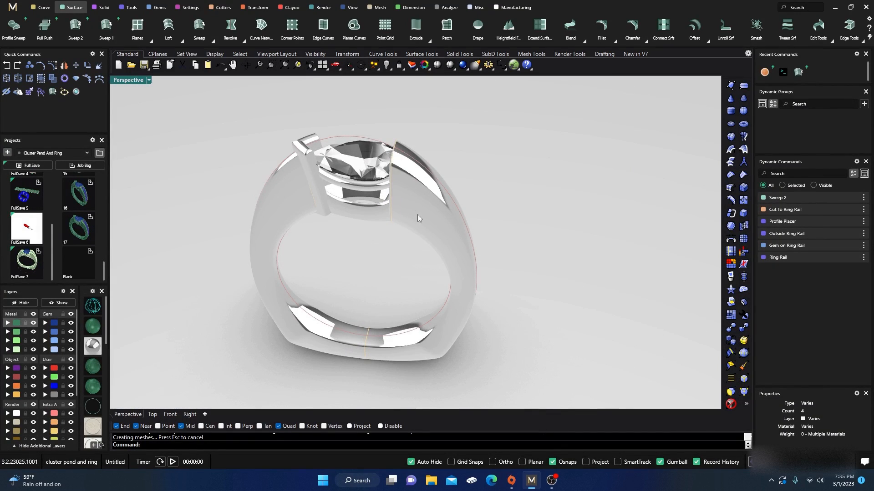
right_drag(287, 233, 314, 311)
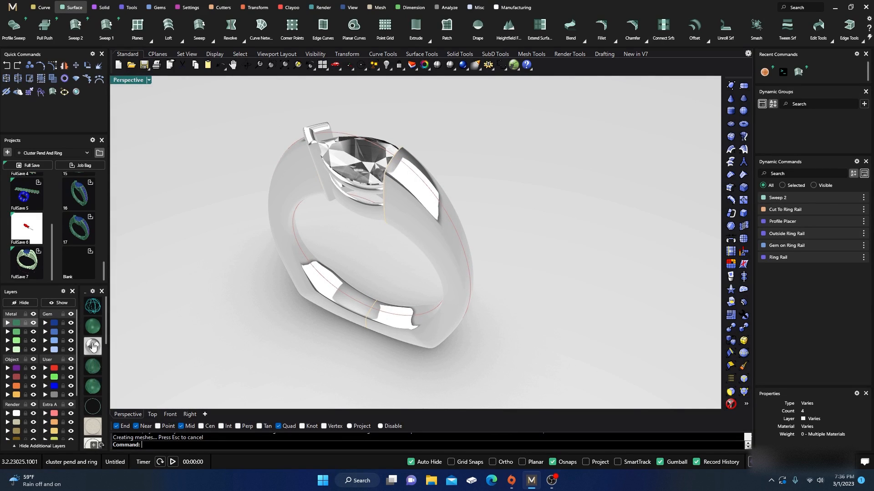
click(92, 326)
right_drag(273, 322, 277, 301)
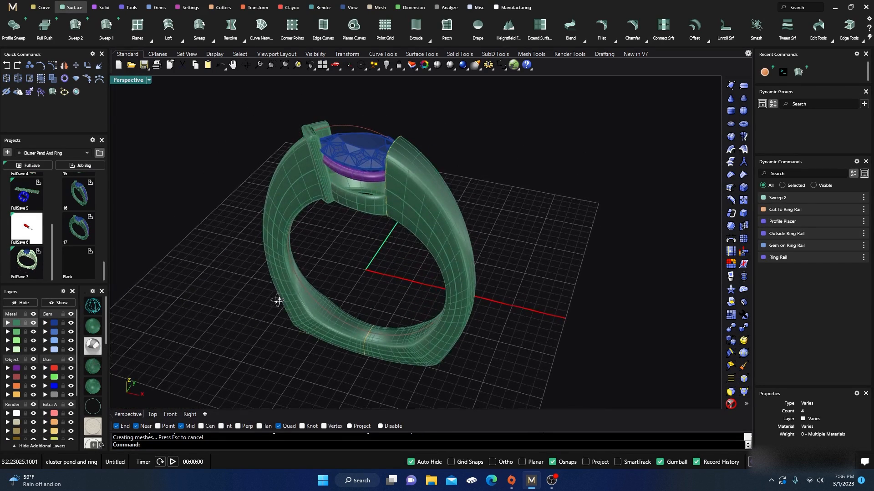
scroll(390, 196, up, 4)
right_drag(387, 200, 376, 289)
scroll(353, 258, down, 5)
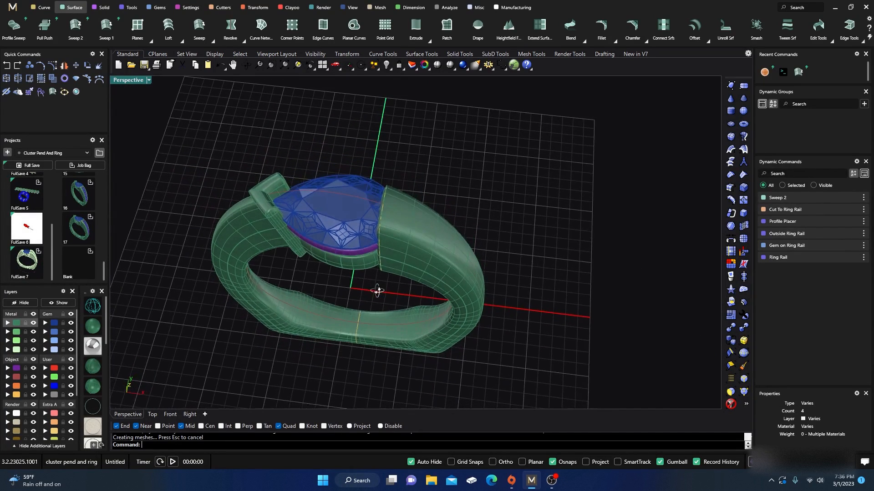
Step: Create a Gem Cutter for the pear-shaped gem with its default settings
click(339, 225)
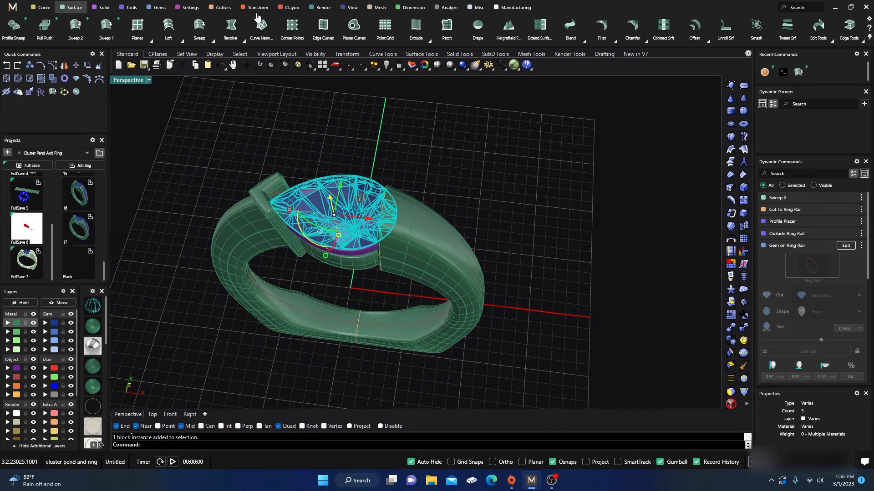
click(223, 9)
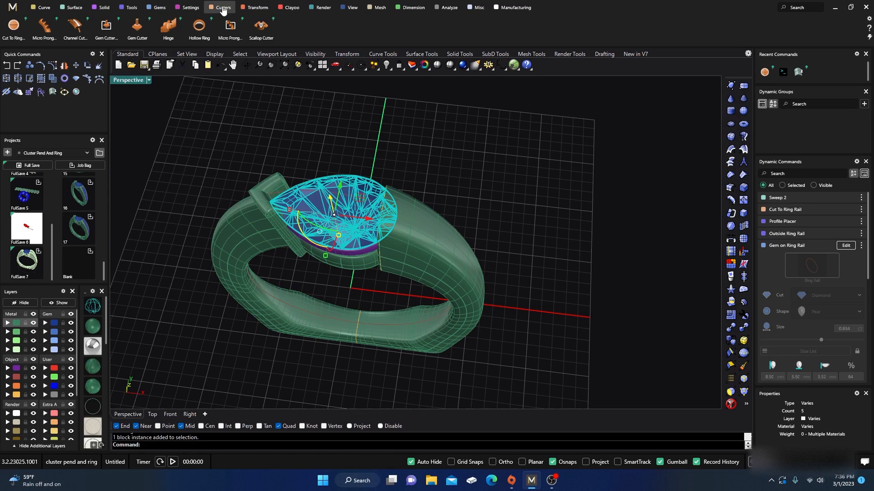
click(136, 27)
right_click(351, 441)
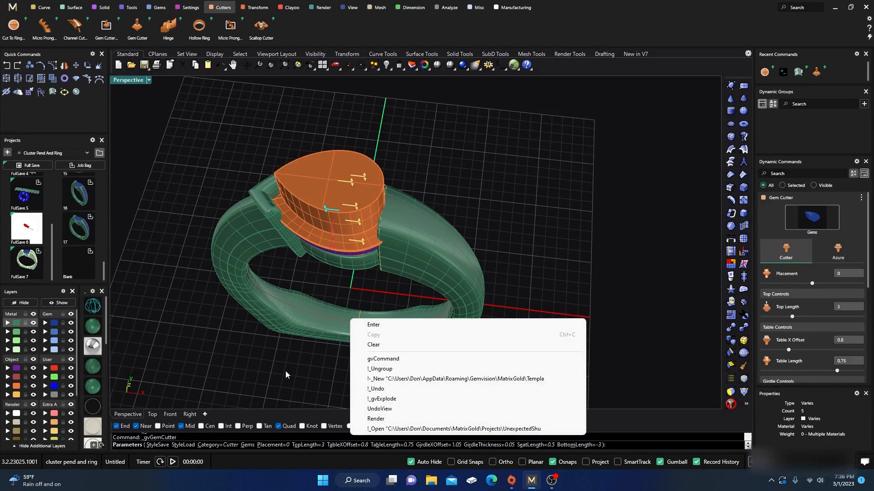
right_click(269, 376)
right_drag(268, 376, 319, 246)
Step: Reopen the gem cutter for editing and reduce its Girdle X Offset to 0.97
click(330, 186)
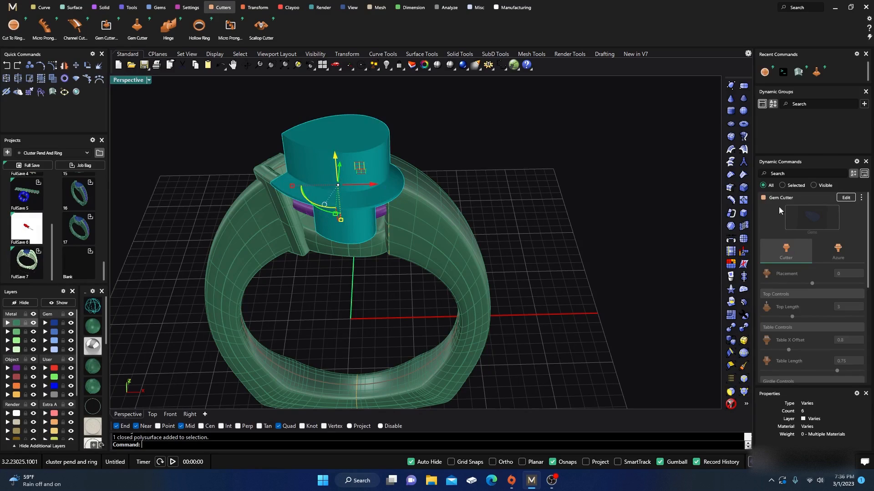
click(845, 198)
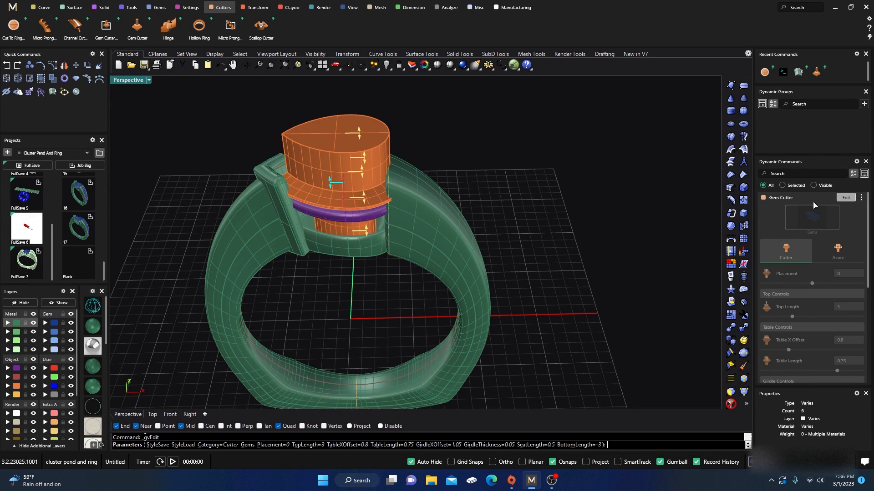
right_drag(373, 217, 412, 289)
scroll(379, 252, up, 4)
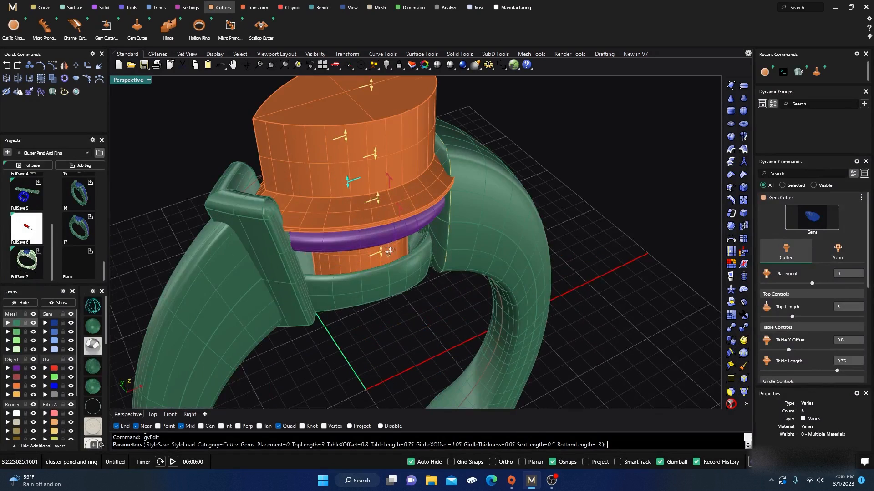
right_drag(385, 247, 400, 256)
drag(434, 242, 431, 237)
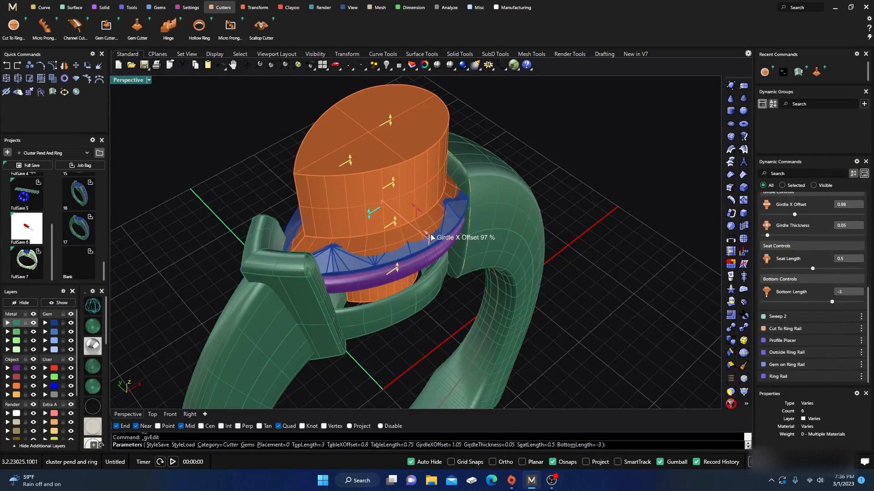
right_drag(431, 237, 372, 298)
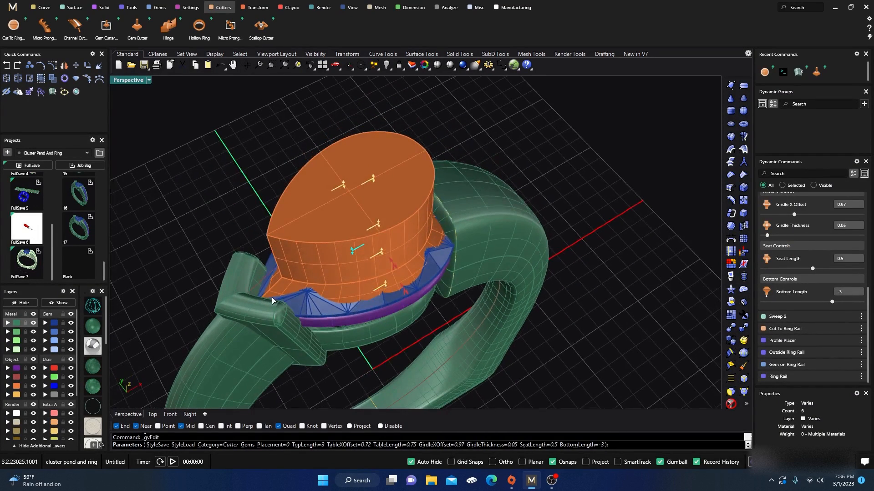
right_drag(275, 307, 224, 334)
Step: Check the cutter against the gem's outline in wireframe, reduce its Girdle X Offset to 0.95, and return to shaded display
click(94, 308)
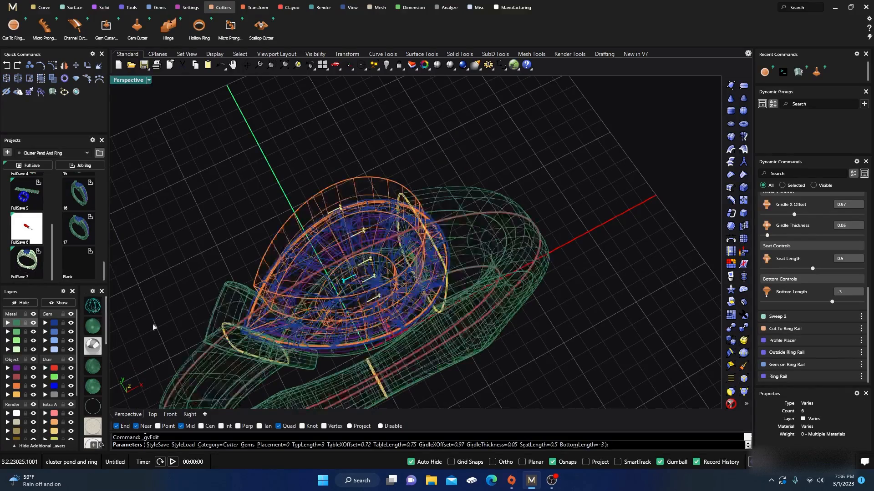
scroll(245, 355, up, 4)
right_drag(257, 370, 353, 322)
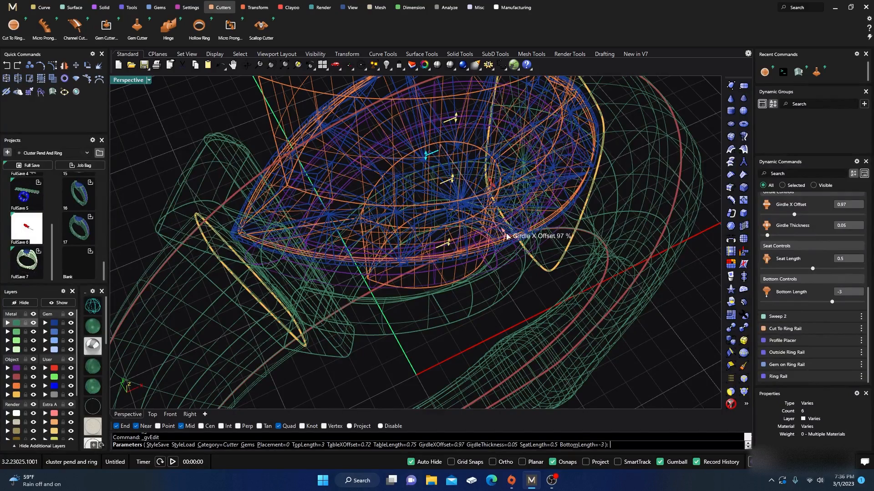
drag(506, 236, 480, 234)
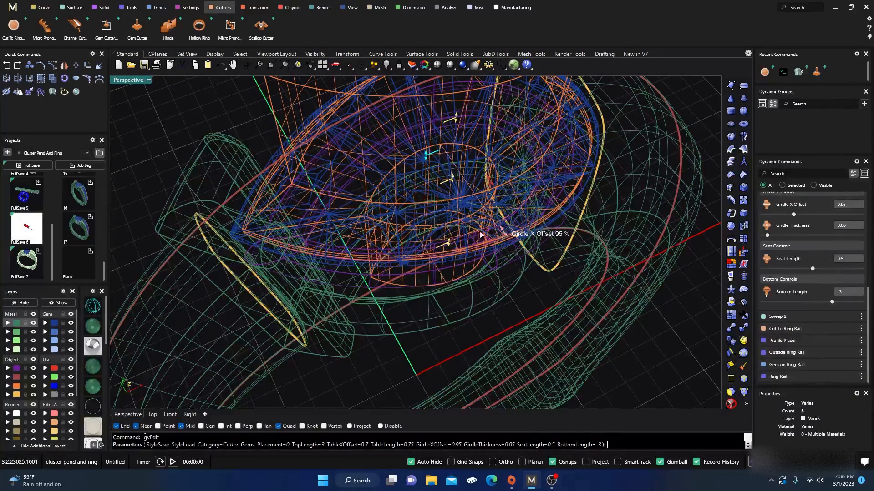
scroll(403, 236, down, 4)
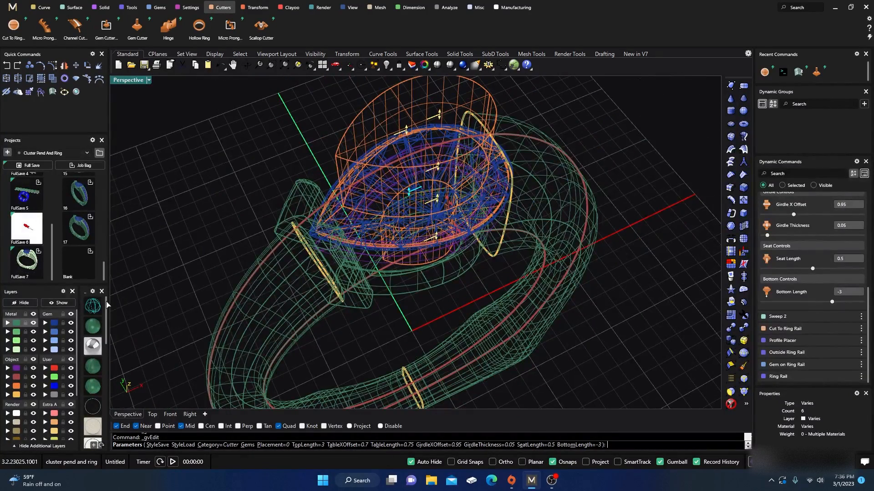
click(93, 331)
mouse_move(290, 296)
right_down()
mouse_move(335, 317)
mouse_move(296, 288)
mouse_move(361, 322)
right_up()
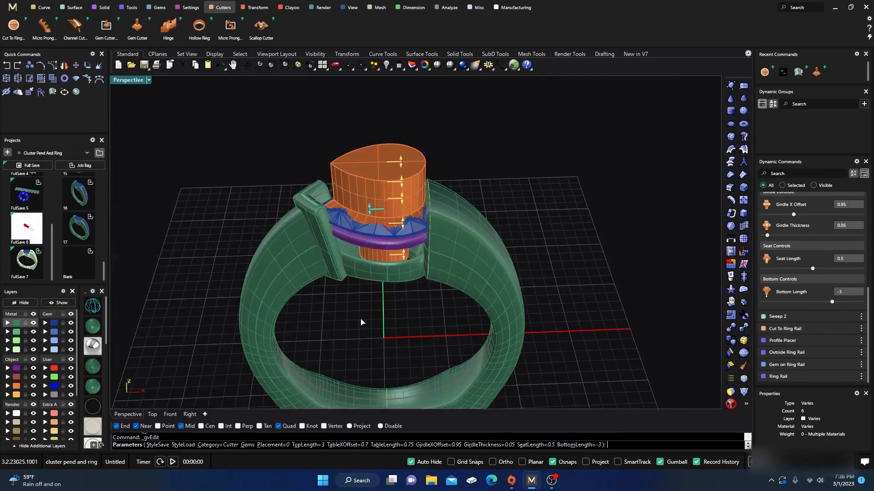
Step: Increase the cutter's Girdle Thickness to 1 and raise its Placement to 1.26 mm
scroll(361, 322, up, 4)
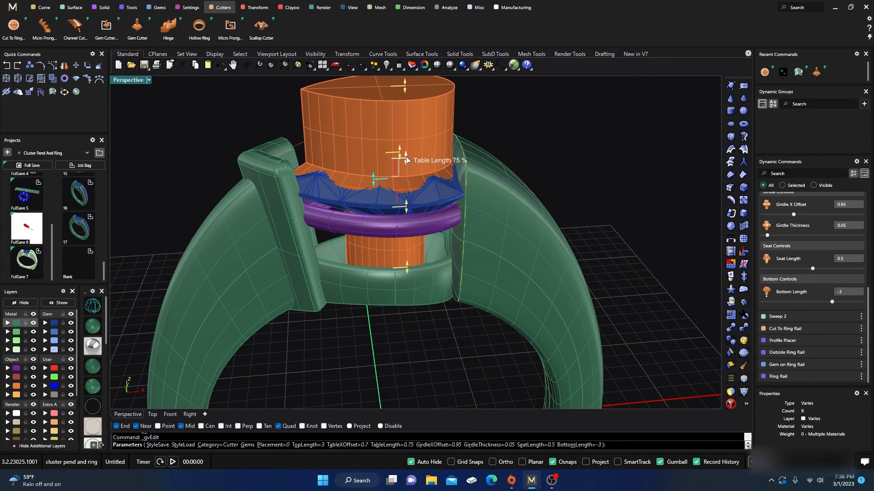
drag(399, 154, 399, 118)
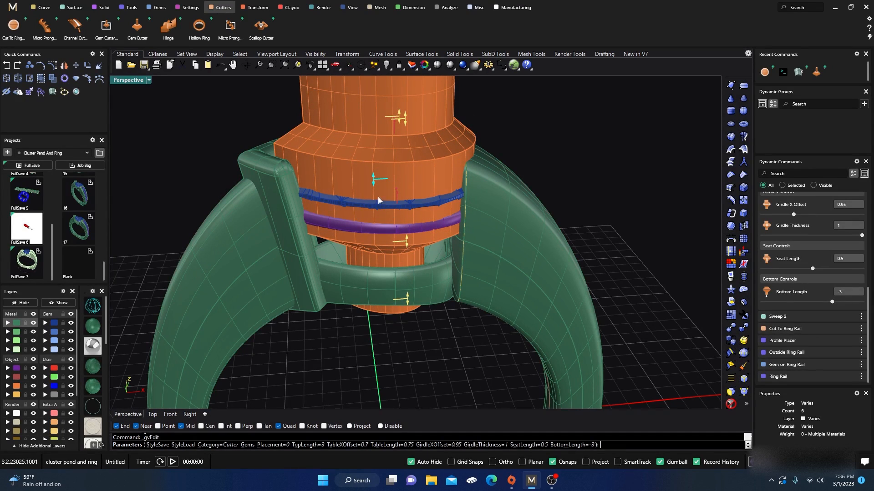
drag(373, 182, 376, 154)
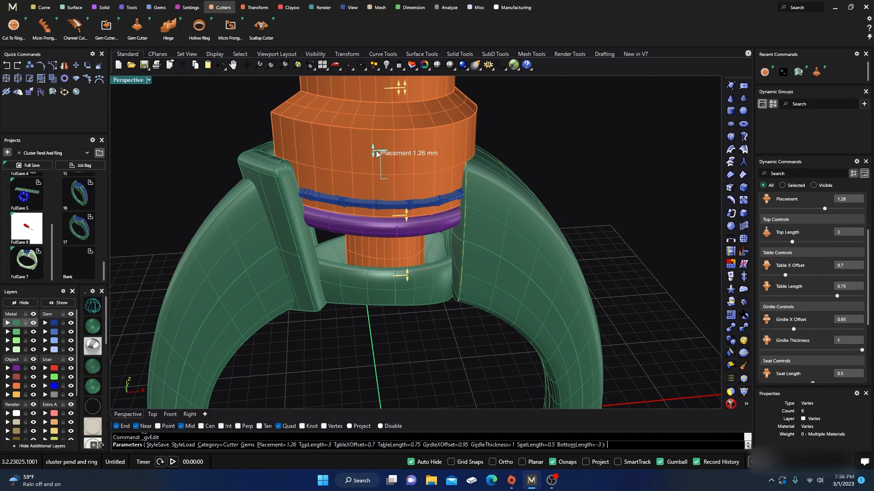
Step: Examine how the gem cutter meets the V-prong, shank and gem from several angles in shaded display
right_drag(379, 155, 413, 275)
scroll(313, 339, up, 5)
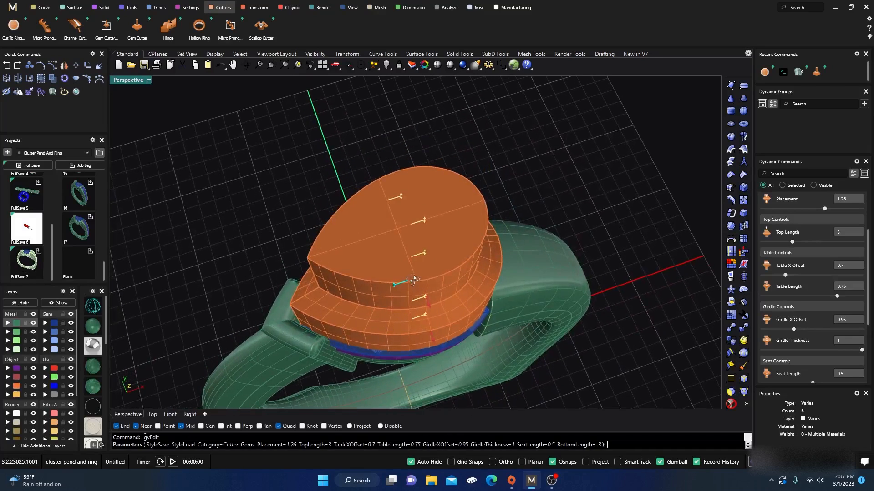
scroll(313, 339, up, 3)
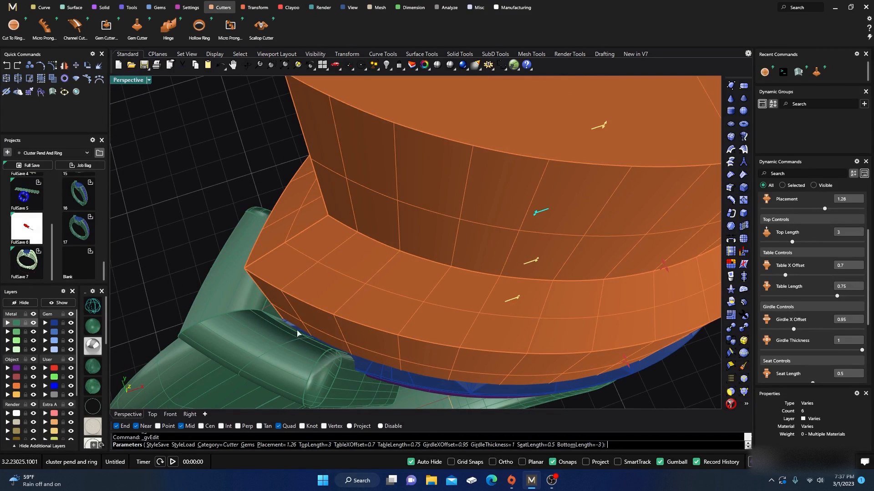
scroll(302, 331, up, 6)
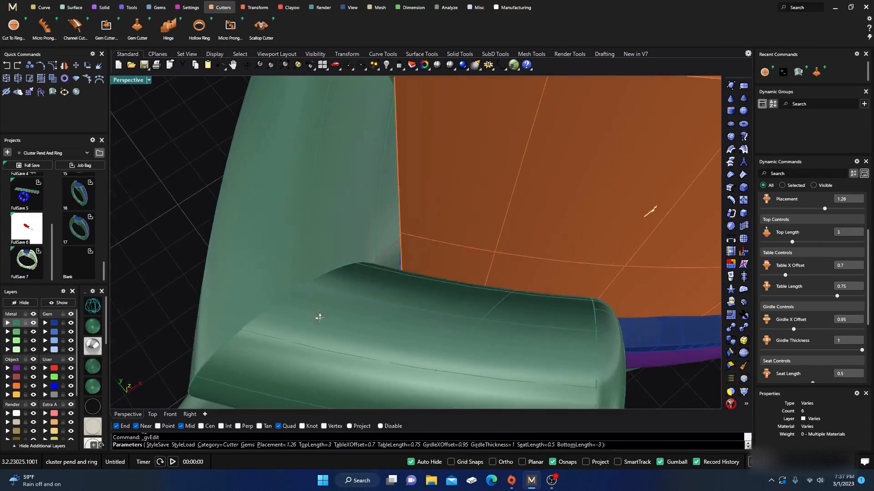
right_drag(319, 318, 300, 303)
scroll(299, 300, down, 7)
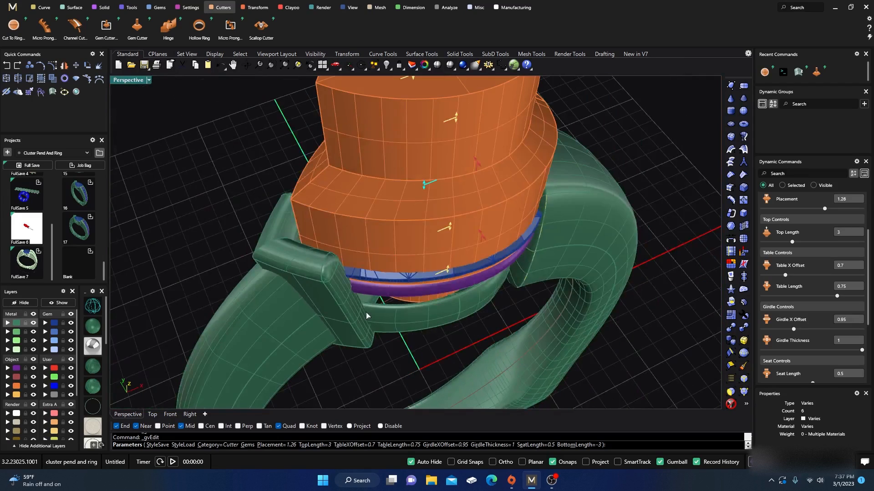
right_drag(367, 314, 337, 310)
scroll(324, 291, down, 3)
scroll(435, 244, up, 3)
scroll(444, 206, up, 2)
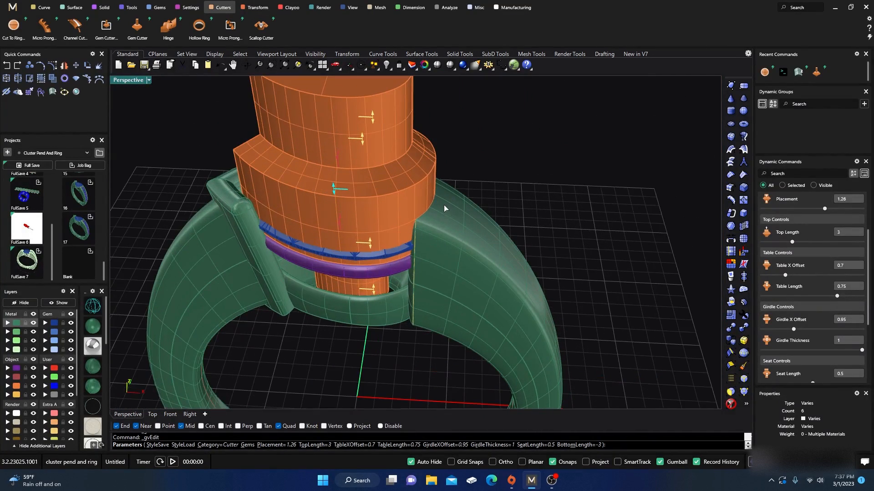
right_drag(391, 286, 395, 294)
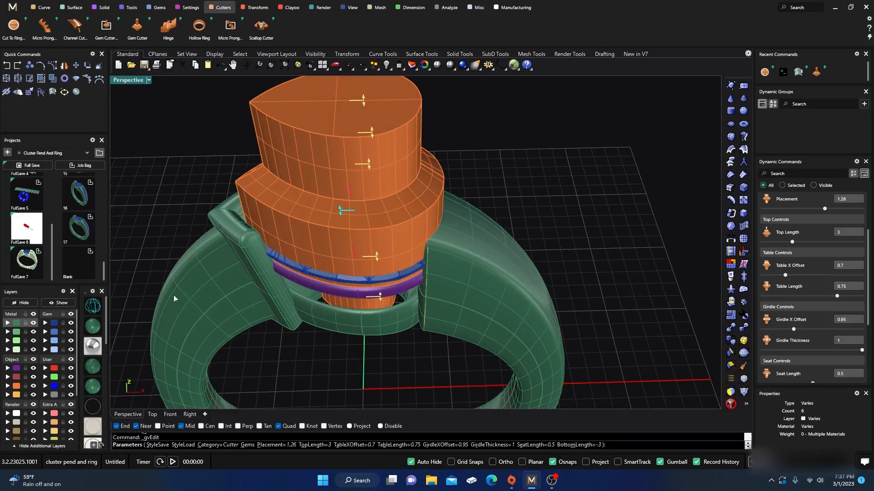
Step: Check the gem cutter against the gem in wireframe, return to shaded display and accept the cutter's edited settings
click(93, 307)
right_drag(236, 305, 416, 271)
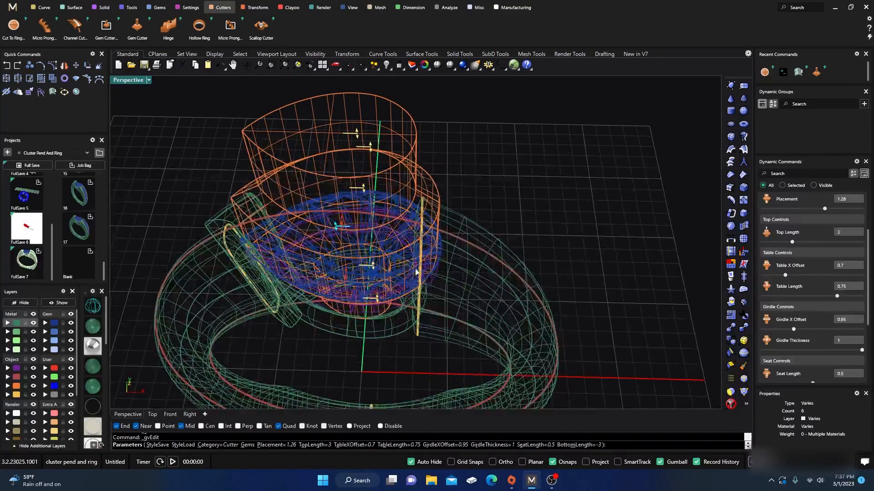
click(94, 329)
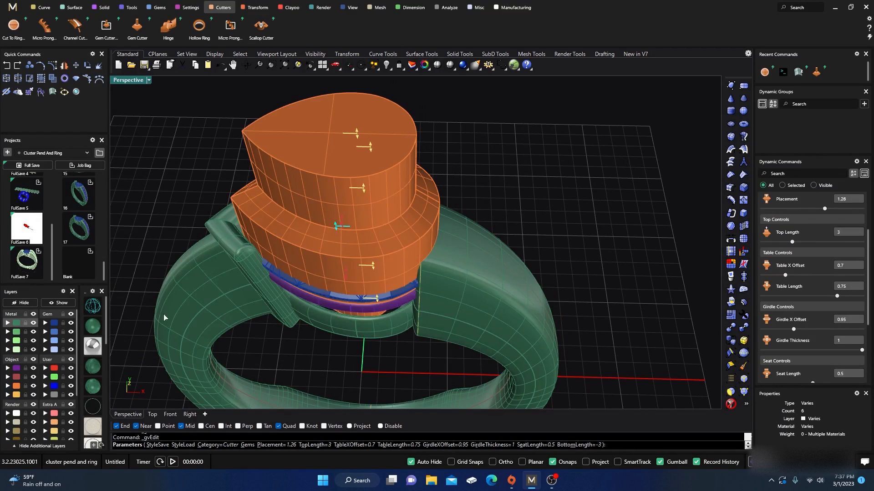
right_drag(311, 352, 315, 317)
key(Return)
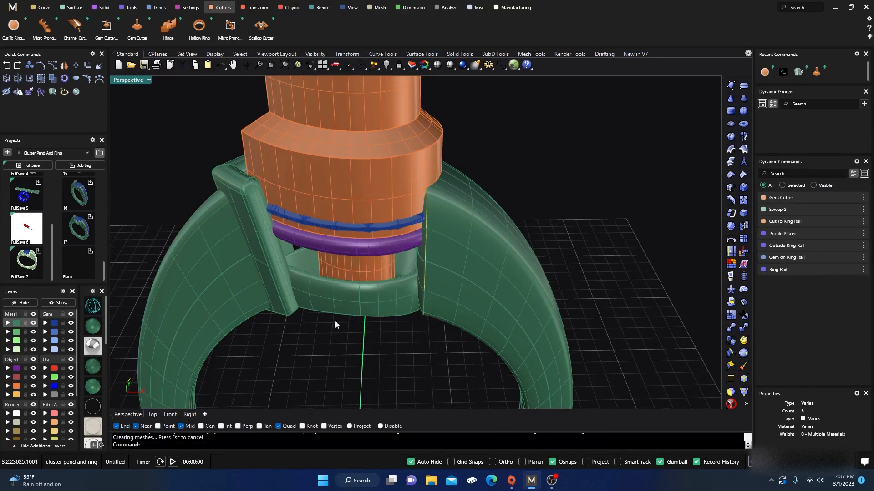
Step: Subtract the gem cutter from the swept shank with a Boolean Difference to cut the gem's seat
click(450, 261)
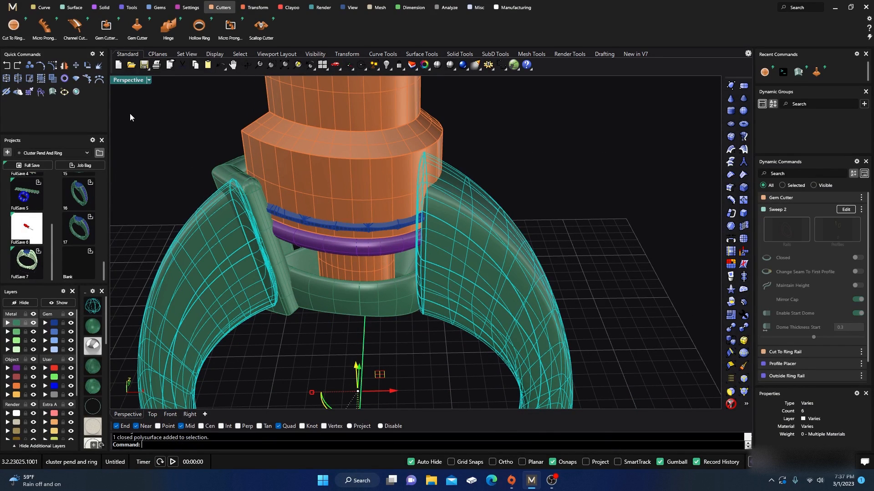
click(102, 8)
click(44, 28)
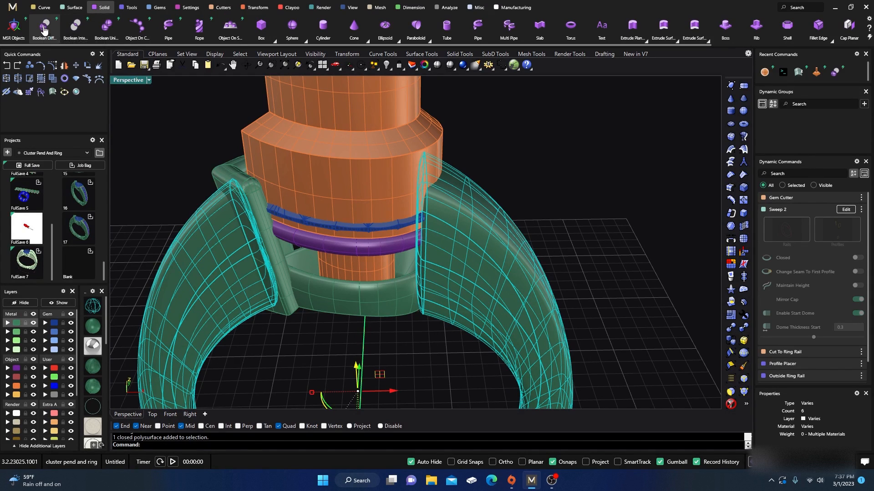
click(321, 121)
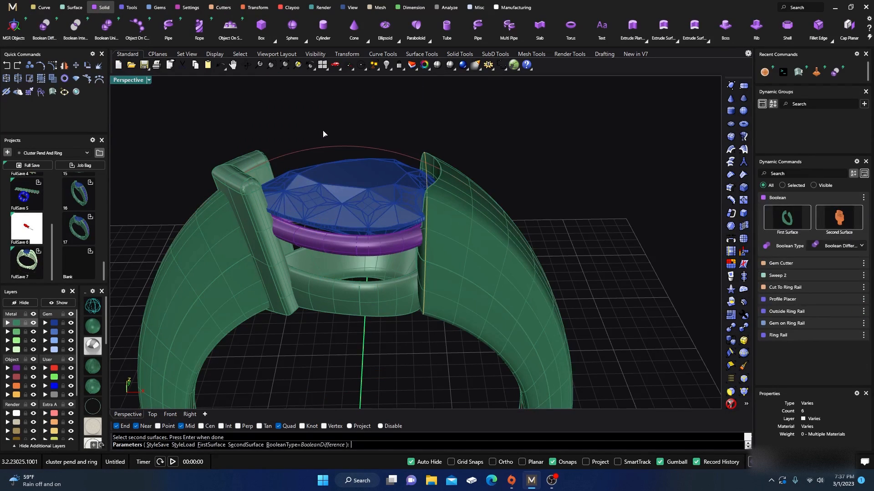
right_drag(323, 134, 380, 234)
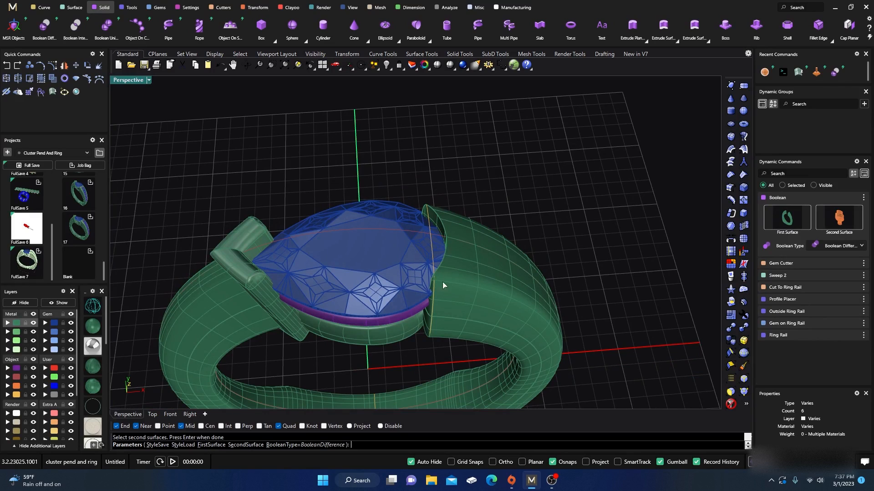
right_drag(444, 285, 457, 299)
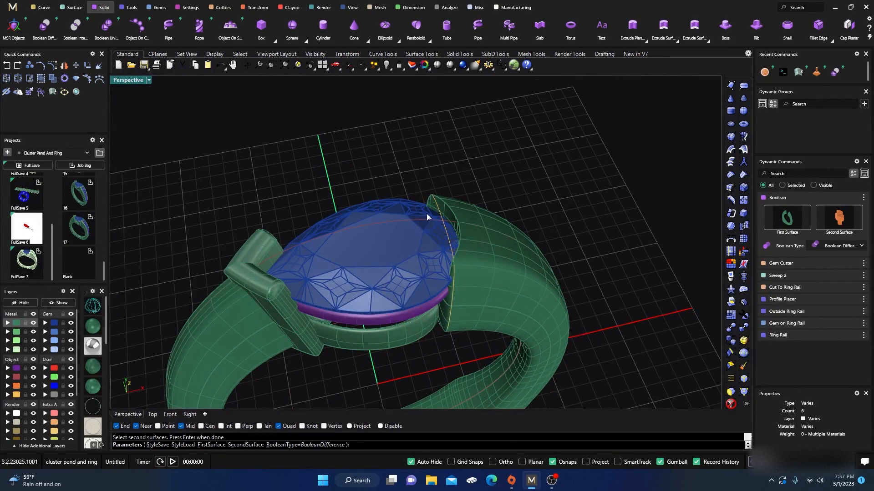
scroll(420, 269, down, 3)
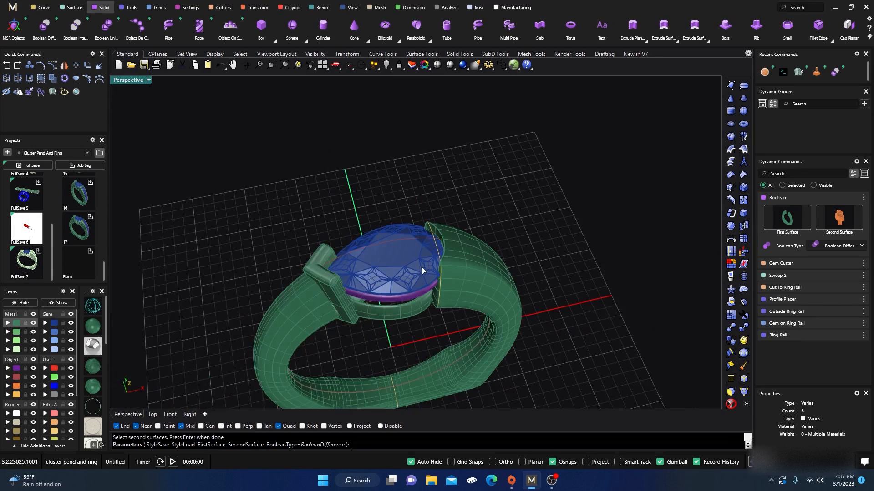
scroll(459, 242, up, 3)
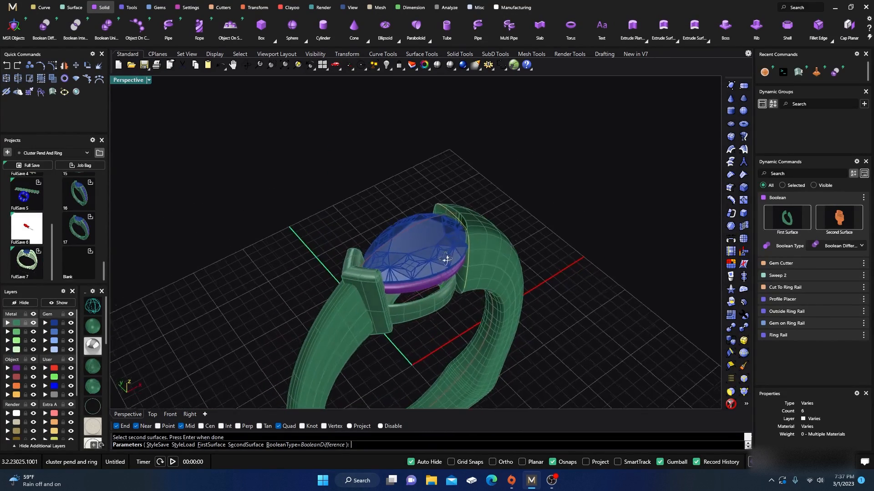
right_drag(434, 251, 351, 316)
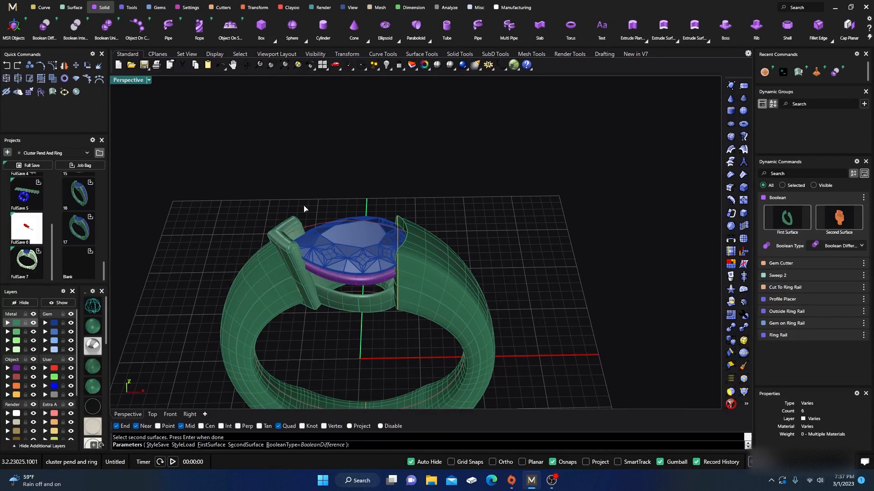
key(Return)
Step: Move the V-prong and the lower gallery rail to the Setting layer
click(356, 310)
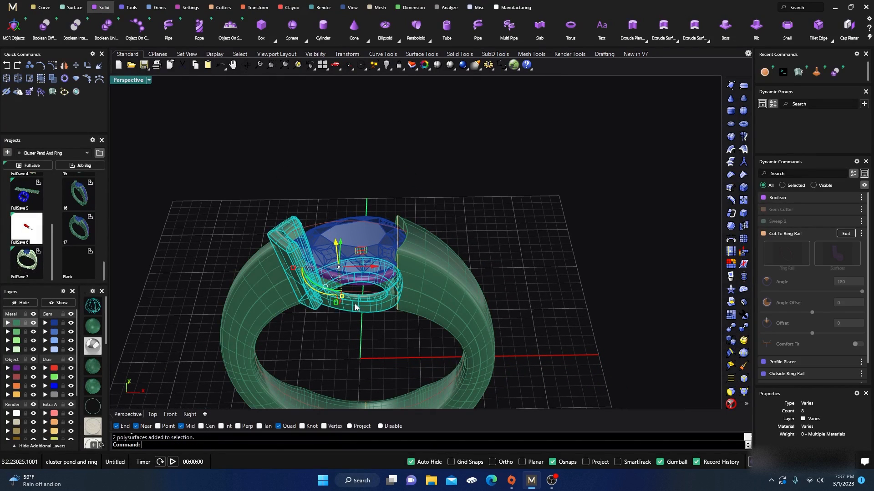
click(354, 177)
mouse_move(372, 258)
right_down()
mouse_move(376, 293)
mouse_move(347, 293)
mouse_move(366, 271)
mouse_move(360, 251)
right_up()
click(353, 282)
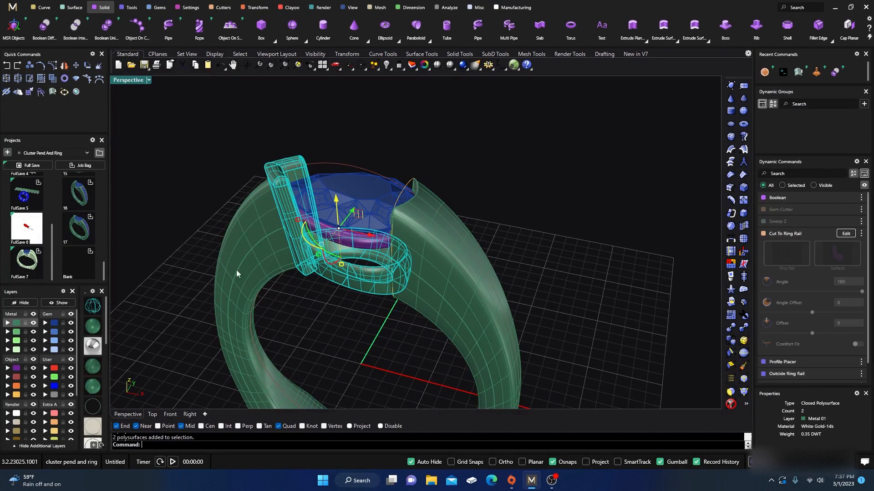
click(7, 369)
click(176, 235)
Step: Join the shank with the V-prong and lower gallery rail using a Boolean Union
right_drag(327, 313, 320, 333)
scroll(365, 289, down, 5)
right_drag(369, 314, 379, 266)
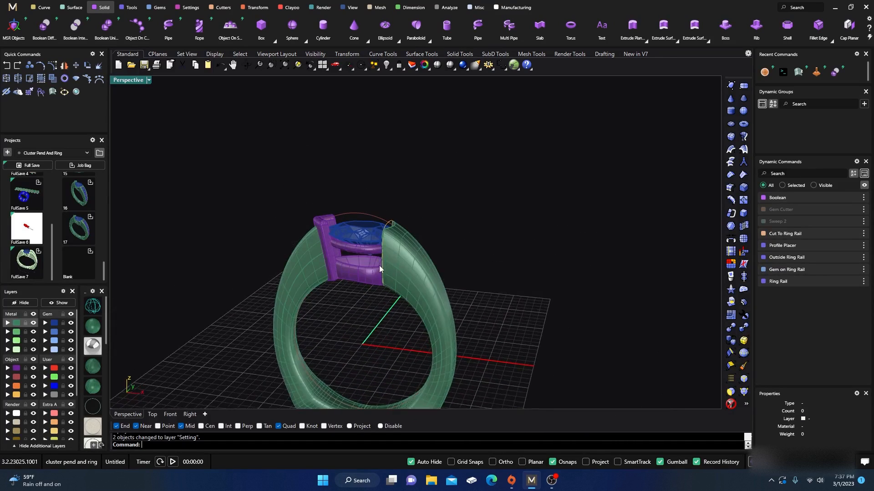
scroll(349, 298, down, 6)
scroll(351, 322, up, 6)
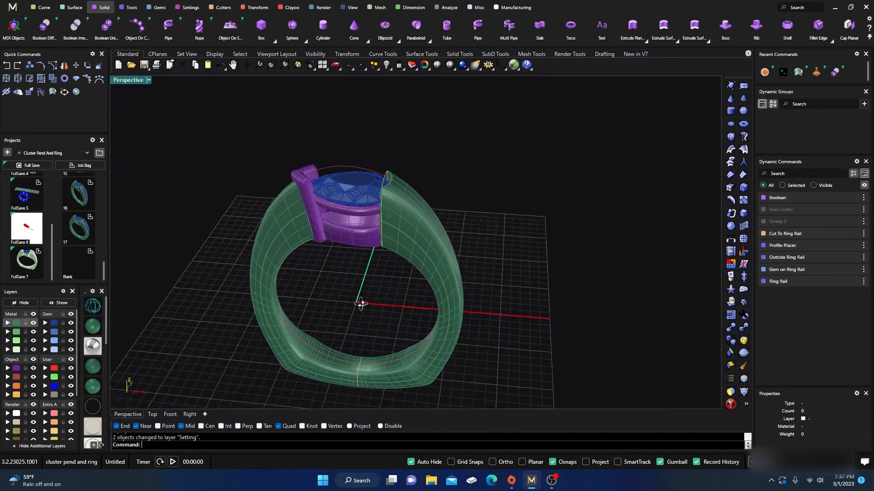
click(107, 26)
scroll(403, 262, up, 3)
click(482, 199)
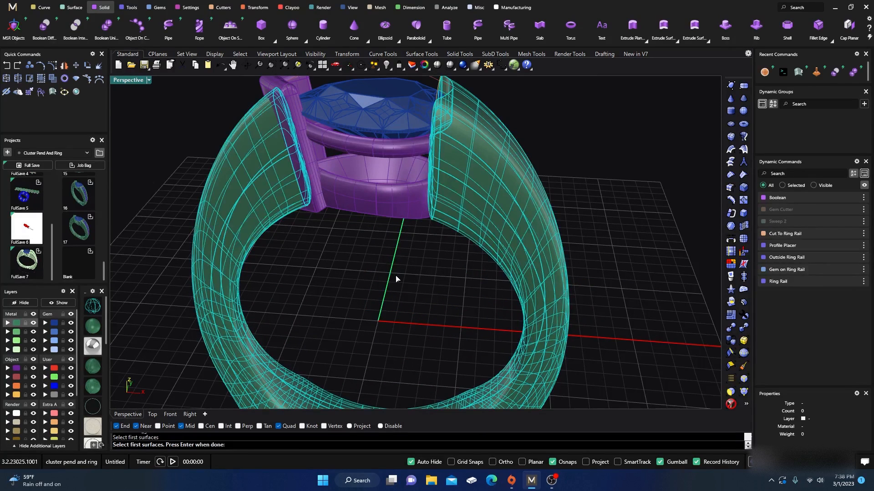
key(Return)
click(389, 212)
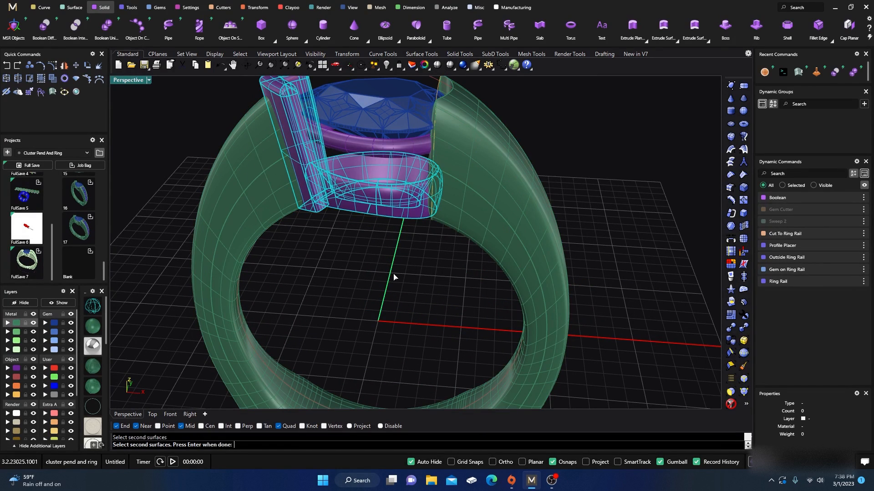
key(Return)
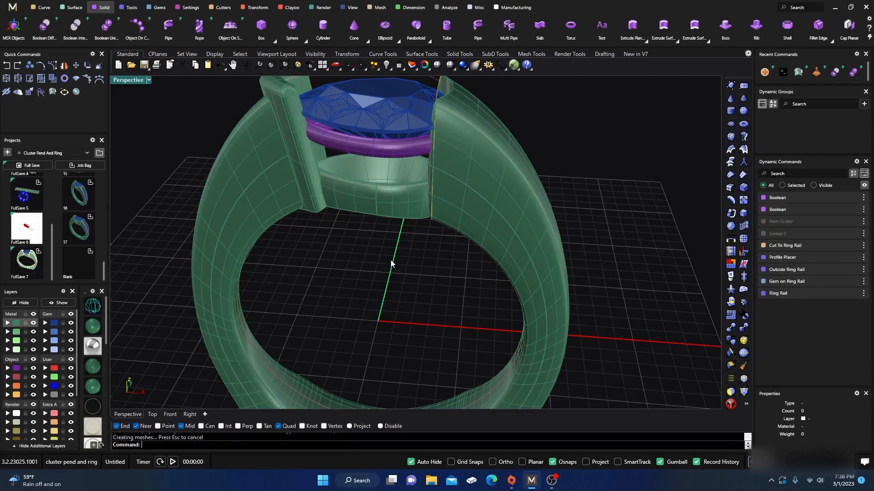
click(394, 210)
click(329, 236)
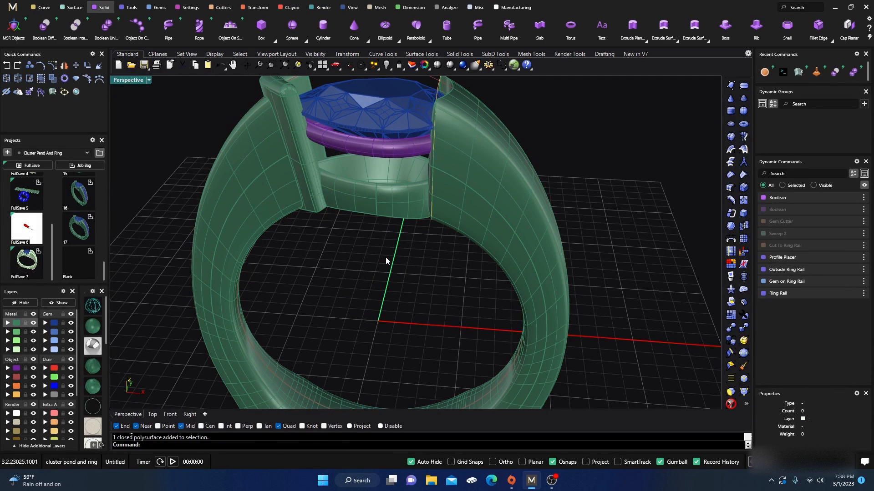
Step: Join the combined ring body with the purple head rail under the gem using a Boolean Union
key(Return)
click(470, 187)
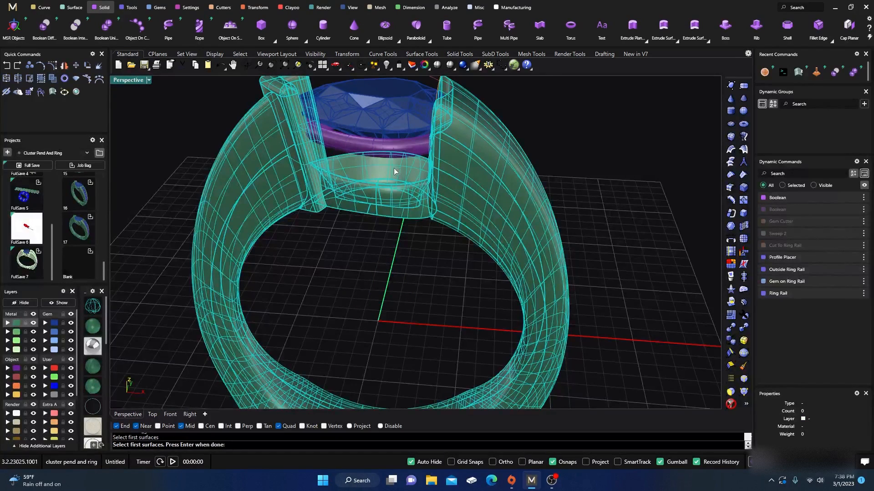
key(Return)
click(387, 152)
key(Return)
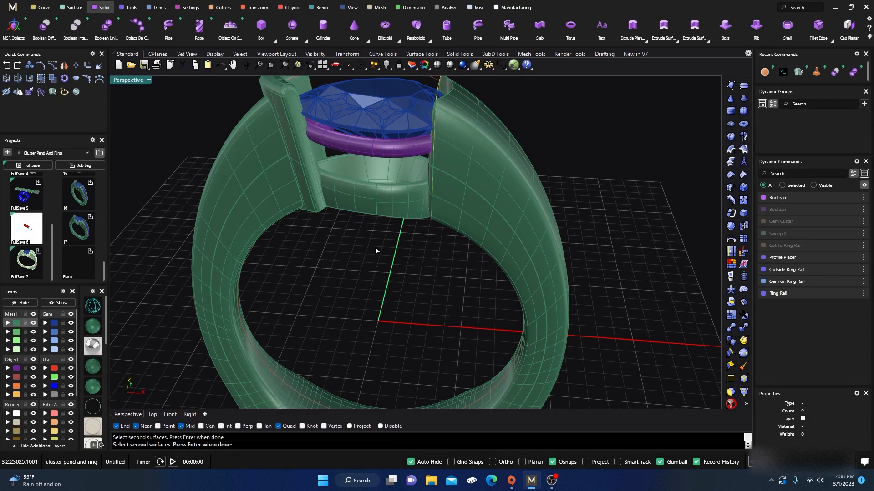
Step: Move the original head rail under the gem to the User 04 layer and hide that layer
click(377, 148)
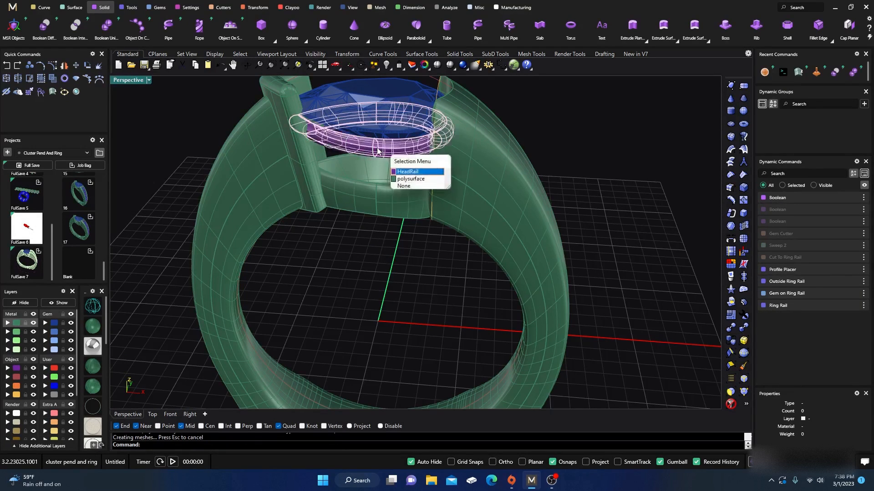
click(419, 176)
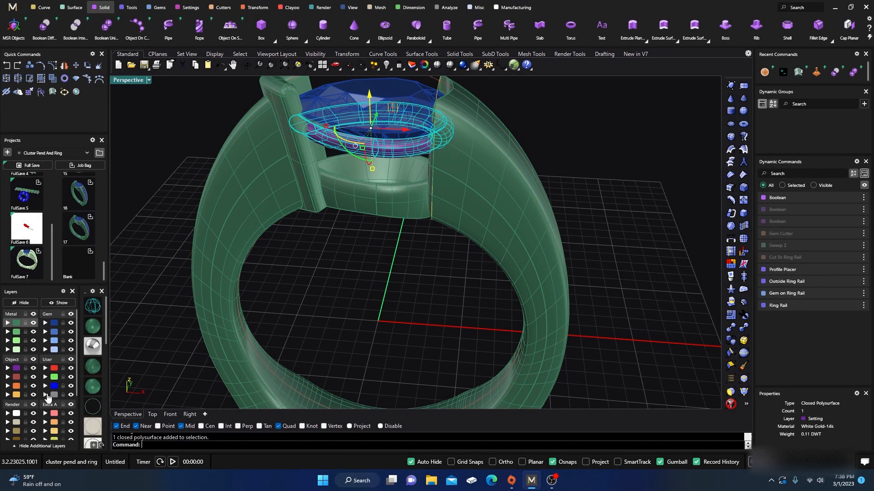
click(55, 394)
click(71, 395)
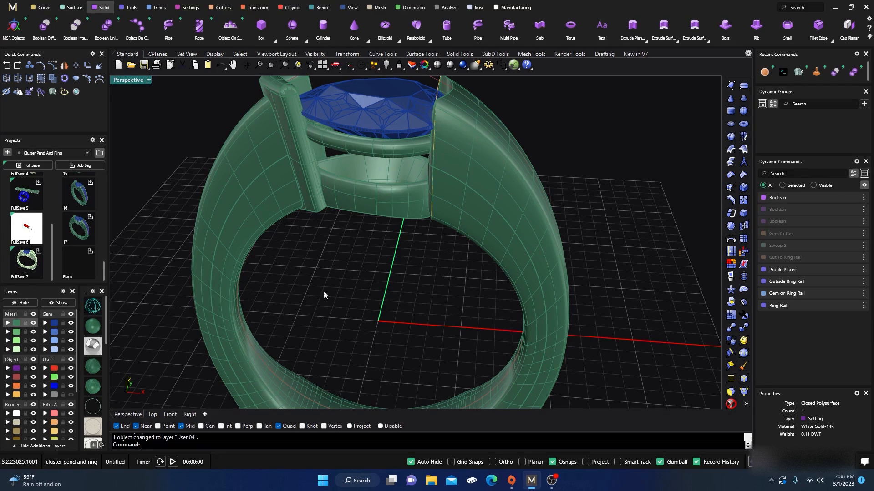
Step: Extract an isocurve along the centre of the shank's outer surface, with V at 0.5 and the angle at 90
scroll(364, 292, down, 6)
right_drag(366, 290, 306, 321)
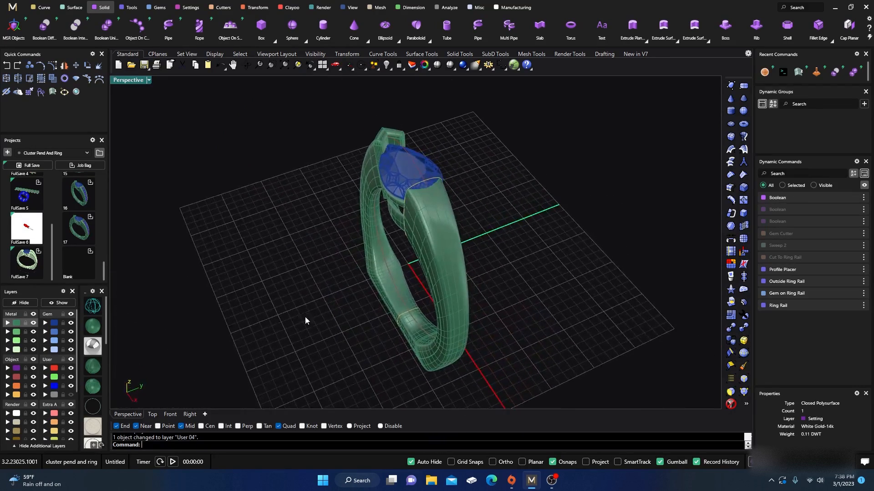
right_drag(437, 299, 394, 223)
right_drag(331, 302, 365, 278)
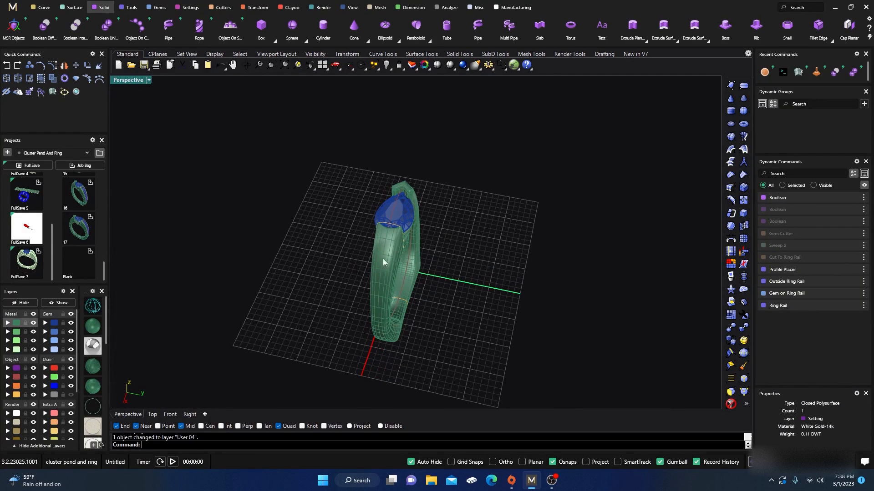
right_drag(425, 262, 478, 276)
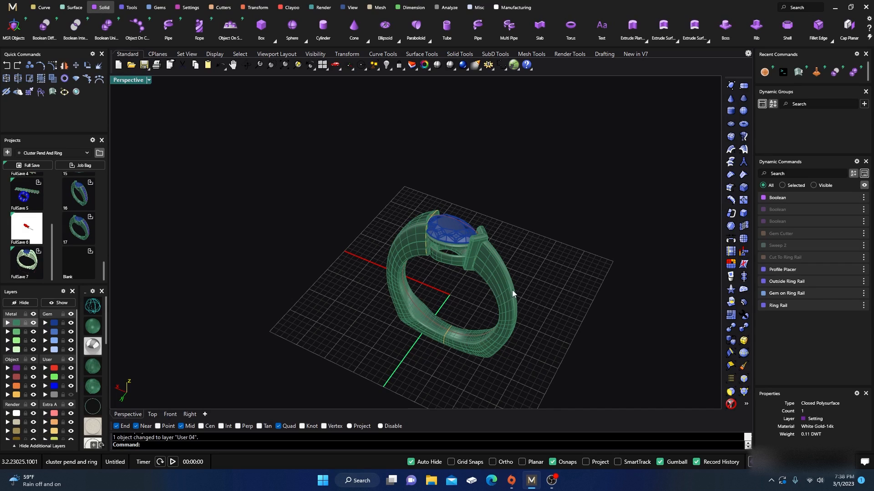
right_drag(413, 248, 381, 299)
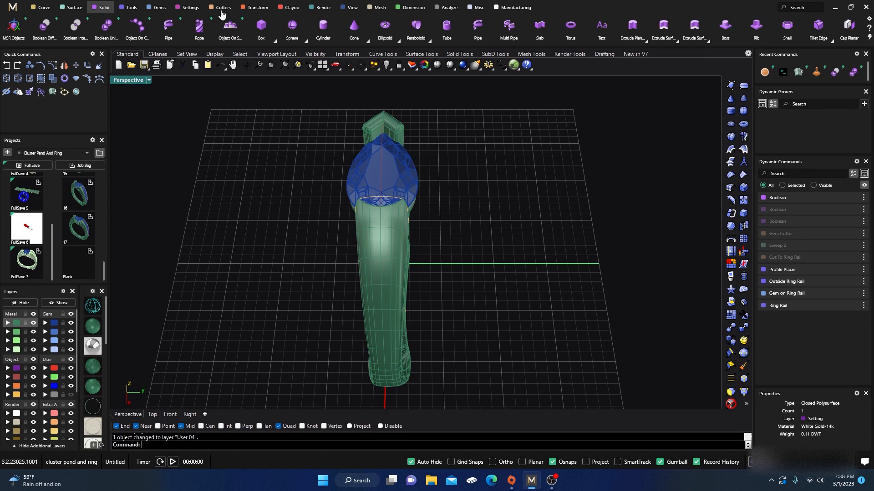
click(39, 9)
click(107, 32)
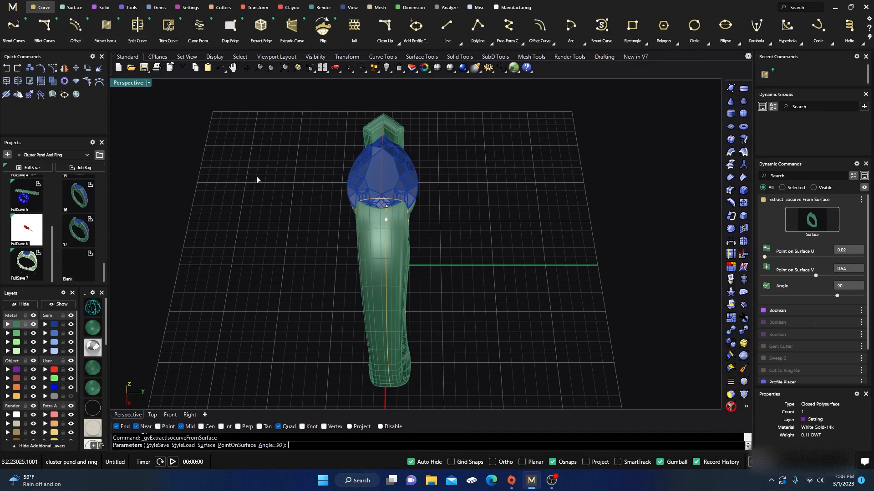
scroll(392, 255, up, 4)
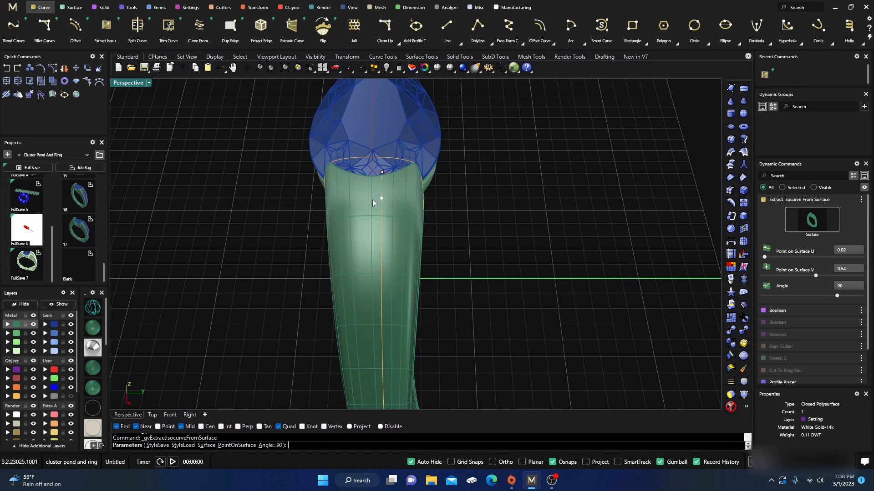
double_click(128, 83)
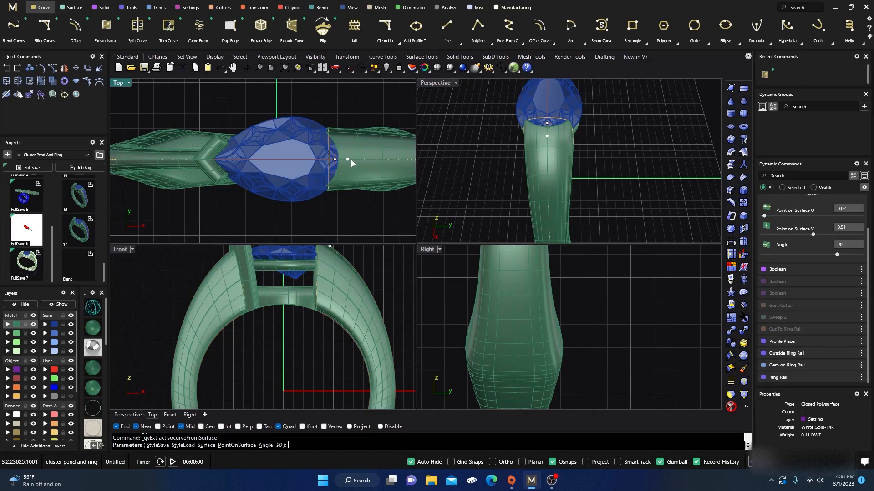
key(Return)
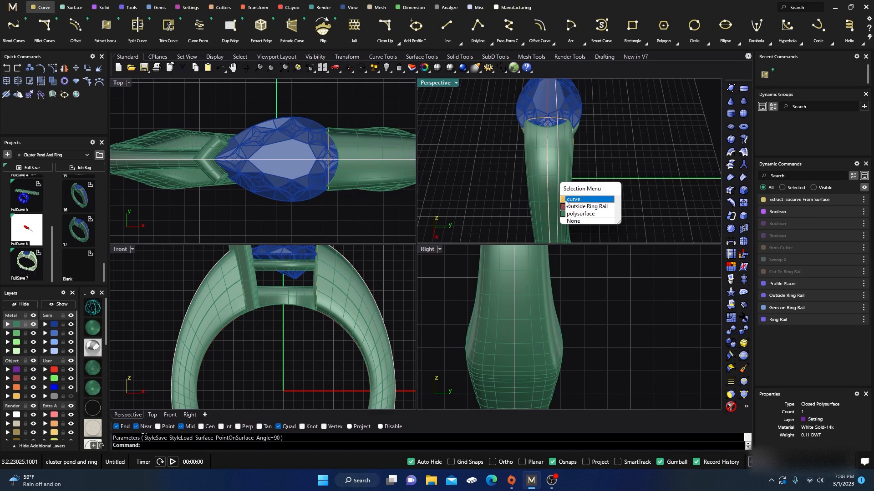
Step: Lay round diamonds along the extracted isocurve with Gem On Curve and set the end position to about 0.98, near the gem's rounded end
click(572, 199)
click(156, 9)
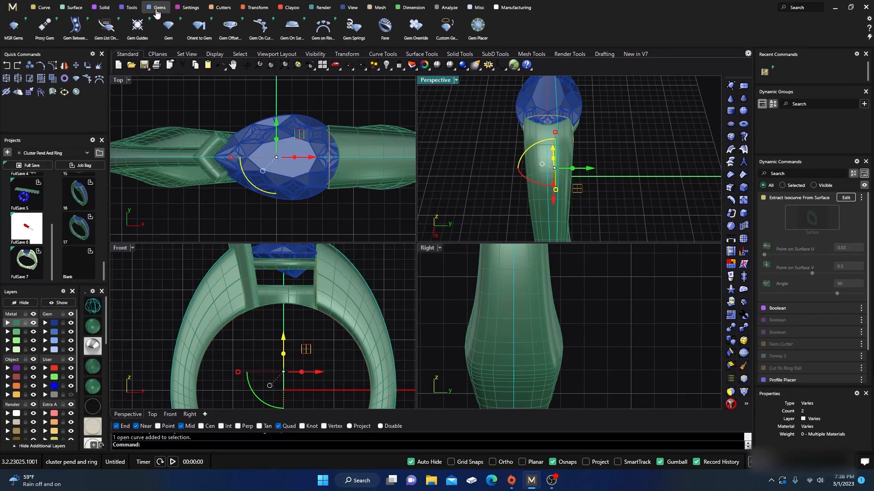
click(261, 25)
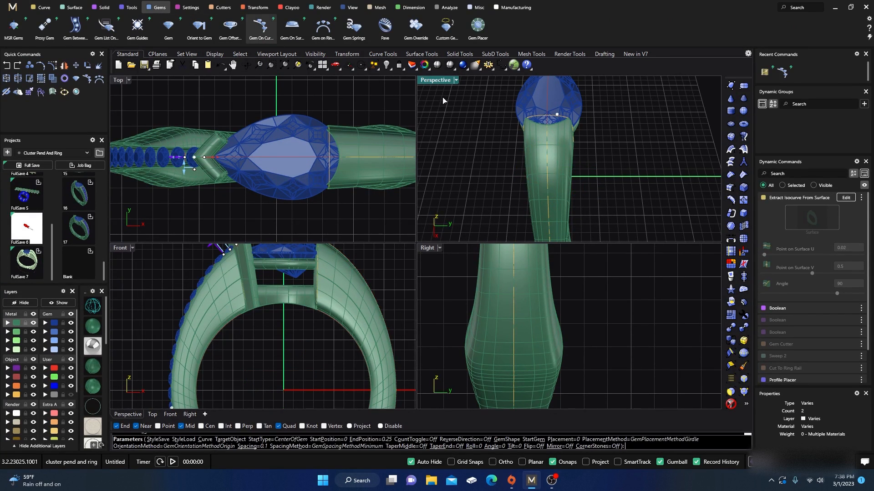
double_click(436, 83)
right_drag(367, 218, 439, 210)
scroll(439, 210, down, 5)
right_drag(369, 263, 409, 233)
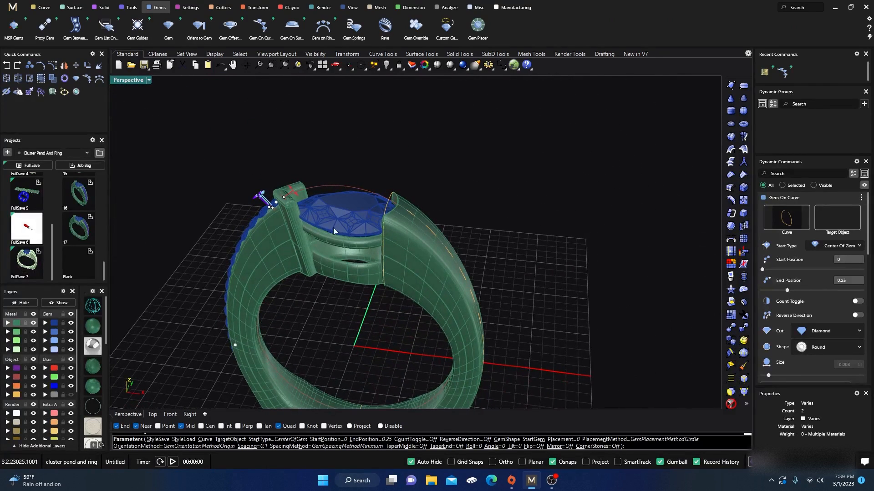
scroll(270, 262, down, 5)
right_drag(268, 278, 303, 288)
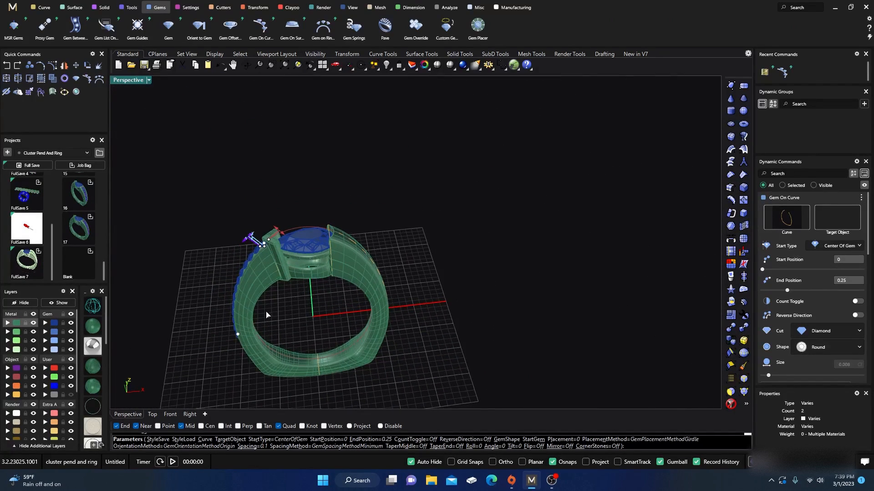
drag(240, 336, 338, 245)
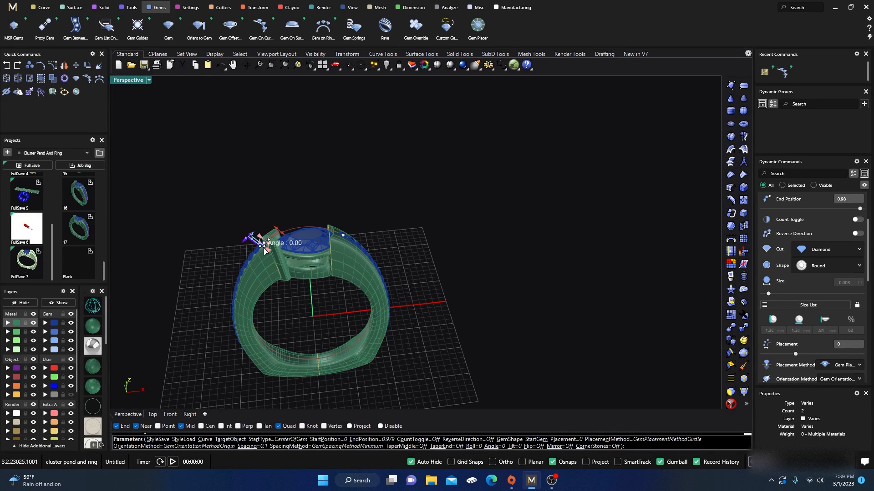
Step: Limit the gem row to the plain shoulder by setting the start position to 0.798 and the end position to 0.972
scroll(261, 248, up, 2)
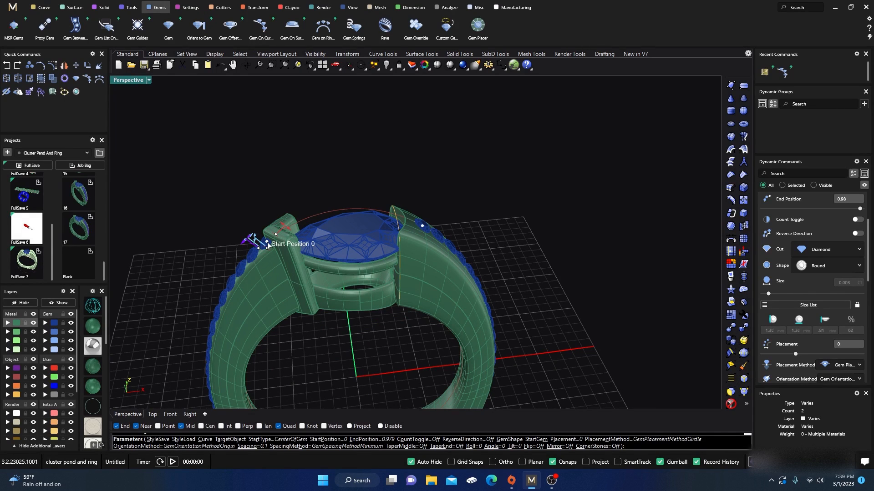
drag(268, 245, 521, 332)
right_drag(520, 331, 372, 312)
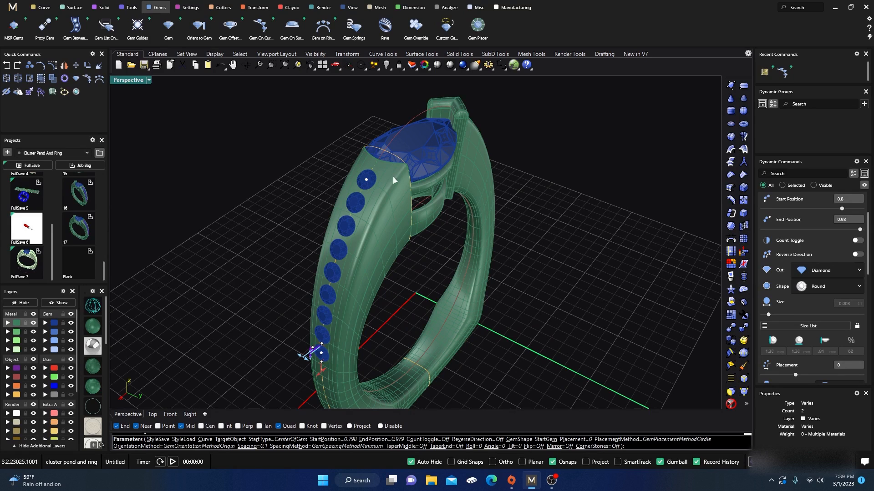
drag(367, 182, 364, 190)
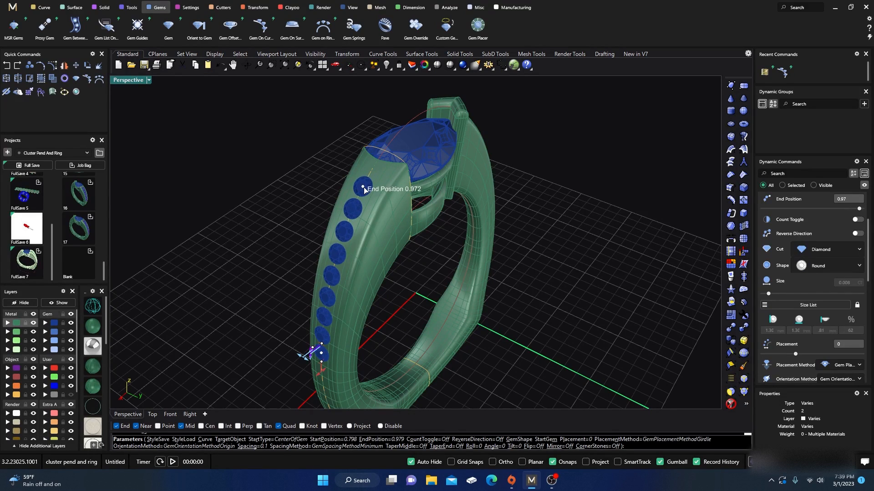
Step: Turn on end tapering for the row of shank gems
right_drag(383, 220, 460, 248)
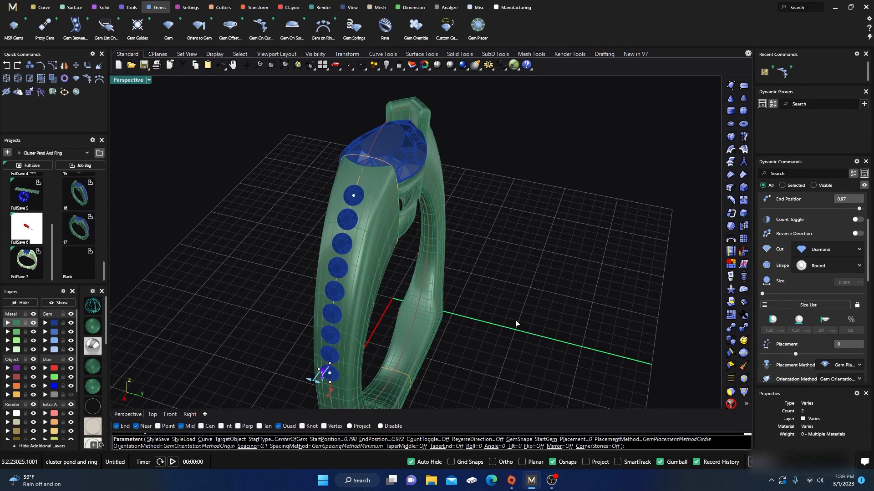
scroll(809, 256, up, 3)
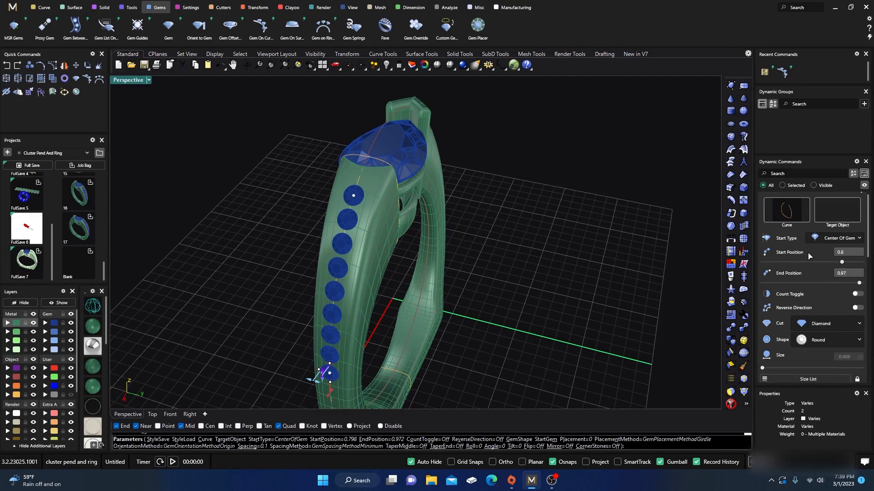
scroll(809, 256, down, 8)
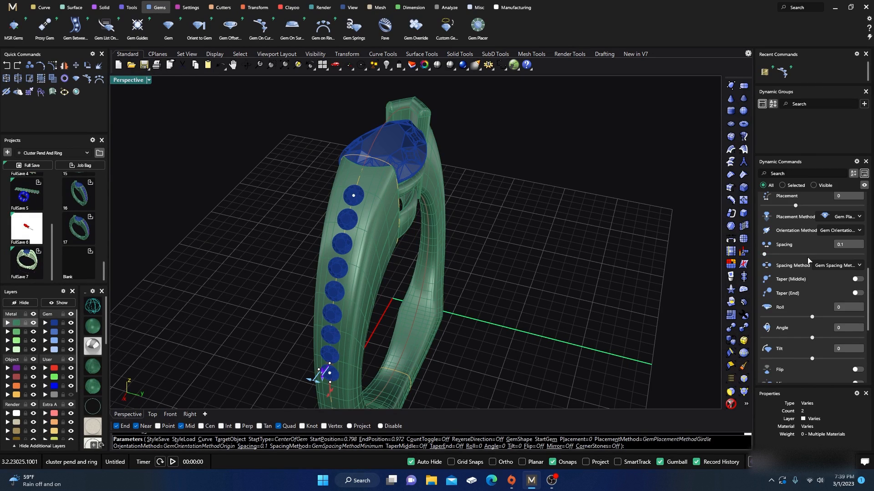
click(856, 293)
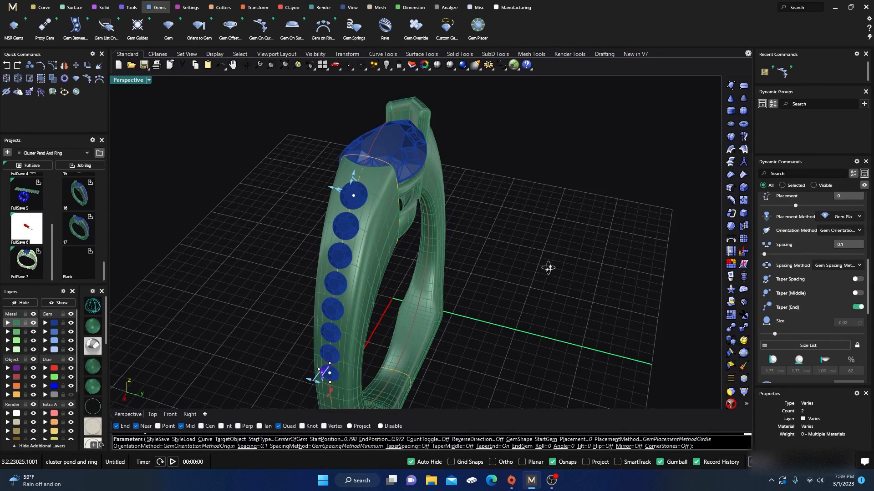
Step: Enlarge the end gem near the head to 2.00 mm and set the row's end position to 0.97
right_drag(549, 268, 477, 279)
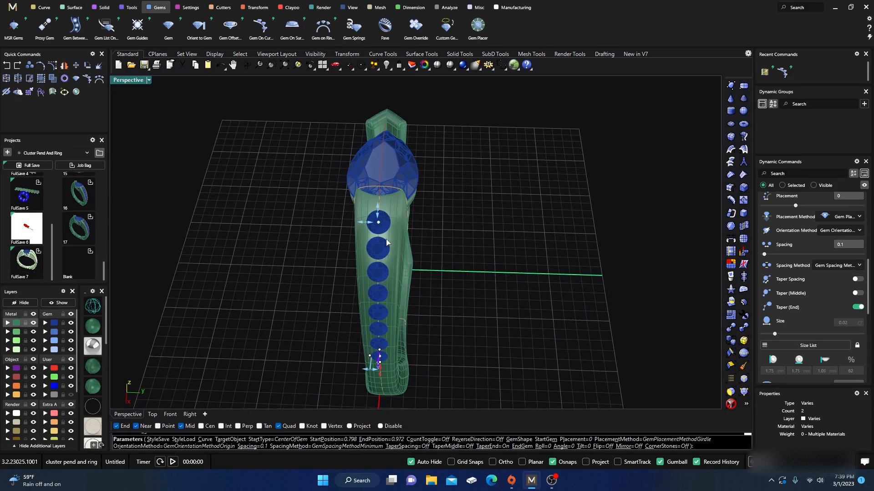
scroll(387, 242, up, 5)
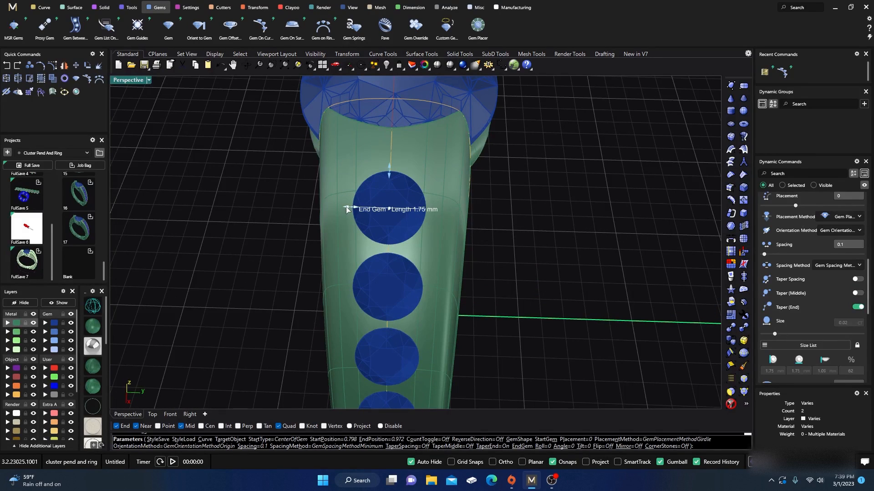
drag(347, 209, 342, 207)
drag(389, 168, 390, 171)
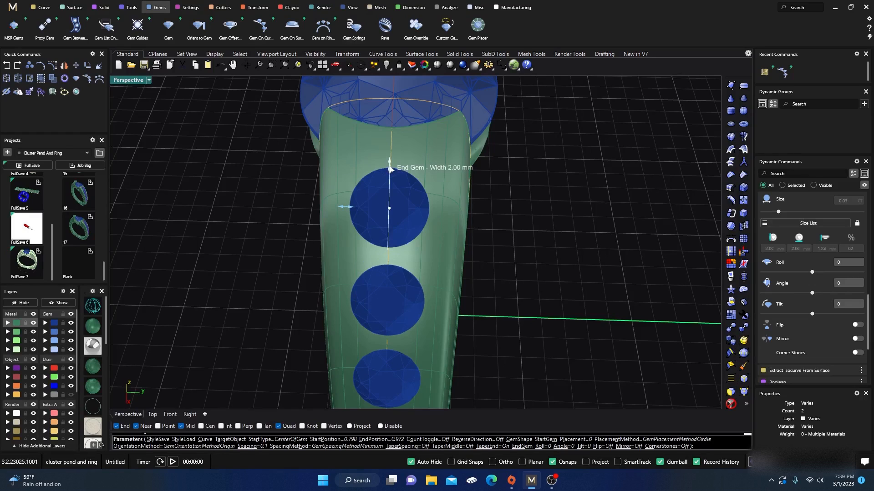
drag(390, 210, 389, 215)
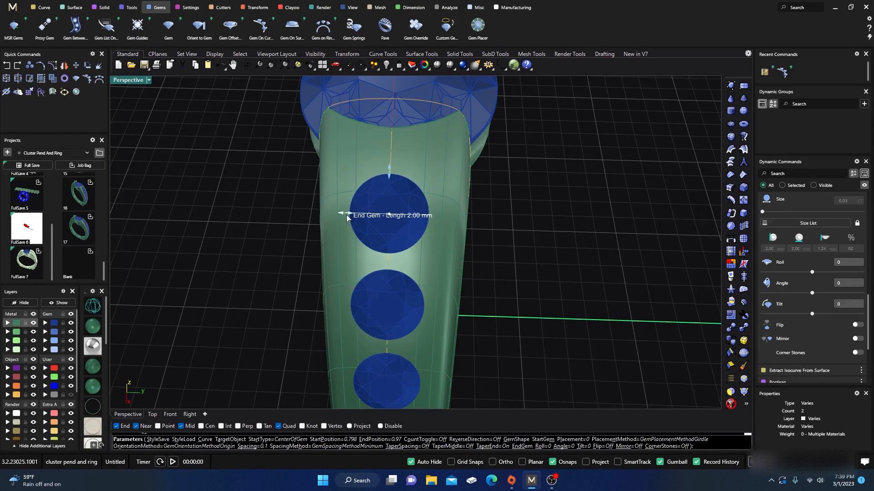
Step: Reduce the start gem at the lower end of the row to 1.20 mm
scroll(411, 165, down, 5)
right_drag(426, 273, 433, 231)
scroll(432, 231, down, 5)
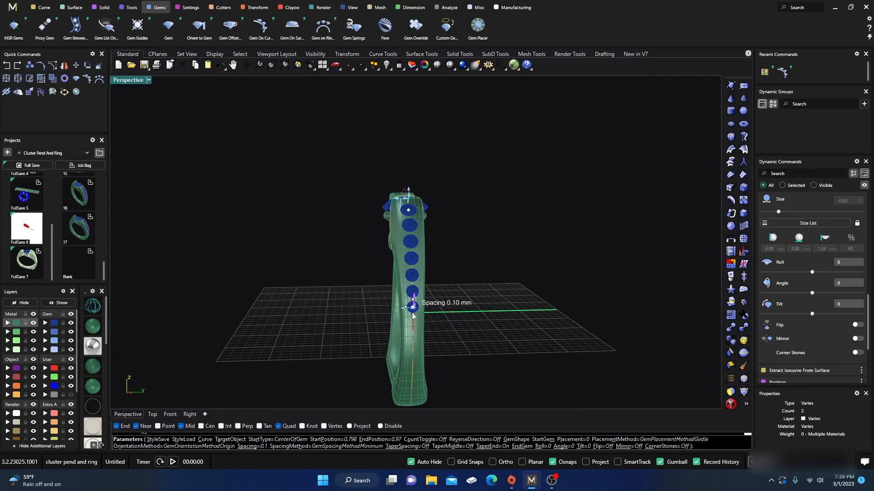
scroll(415, 306, up, 8)
right_drag(416, 308, 269, 301)
double_click(129, 81)
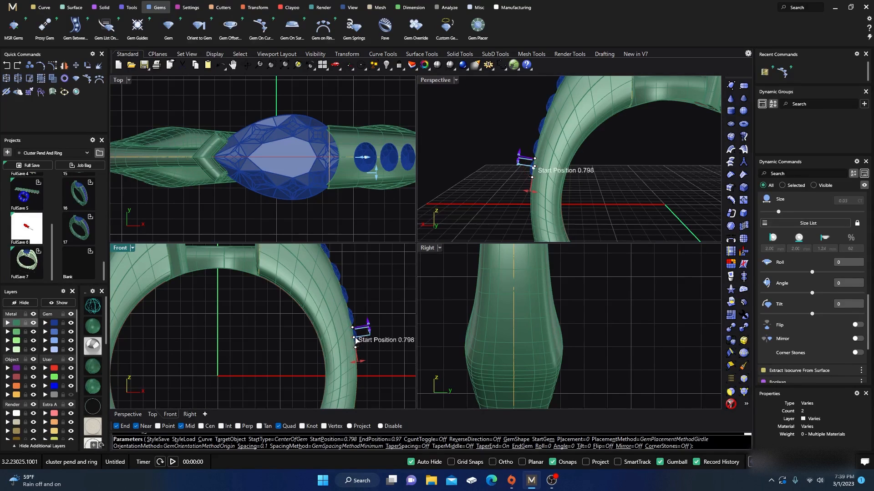
double_click(434, 82)
right_drag(381, 170, 488, 227)
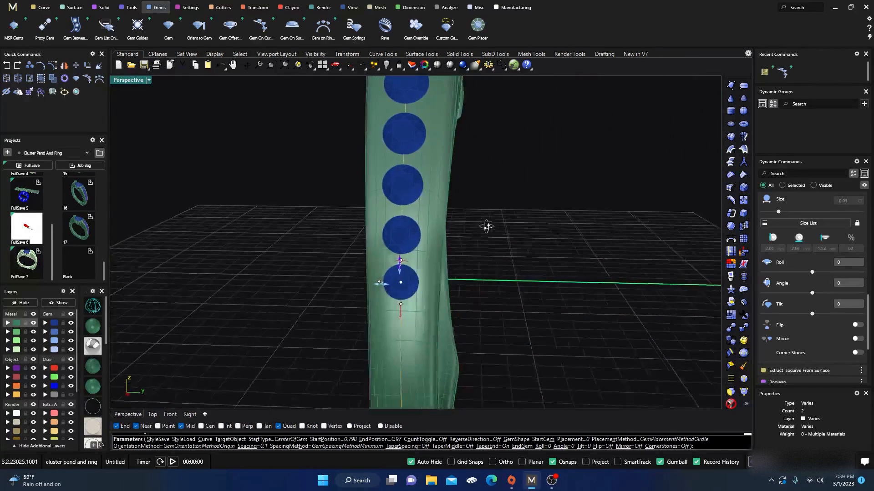
scroll(417, 291, up, 3)
scroll(416, 291, up, 2)
drag(349, 278, 352, 278)
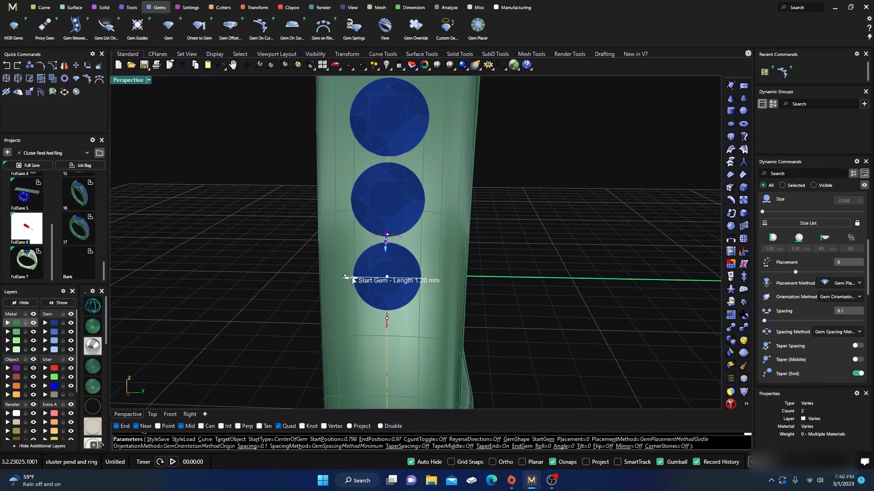
Step: Display the ring in wireframe and set the shank gems' placement method to Table
scroll(404, 275, down, 6)
right_drag(496, 263, 476, 307)
scroll(499, 299, down, 3)
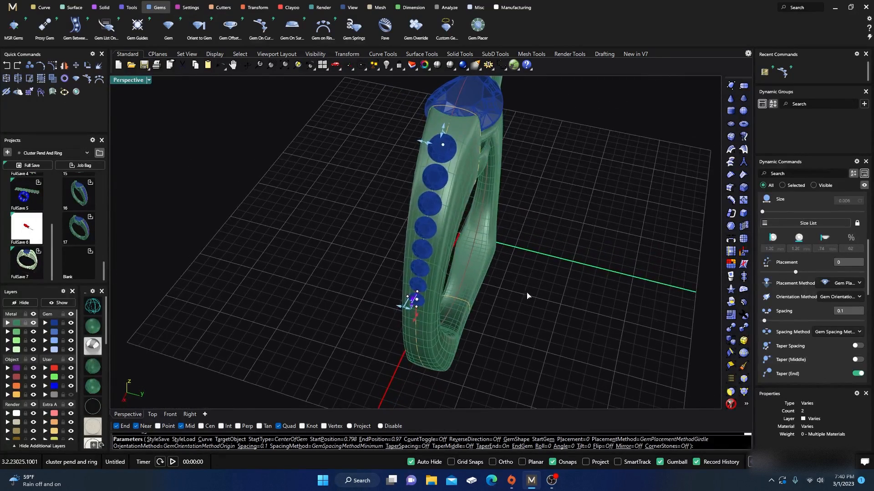
right_drag(528, 294, 478, 274)
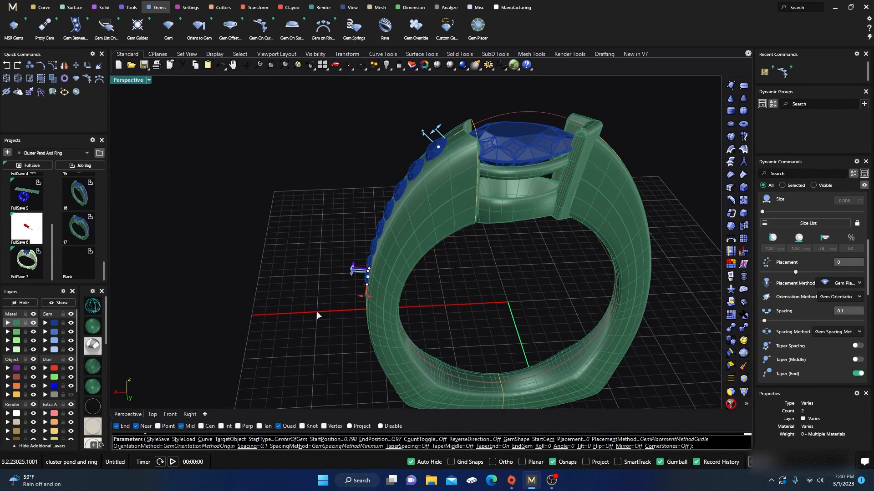
click(94, 308)
right_drag(318, 310, 652, 340)
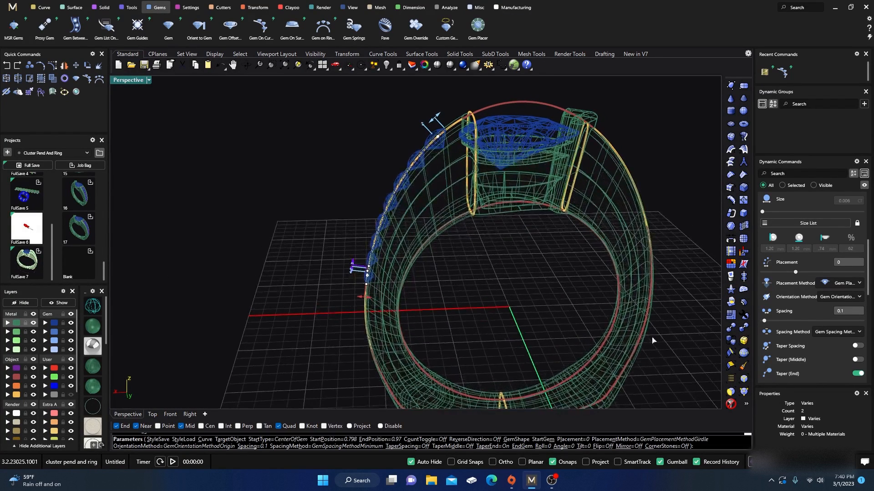
click(836, 286)
click(775, 328)
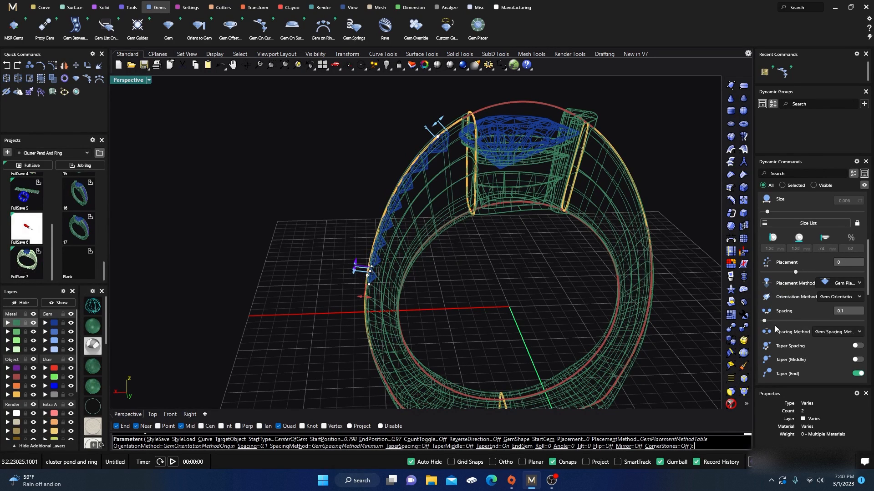
Step: Sink the gem row slightly below the shank surface with a placement of -0.10 mm, and check its depth near the head
scroll(346, 284, up, 5)
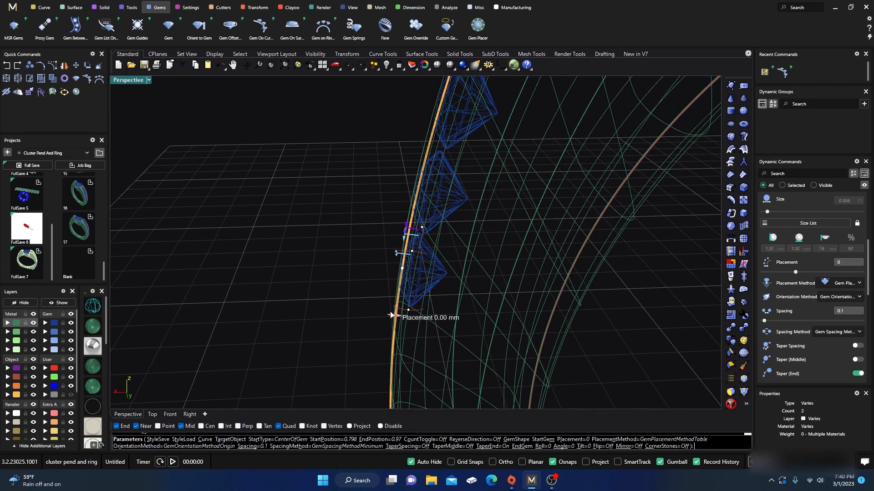
drag(393, 317, 400, 320)
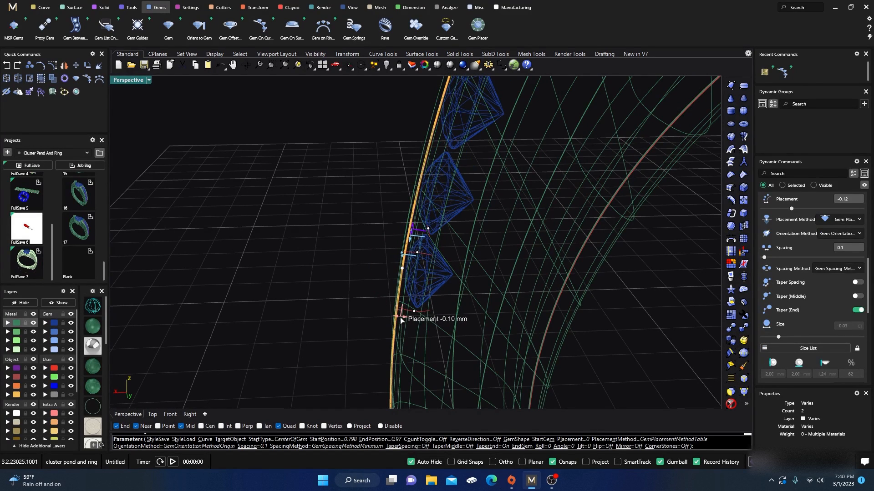
scroll(363, 306, down, 12)
right_drag(410, 301, 419, 326)
scroll(476, 182, up, 9)
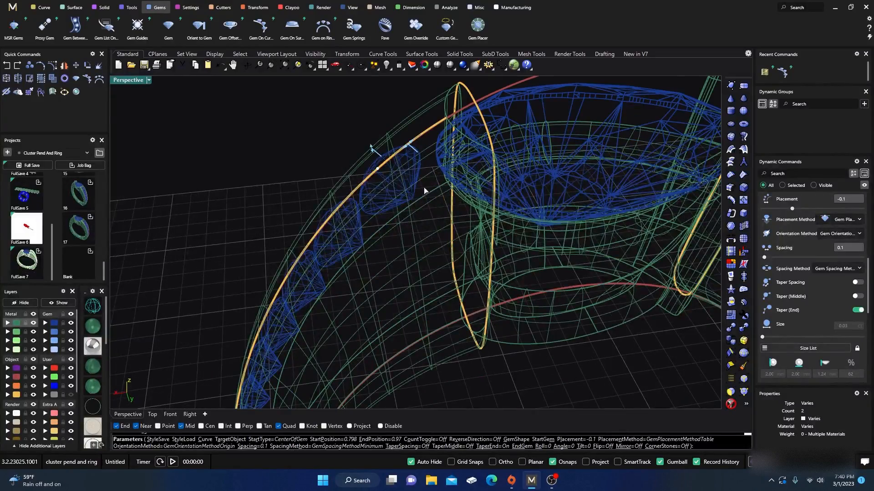
Step: Pull the gem row's end position near the head back slightly to 0.966
mouse_move(447, 195)
right_down()
mouse_move(469, 214)
mouse_move(454, 199)
right_up()
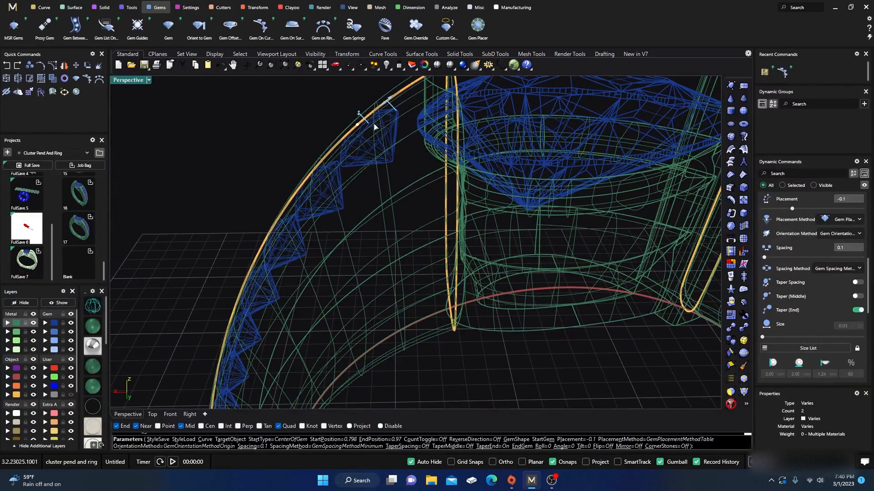
mouse_move(356, 130)
mouse_down()
mouse_move(354, 123)
mouse_move(353, 130)
mouse_up()
scroll(398, 150, down, 3)
scroll(398, 150, down, 3)
right_drag(398, 150, 546, 191)
scroll(468, 163, up, 5)
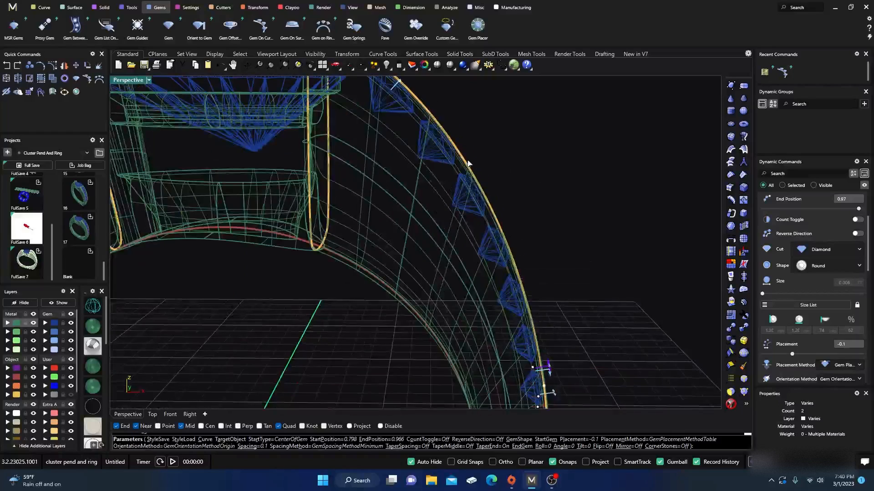
Step: Sink the shank gem row deeper with a placement of -0.17 mm and finish the Gem On Curve command
scroll(469, 164, down, 4)
scroll(514, 314, up, 5)
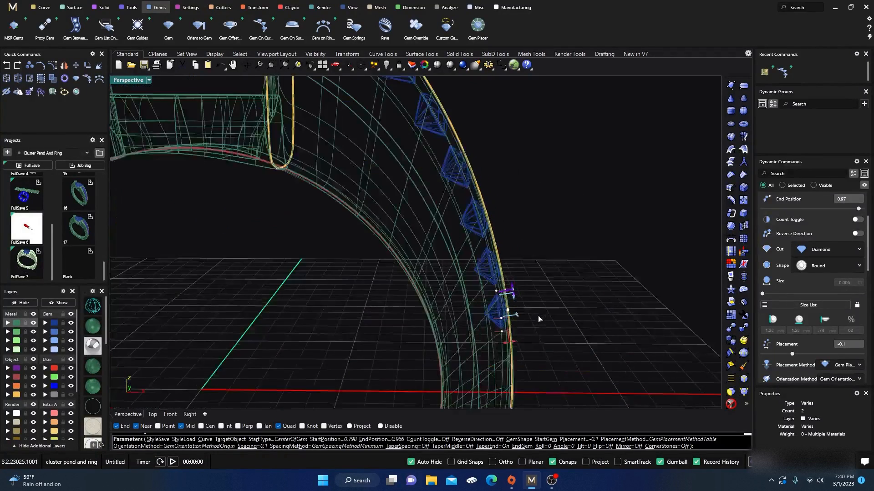
mouse_move(484, 320)
mouse_move(486, 354)
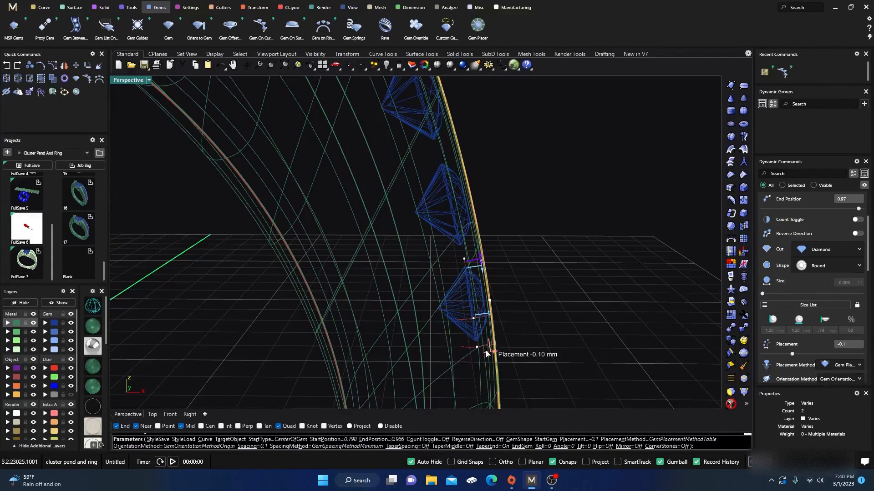
drag(486, 354, 486, 353)
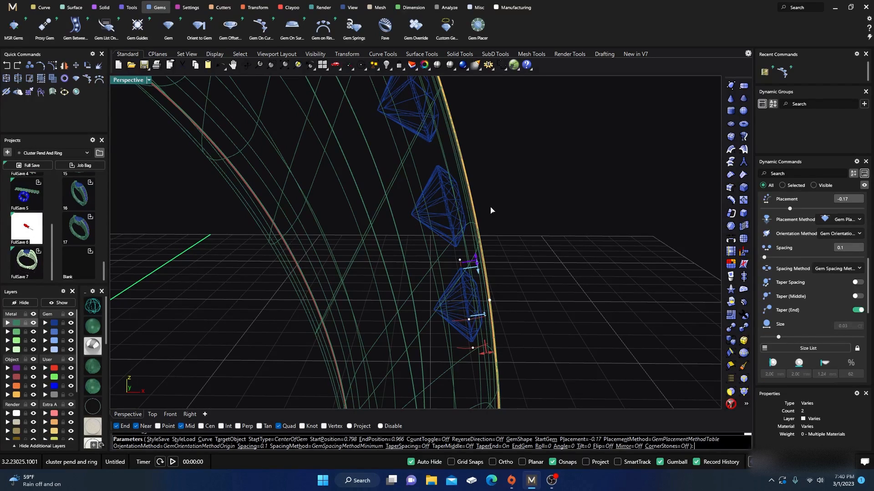
scroll(558, 220, down, 3)
right_drag(559, 220, 424, 250)
key(Return)
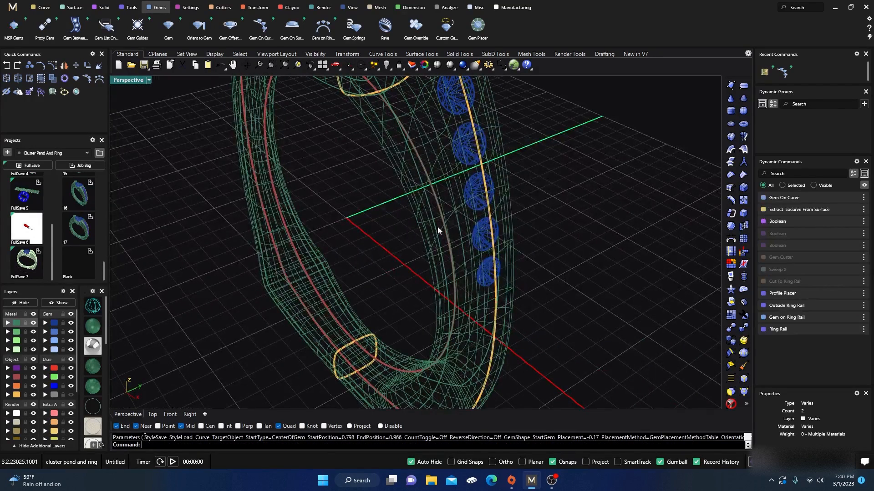
Step: Create a channel cutter along the shank gem row with its end type set to Flat
click(474, 185)
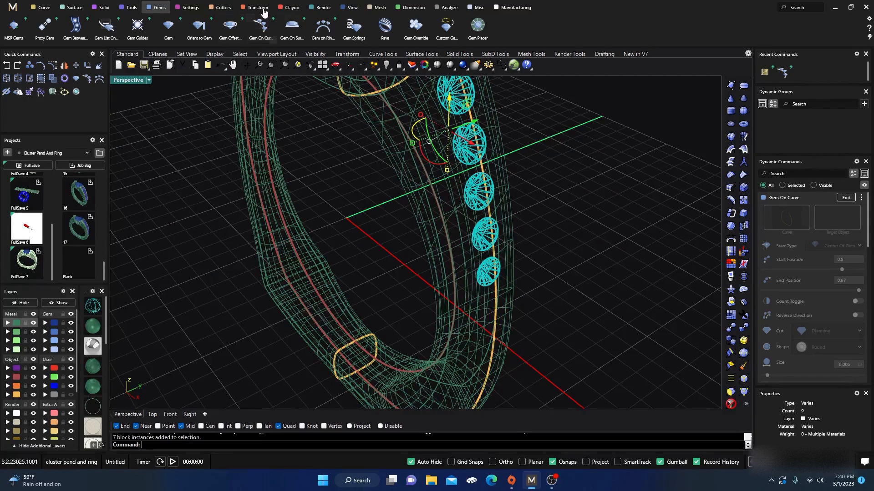
click(216, 10)
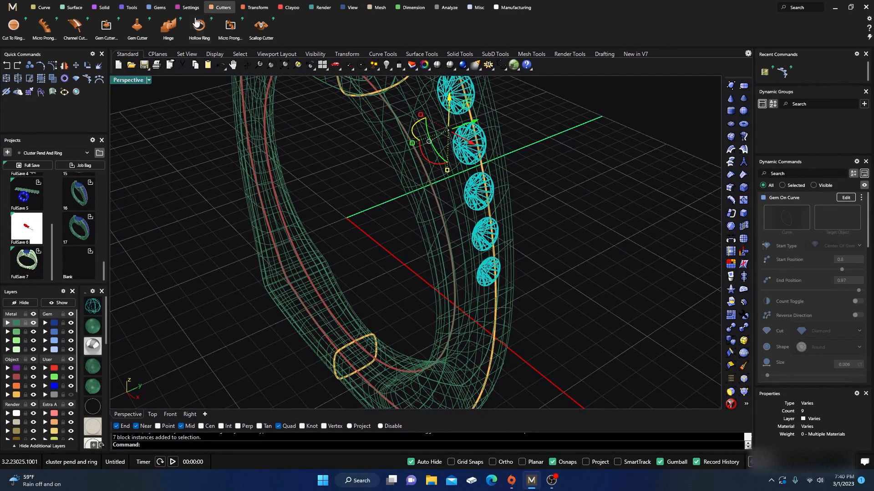
click(74, 27)
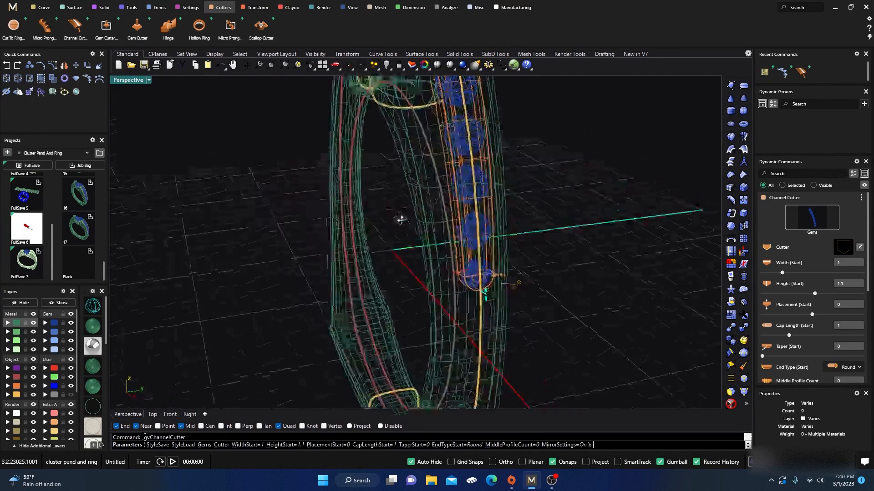
click(847, 367)
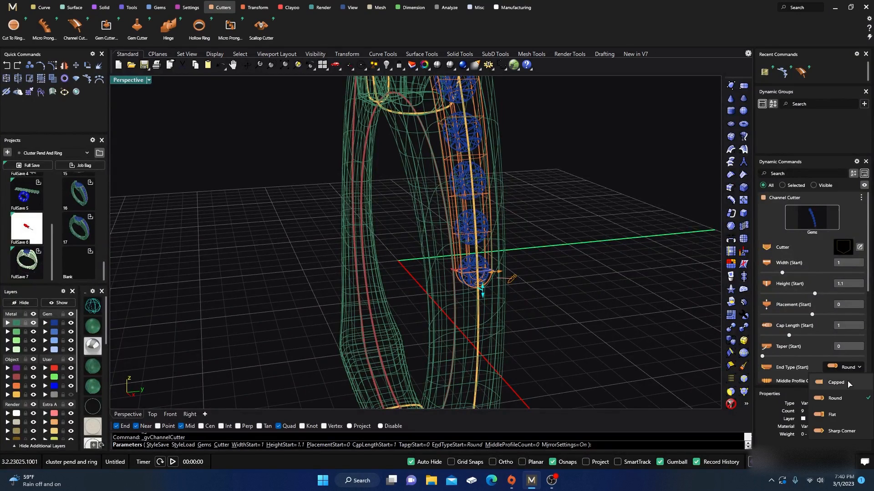
click(840, 415)
Step: Lengthen the channel cutter's start cap to 1.65, check its fit along the shank, and accept the cutter
scroll(440, 293, up, 3)
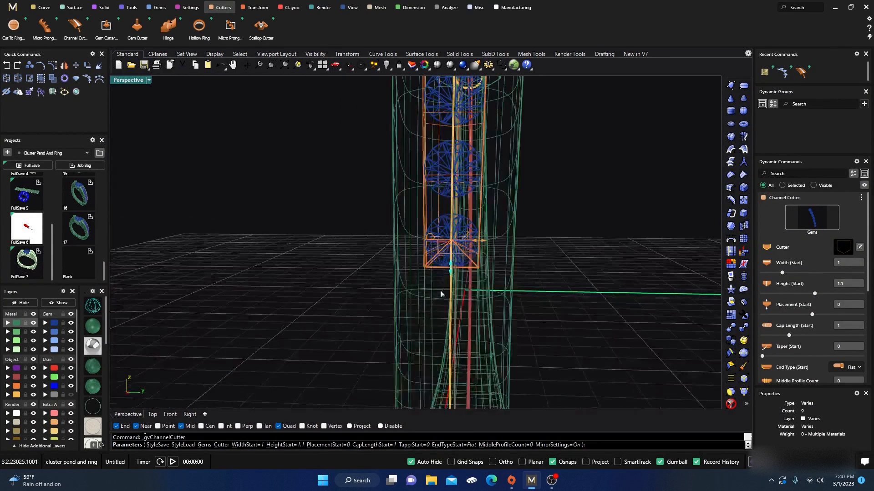
drag(451, 272, 456, 288)
scroll(459, 281, down, 5)
right_drag(460, 274, 432, 105)
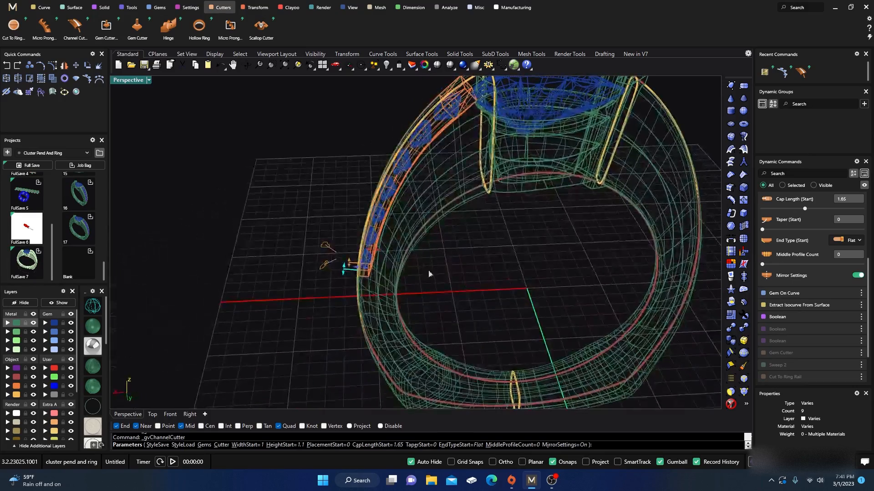
scroll(488, 156, up, 6)
scroll(490, 205, down, 6)
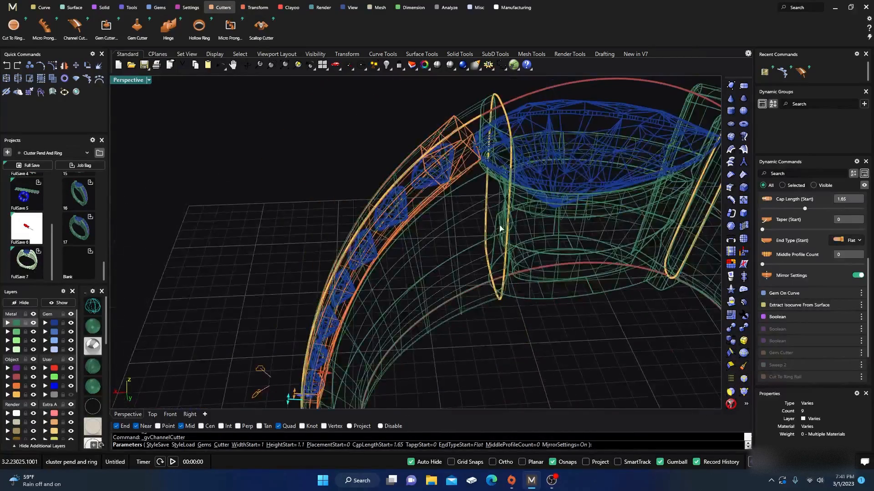
right_drag(499, 224, 453, 230)
scroll(475, 114, up, 4)
scroll(473, 135, down, 4)
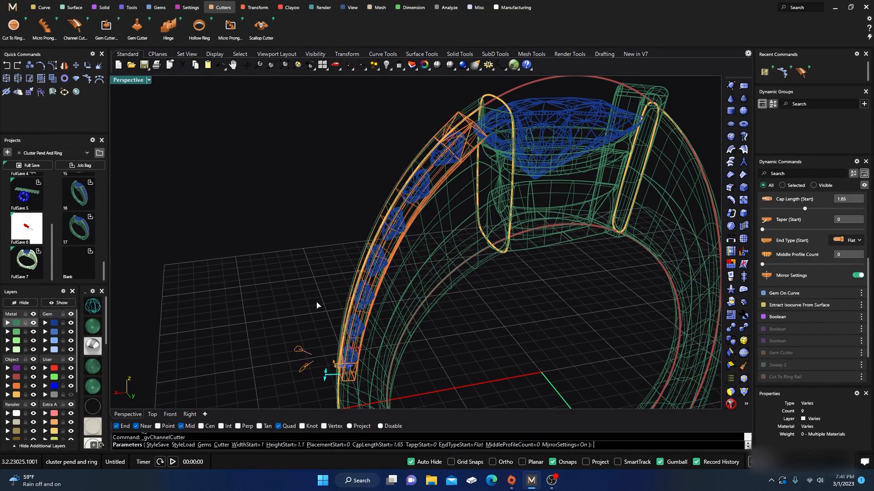
right_drag(318, 304, 401, 261)
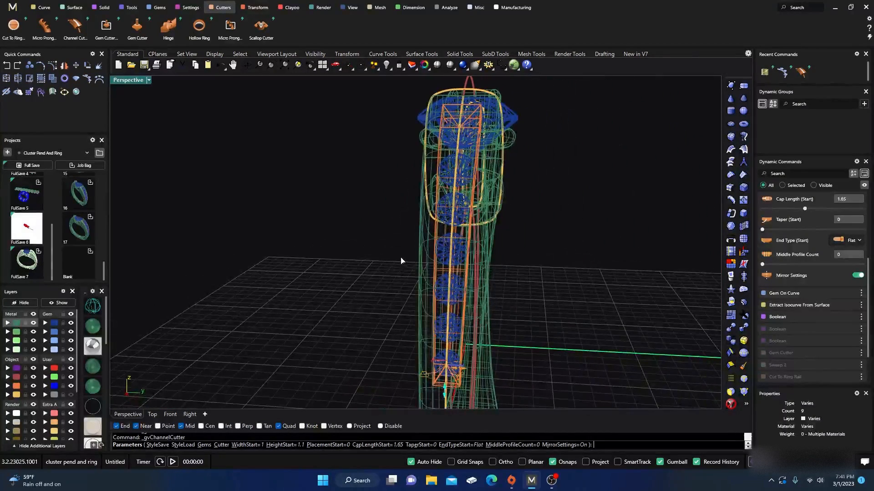
right_click(401, 292)
Step: Edit the shank gem row so it ends at position 0.957 and starts at 0.792
click(435, 334)
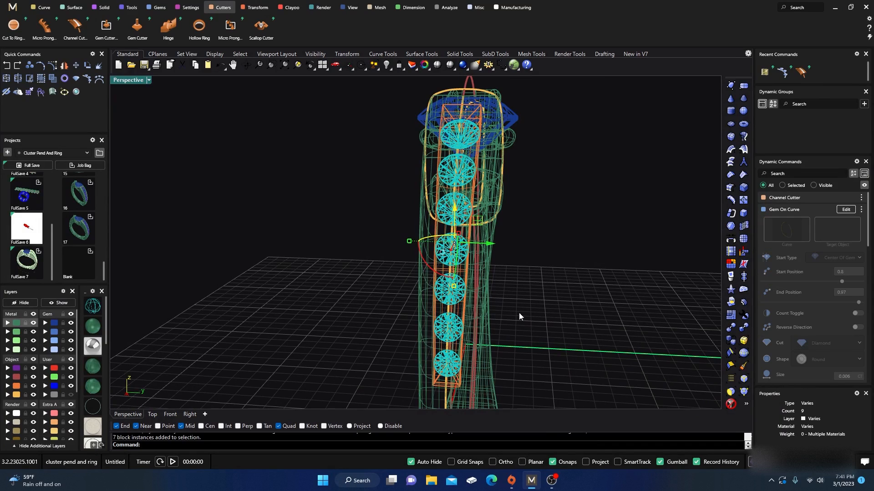
click(837, 209)
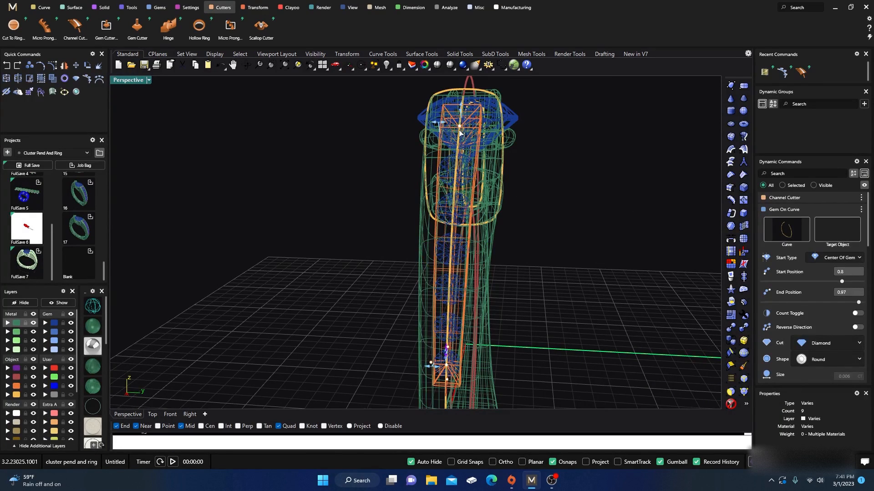
drag(459, 130, 461, 139)
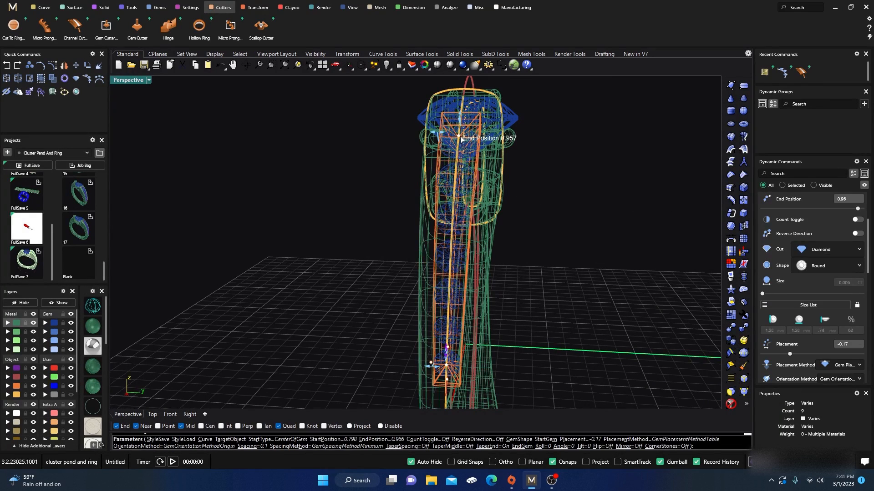
right_drag(544, 207, 519, 287)
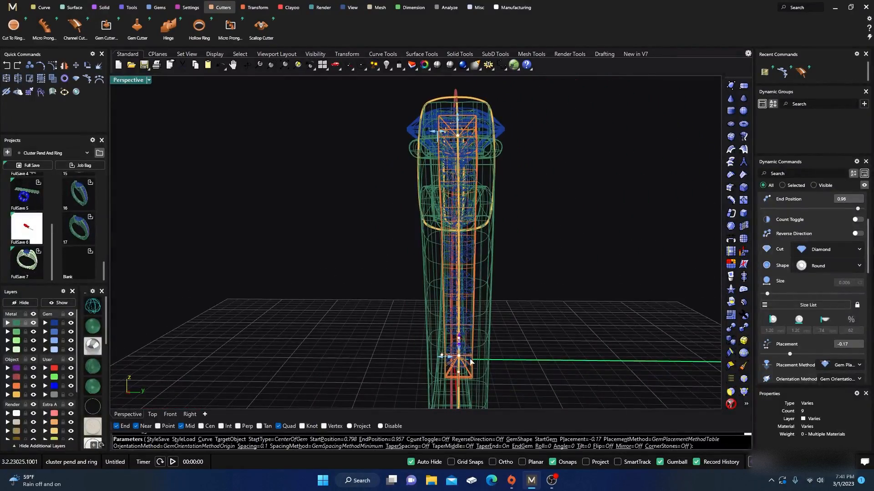
drag(459, 357, 459, 366)
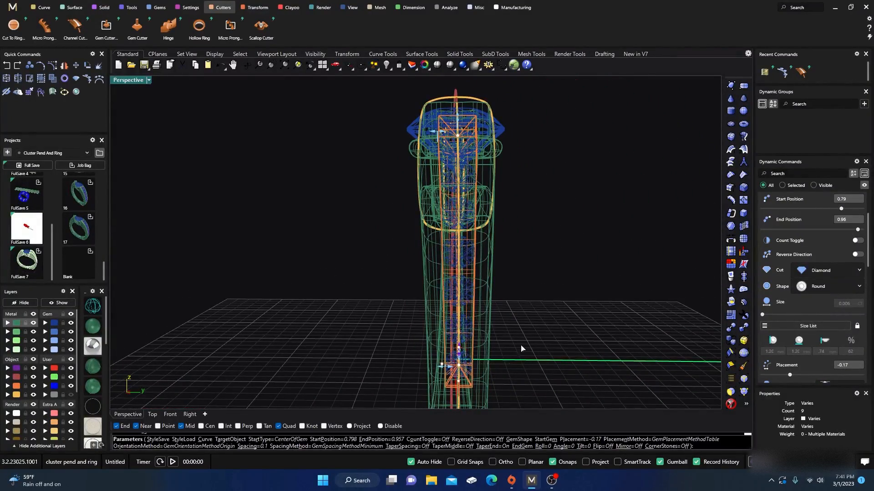
right_drag(521, 349, 395, 348)
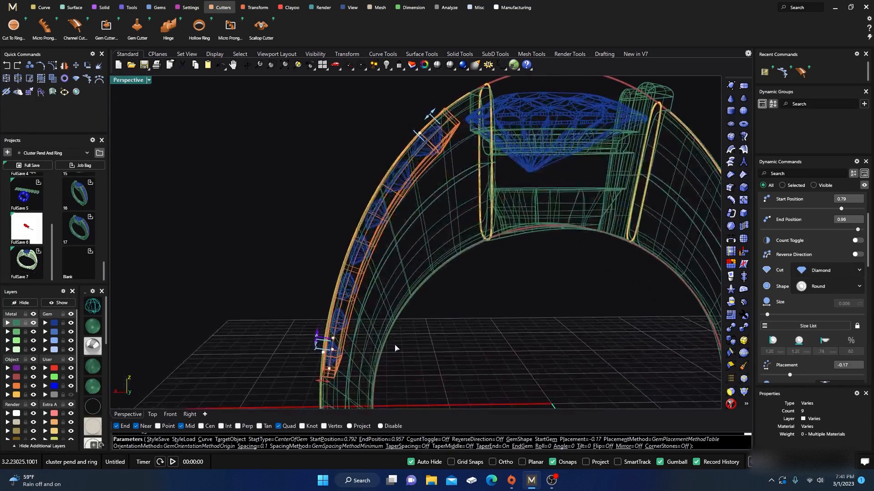
scroll(796, 293, up, 3)
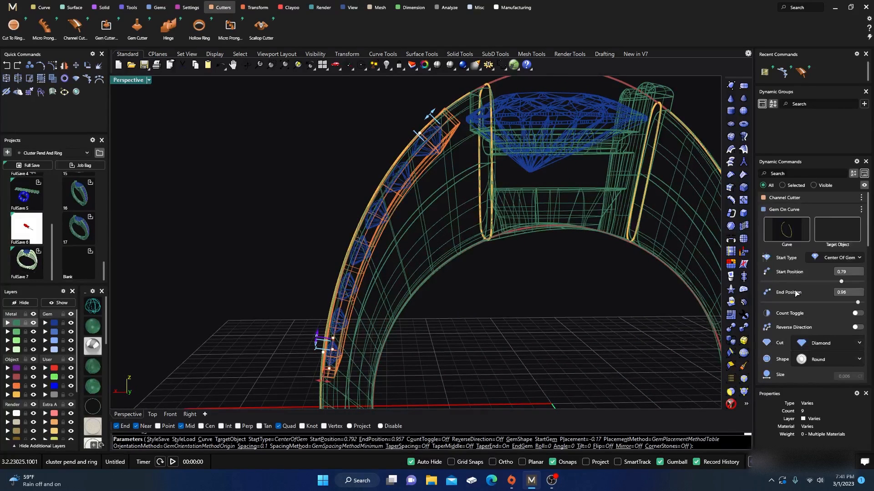
key(Return)
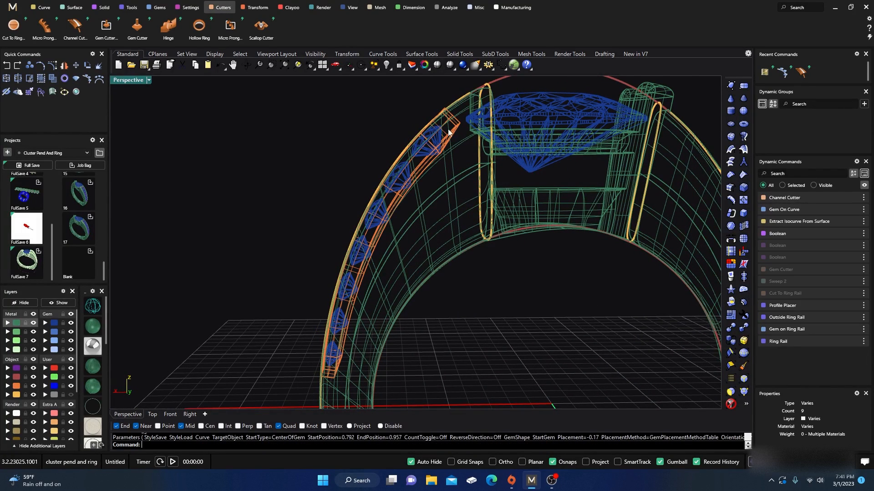
Step: Edit the channel cutter and replace its profile with the library shape Angle (1)
click(448, 118)
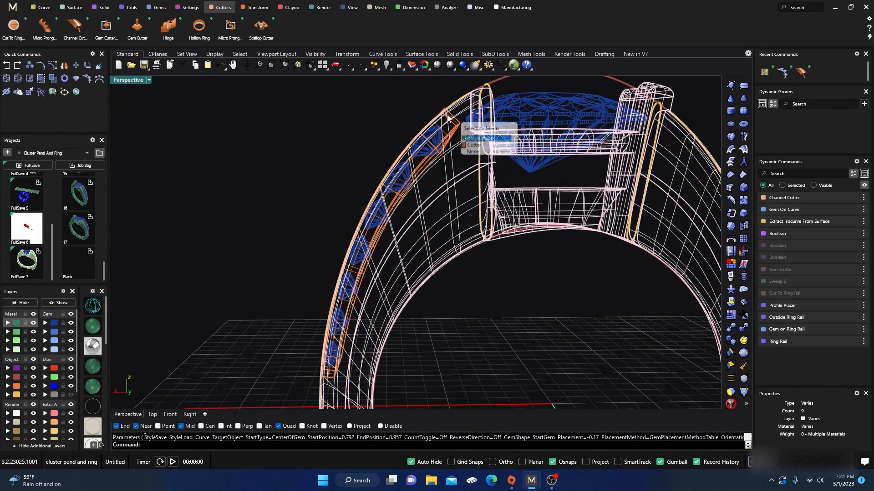
click(479, 139)
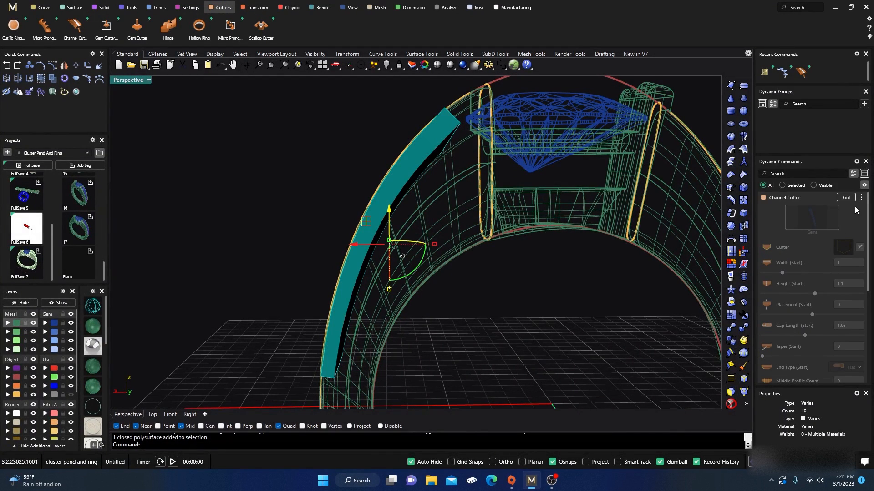
click(845, 199)
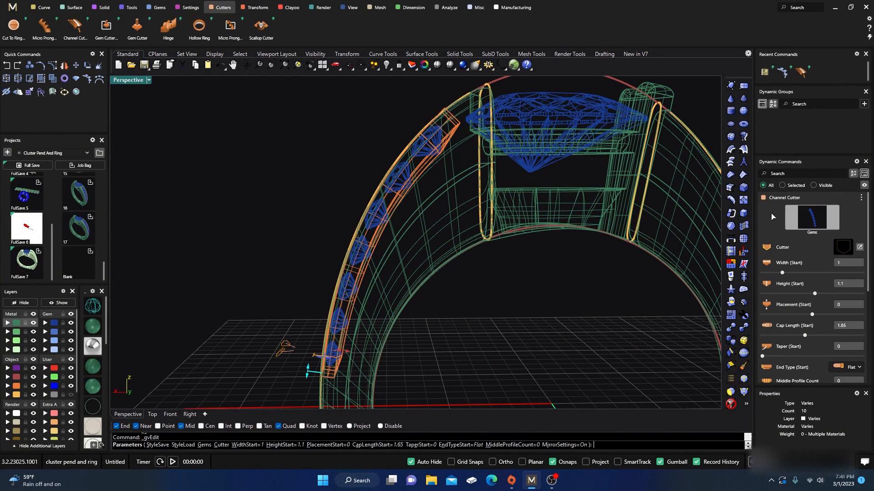
click(843, 247)
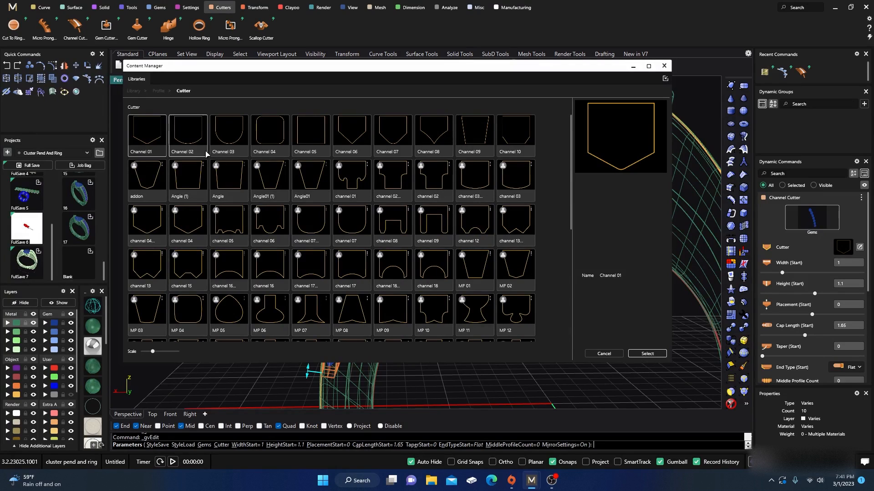
click(190, 178)
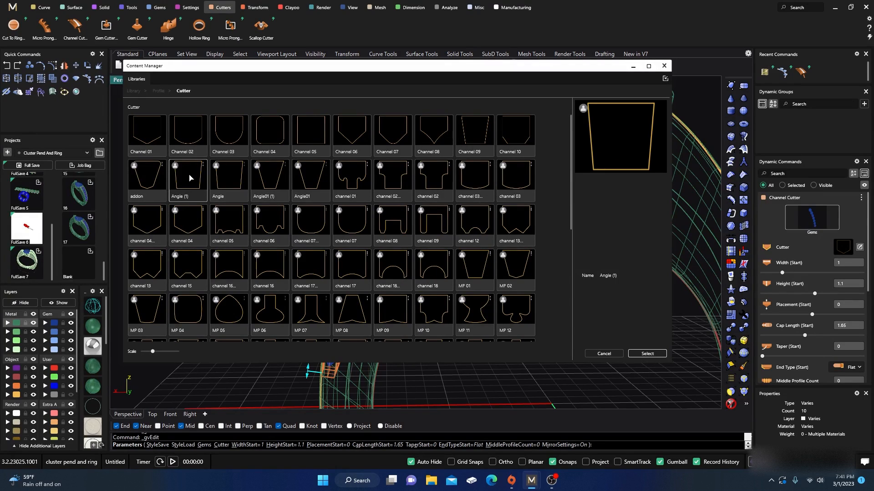
click(647, 353)
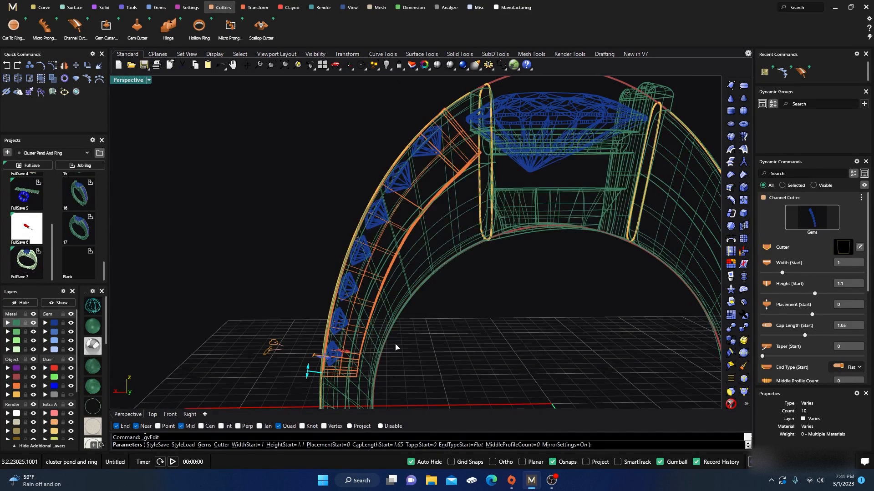
Step: Raise the channel cutter to a start placement of 1 and reduce its start height to 0.45
scroll(396, 348, up, 5)
drag(347, 327, 299, 333)
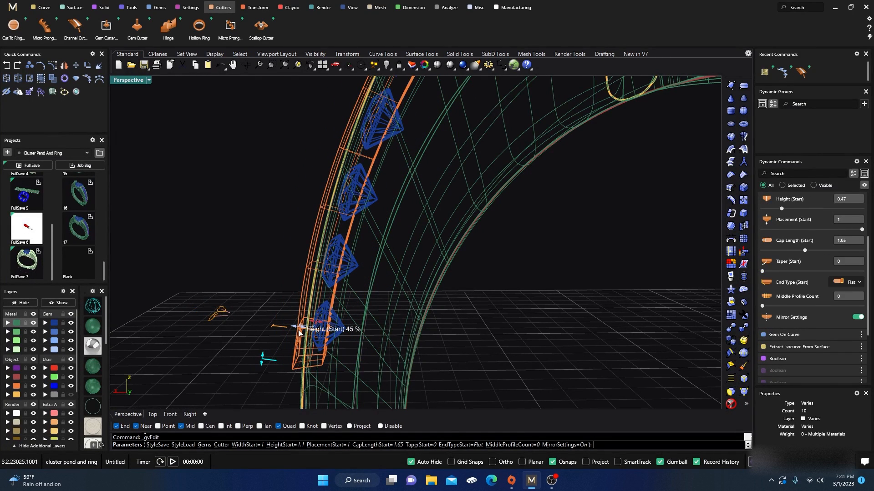
right_drag(301, 329, 421, 305)
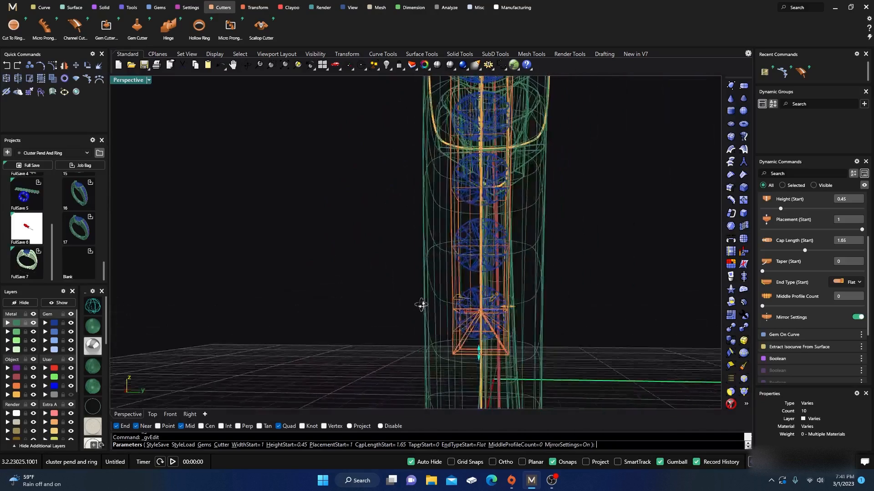
Step: Widen the channel cutter's start to 1.27 and check its fit around the lowest gems of the row
scroll(457, 339, up, 3)
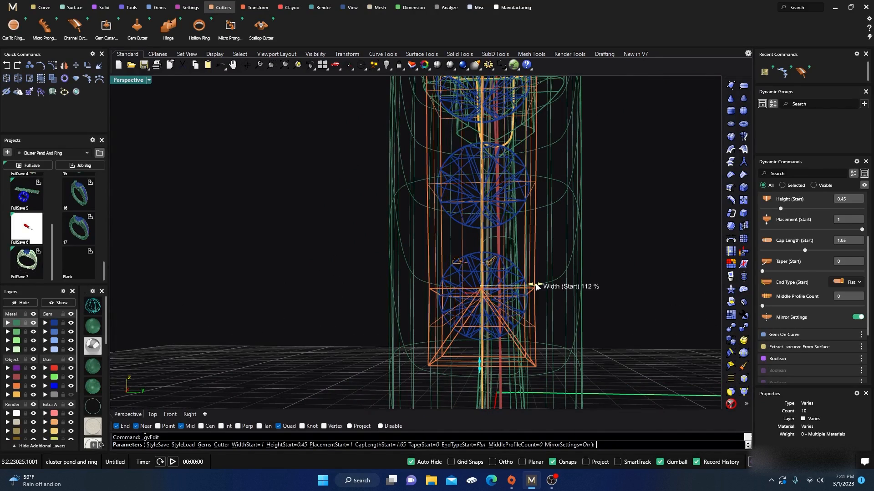
drag(537, 286, 552, 288)
scroll(512, 291, down, 4)
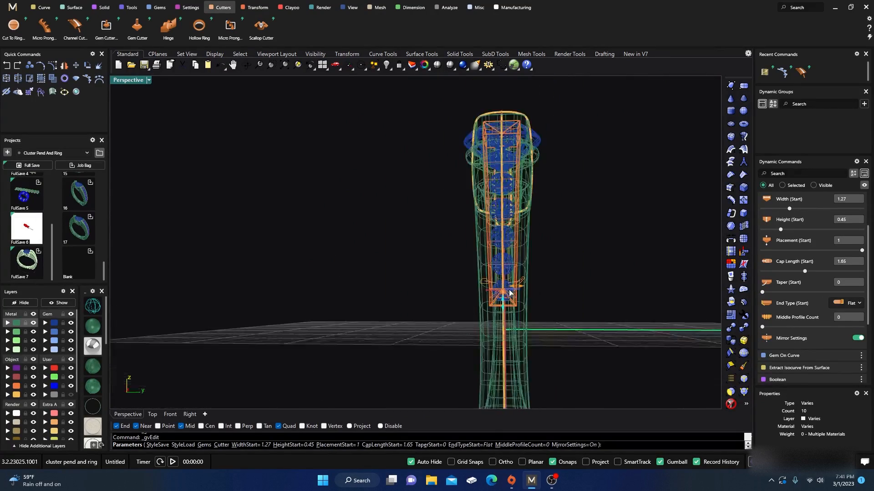
right_drag(510, 293, 430, 308)
scroll(376, 335, up, 3)
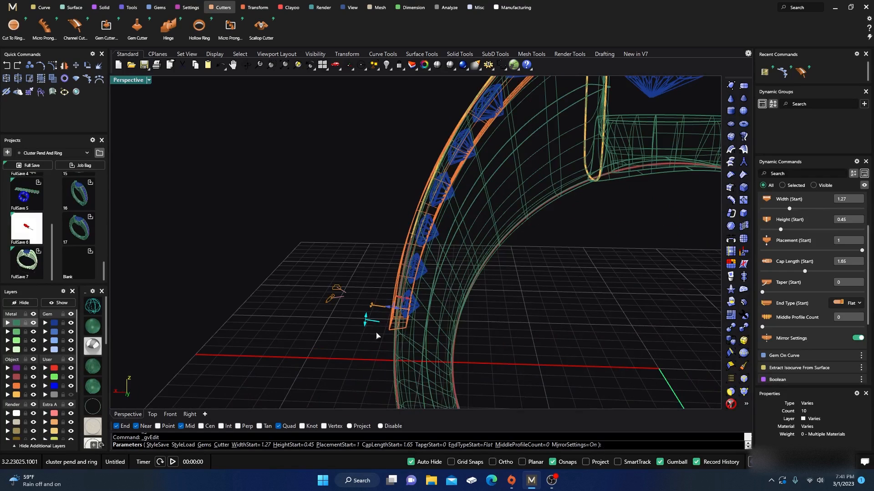
scroll(383, 339, up, 5)
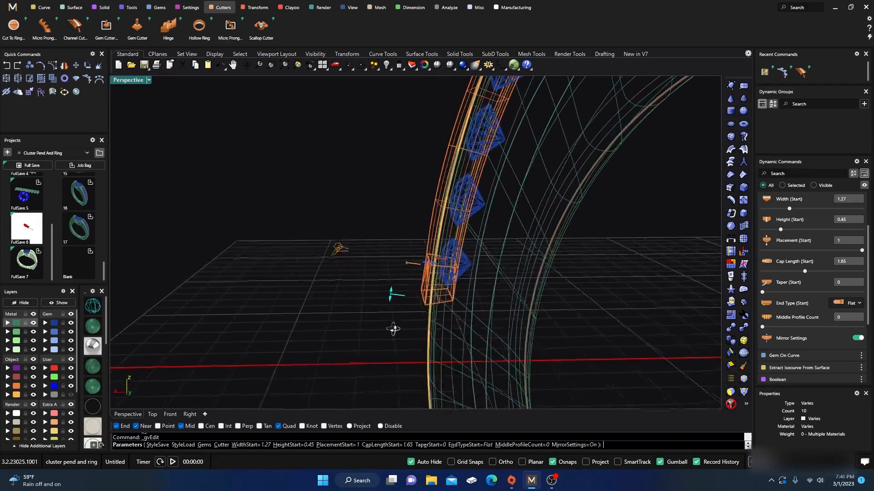
Step: Extend the channel cutter's start cap length to 1.94 mm and check its coverage along the gem row
drag(399, 291, 402, 286)
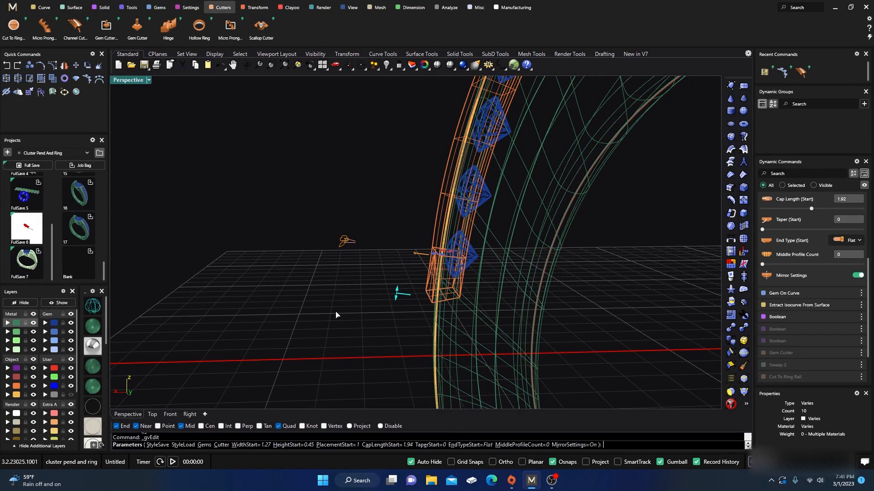
scroll(296, 333, down, 5)
right_drag(403, 337, 402, 341)
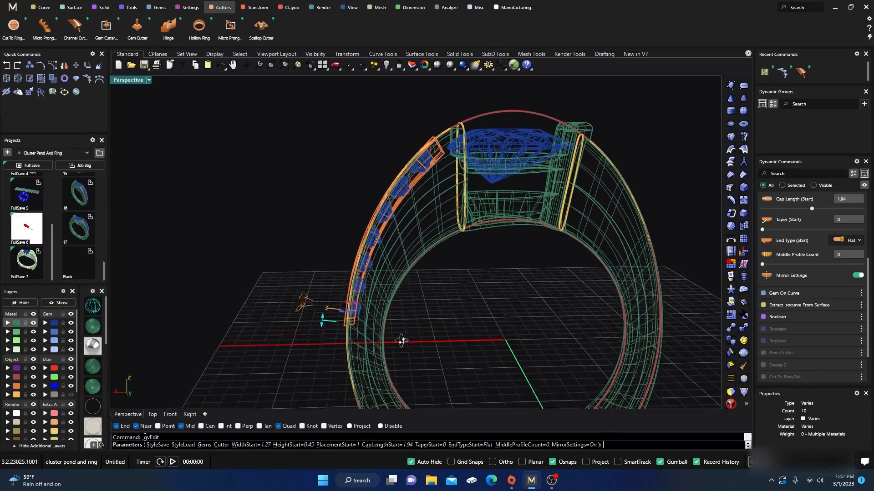
scroll(454, 136, up, 4)
scroll(453, 154, down, 4)
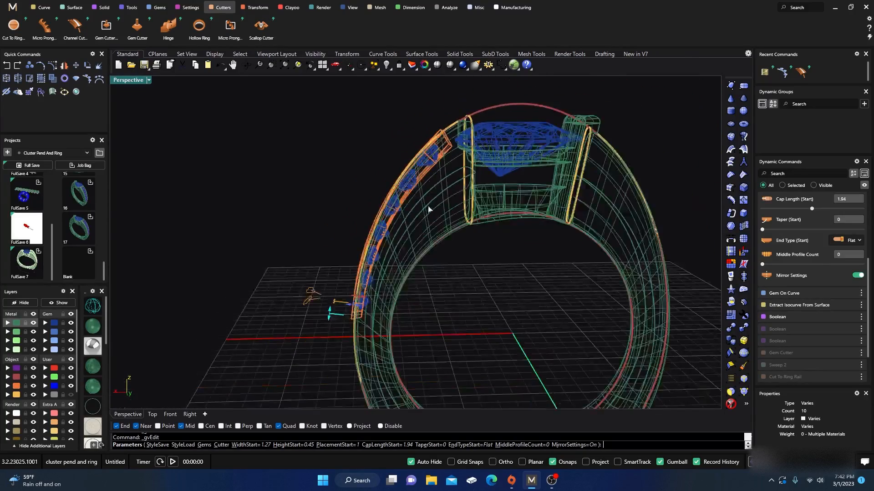
right_drag(436, 291, 515, 305)
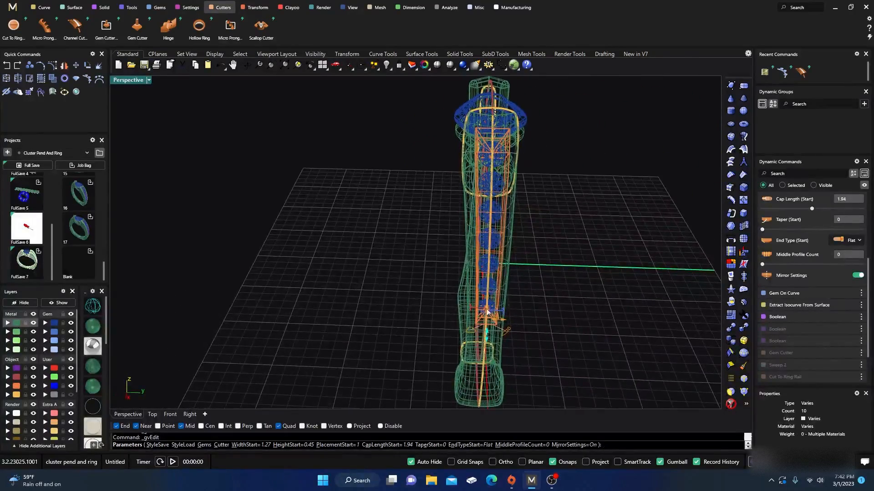
scroll(491, 315, up, 4)
scroll(494, 314, up, 3)
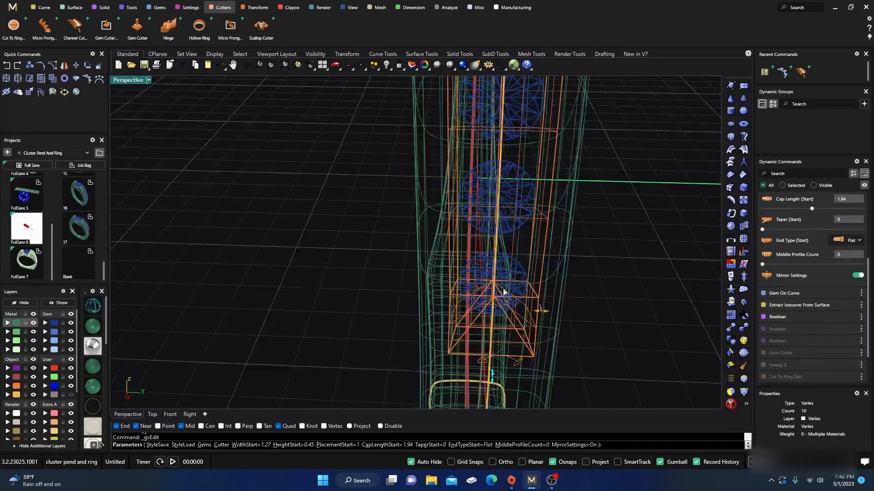
scroll(505, 296, down, 6)
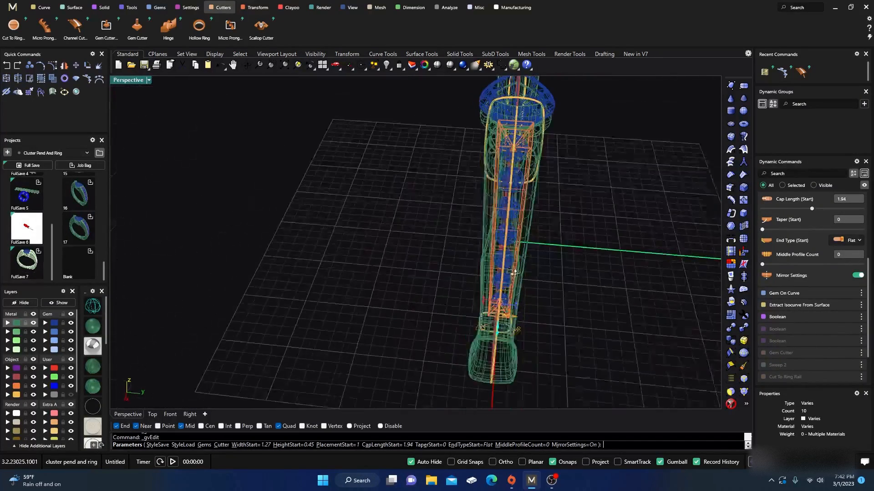
Step: Check the channel cutter against the shaded shank and raise its start height to 0.79
click(96, 327)
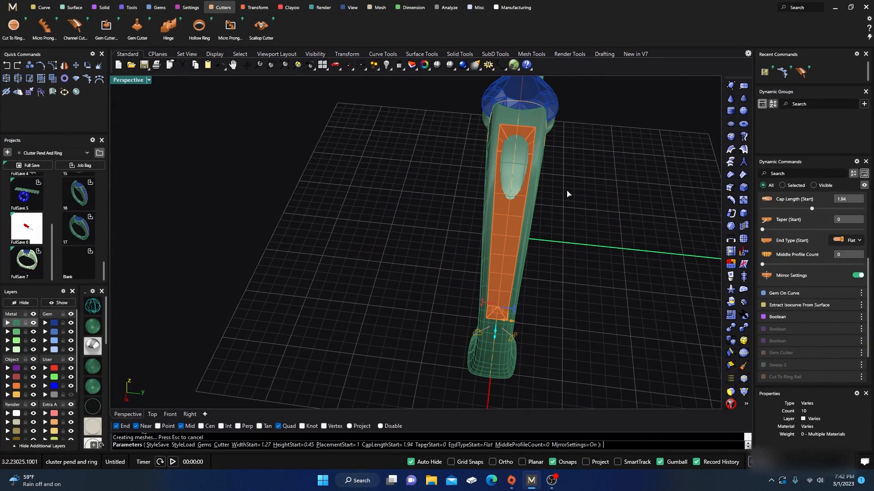
right_drag(572, 301, 455, 275)
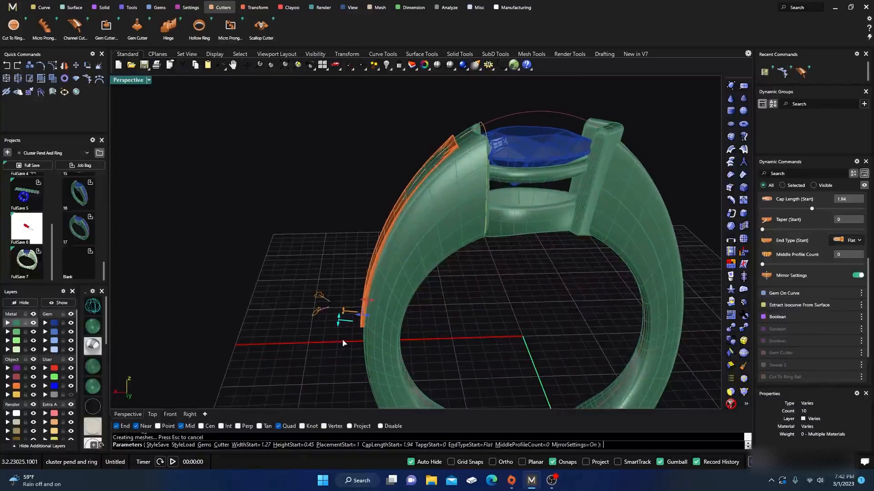
scroll(358, 315, up, 5)
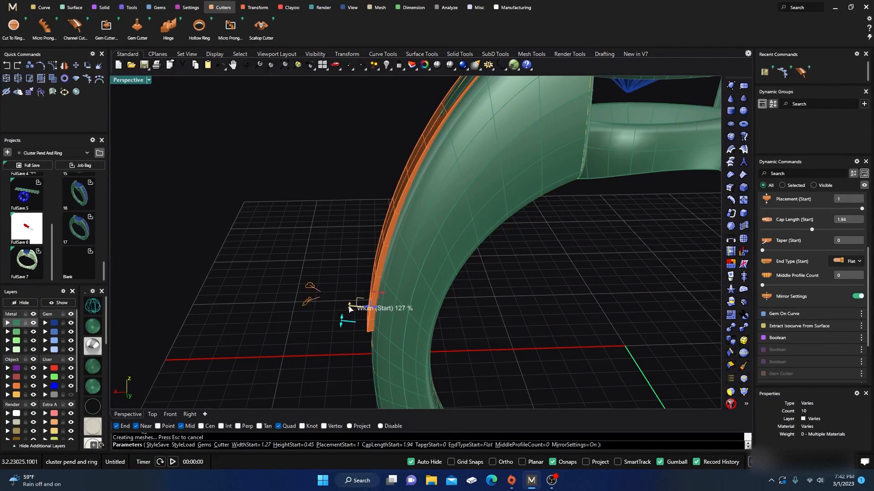
drag(368, 308, 363, 305)
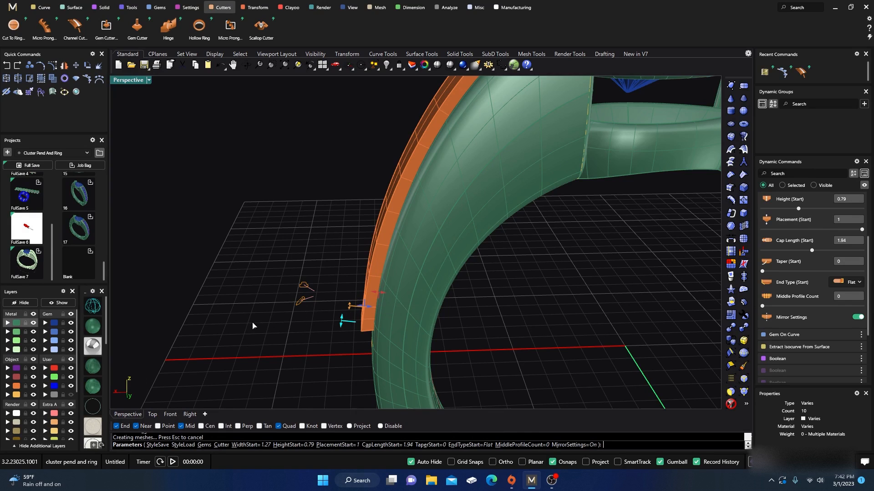
click(95, 312)
right_drag(267, 315, 267, 303)
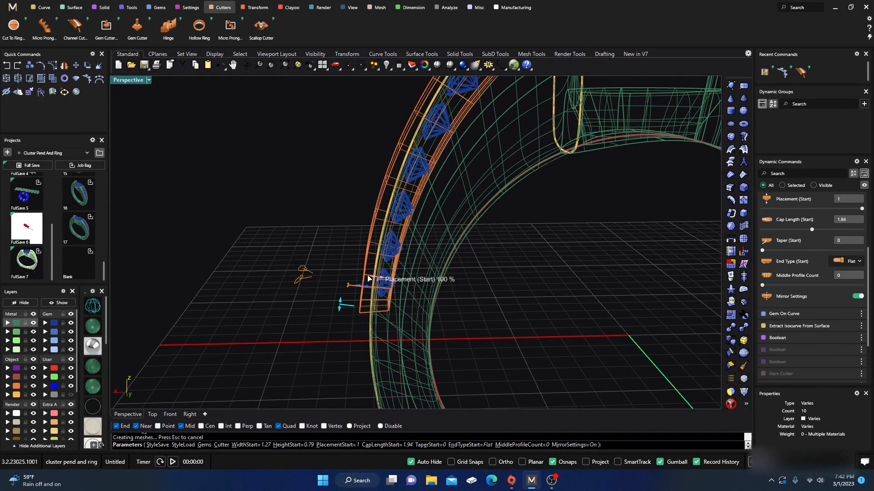
Step: Reduce the channel cutter's start height to 0.7 and compare it with the gems in wireframe
mouse_move(316, 304)
right_down()
mouse_move(303, 307)
mouse_move(318, 309)
right_up()
scroll(303, 307, down, 6)
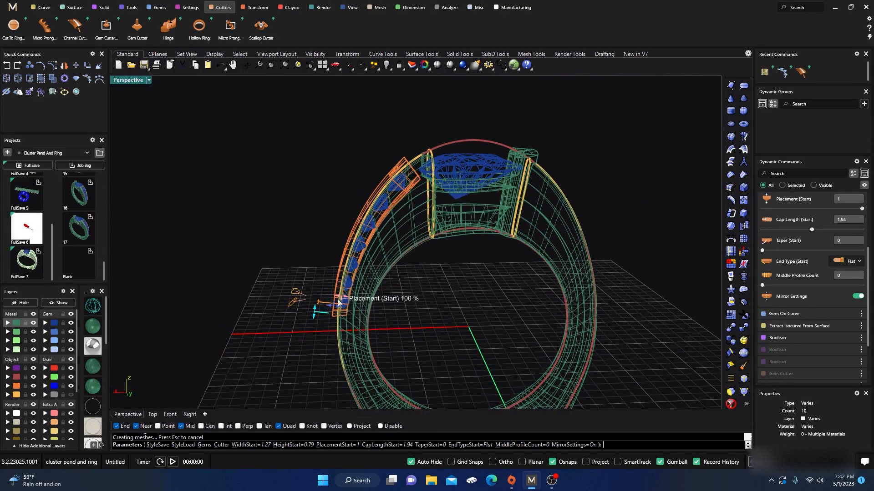
scroll(334, 300, up, 4)
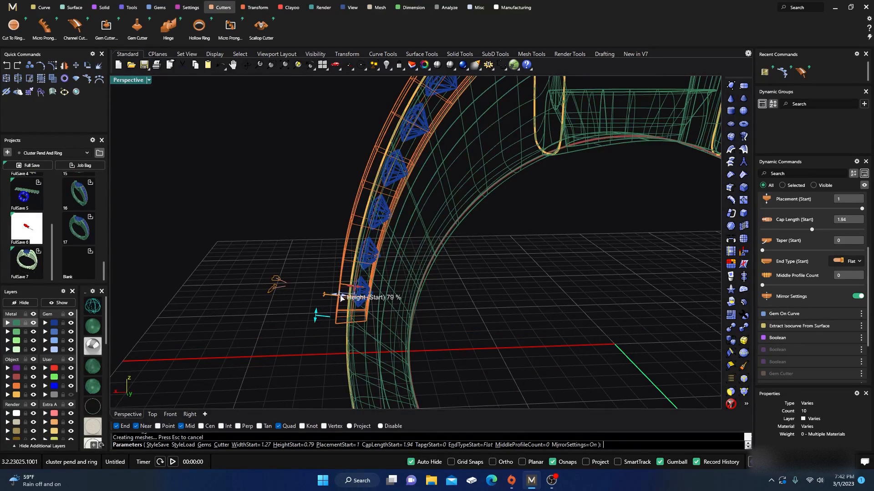
drag(342, 298, 342, 298)
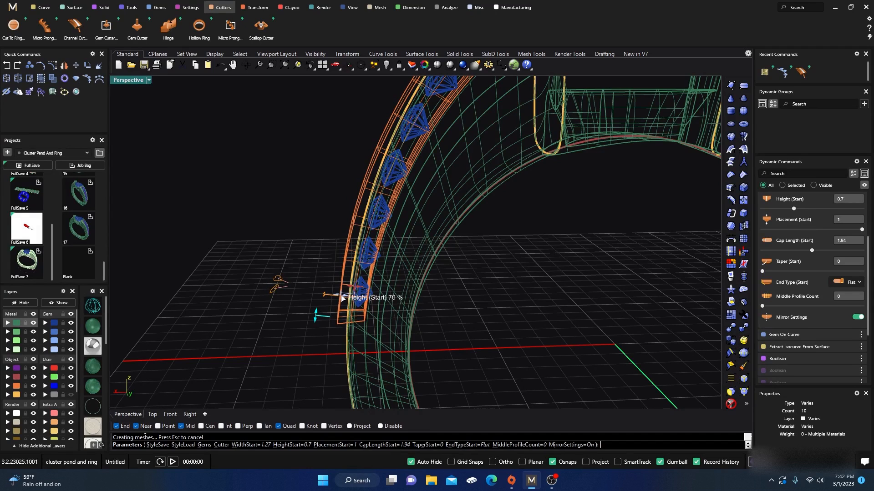
scroll(350, 313, down, 5)
right_drag(367, 318, 369, 319)
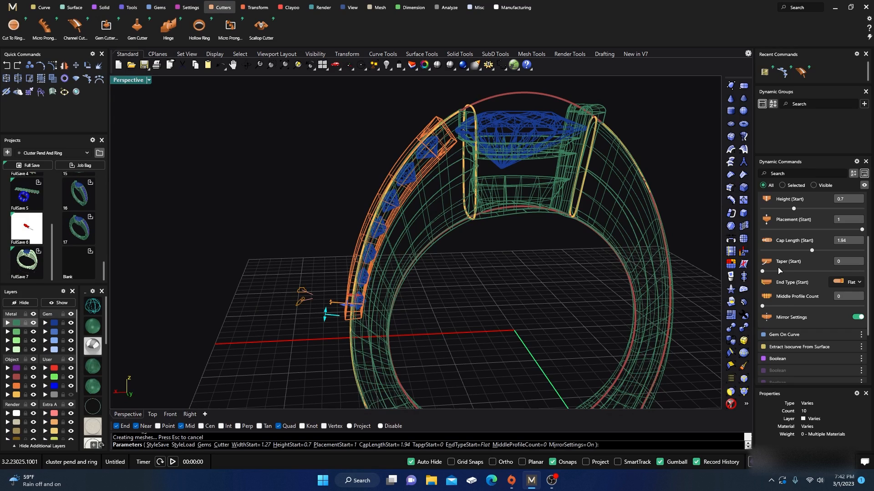
Step: Try a start taper of 0.01 and unmirrored end settings on the channel cutter, then cancel the edit
mouse_move(763, 271)
mouse_down()
mouse_move(773, 273)
mouse_move(765, 271)
mouse_up()
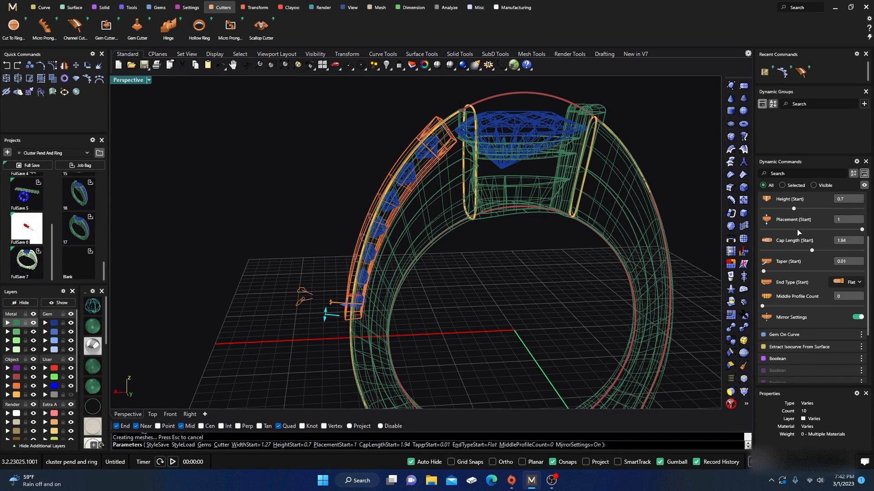
scroll(797, 233, down, 3)
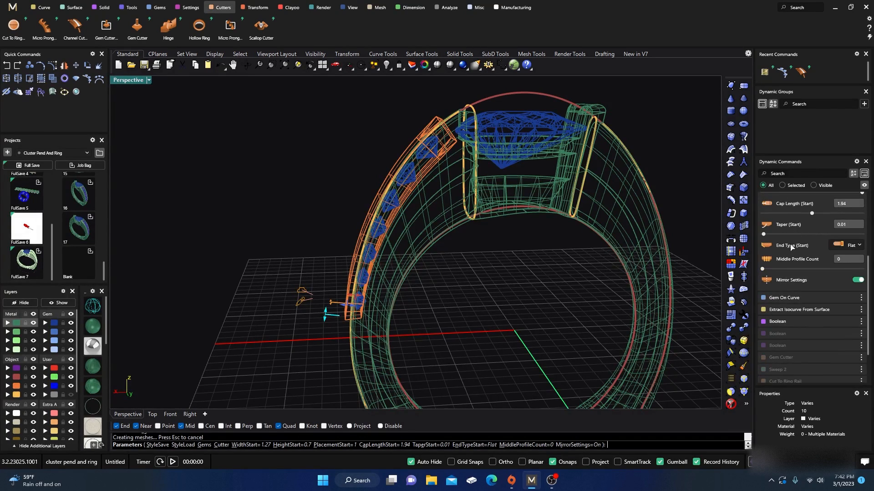
click(861, 281)
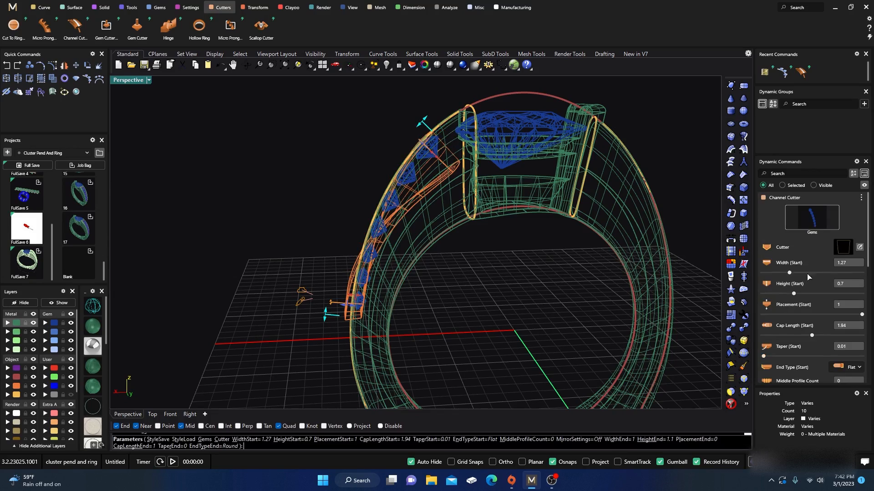
right_drag(520, 277, 592, 297)
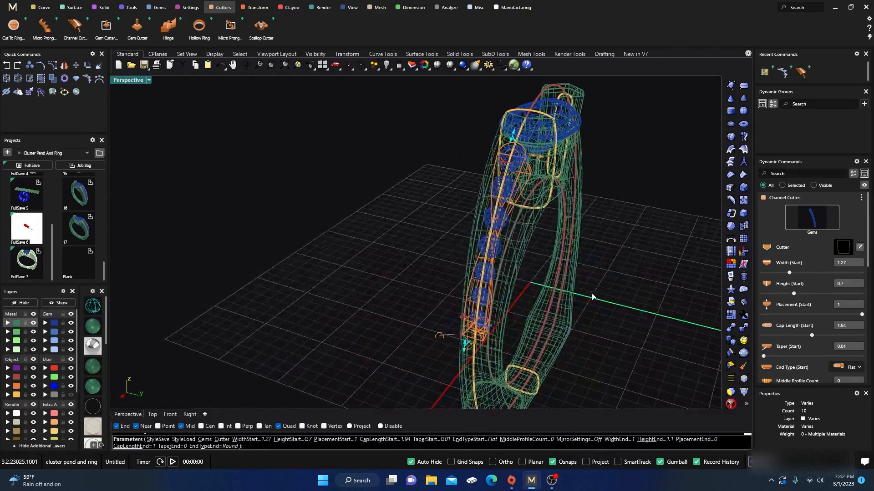
right_drag(446, 333, 470, 335)
scroll(470, 335, up, 6)
scroll(428, 340, down, 4)
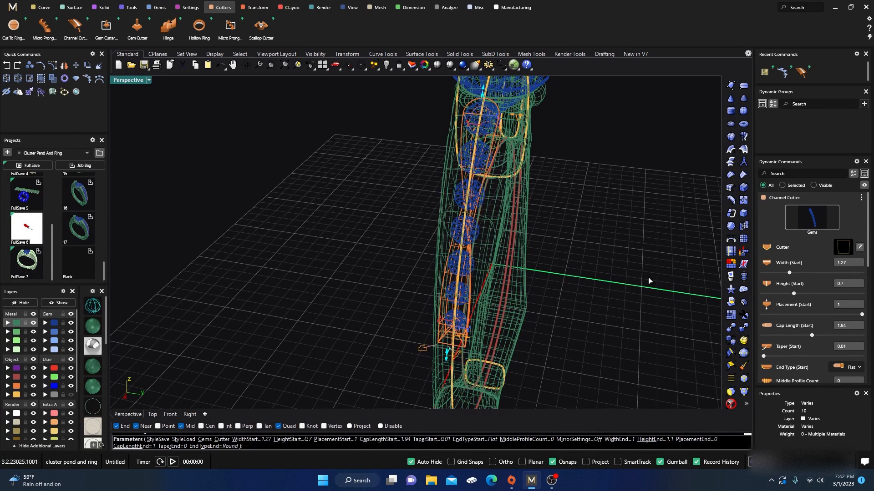
key(Escape)
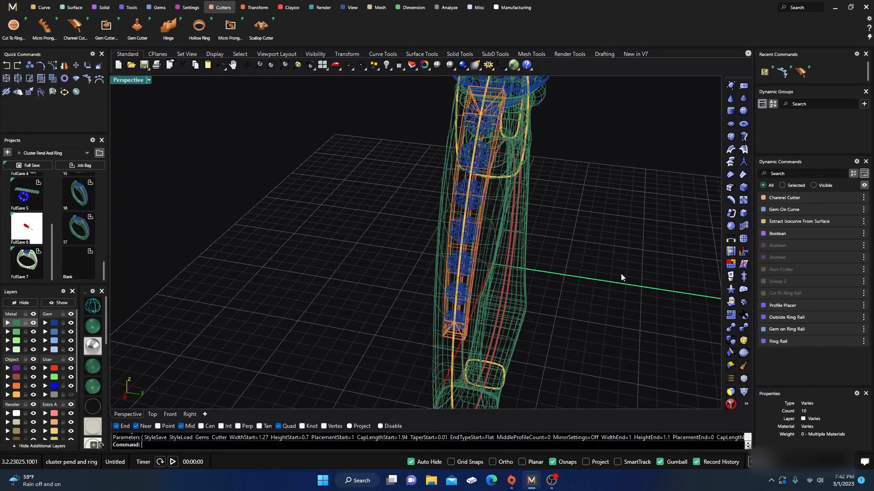
Step: Delete the existing channel cutter from the shank gem row
right_drag(578, 272, 482, 269)
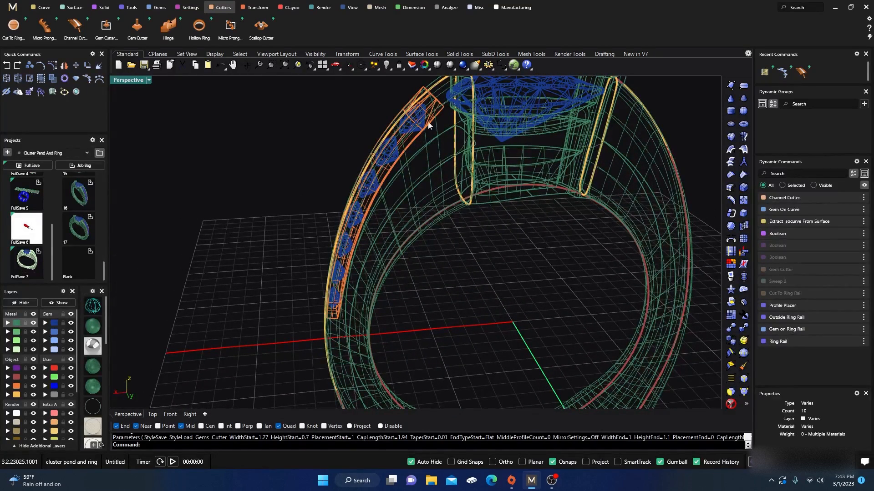
click(430, 101)
click(420, 104)
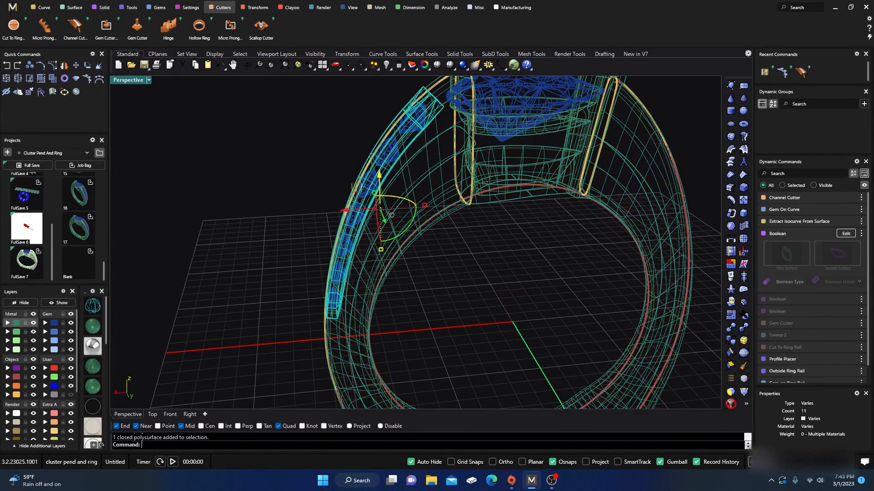
key(Delete)
Step: Create a new channel cutter from the seven shank gems with a Flat start end type
right_drag(446, 205, 462, 258)
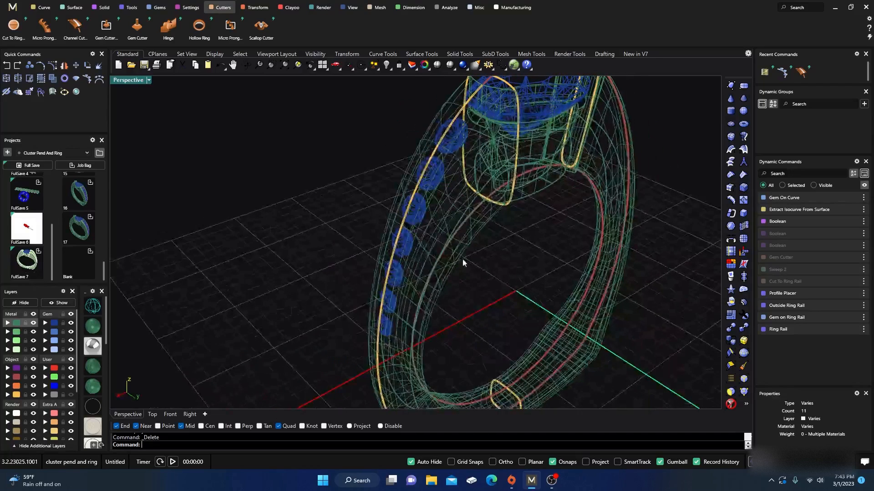
click(439, 170)
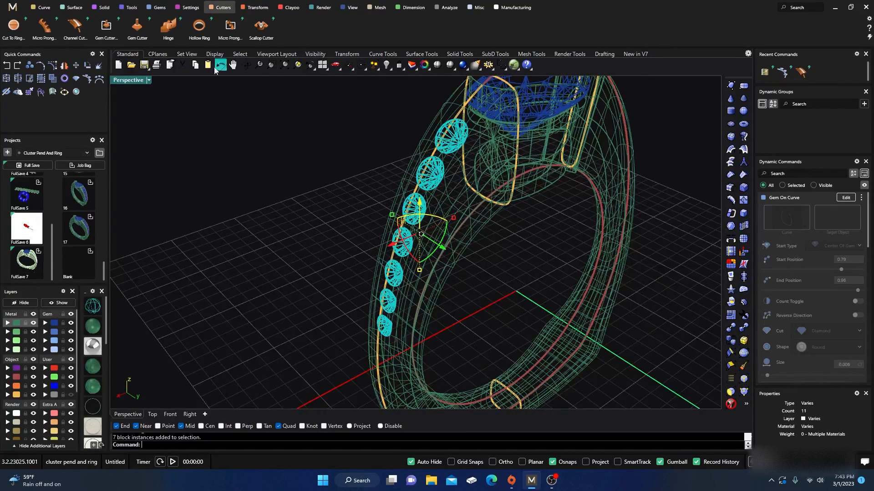
click(73, 30)
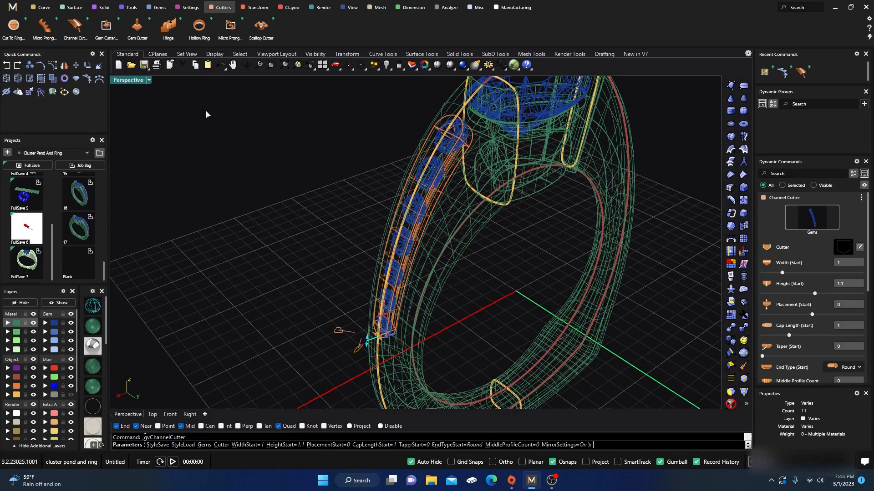
click(850, 368)
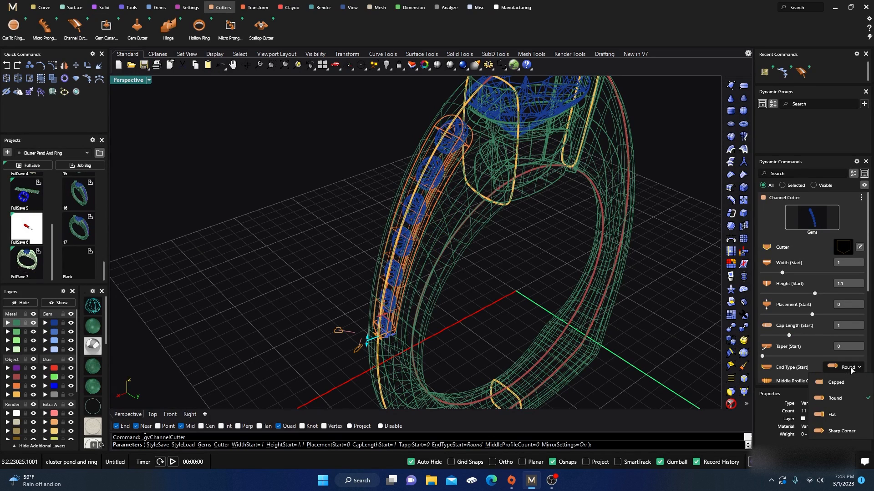
click(835, 410)
Step: Turn off the channel cutter's mirrored settings and set its far end type to Flat
scroll(804, 346, down, 4)
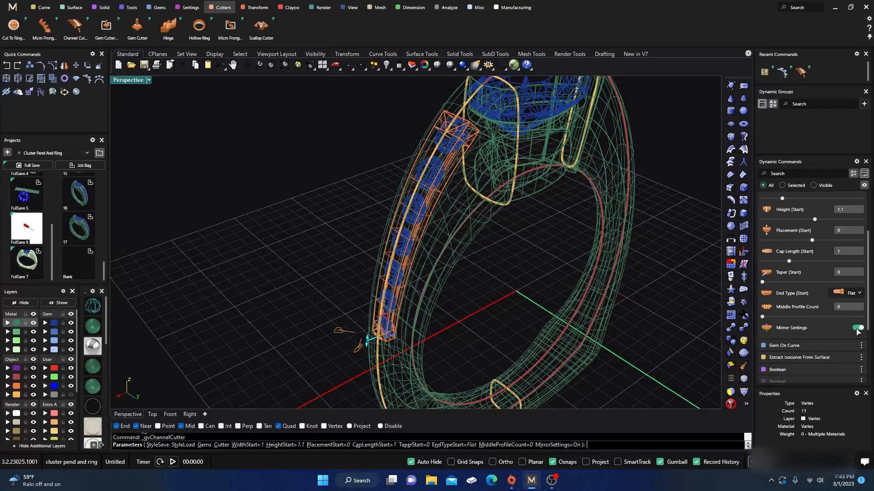
click(858, 329)
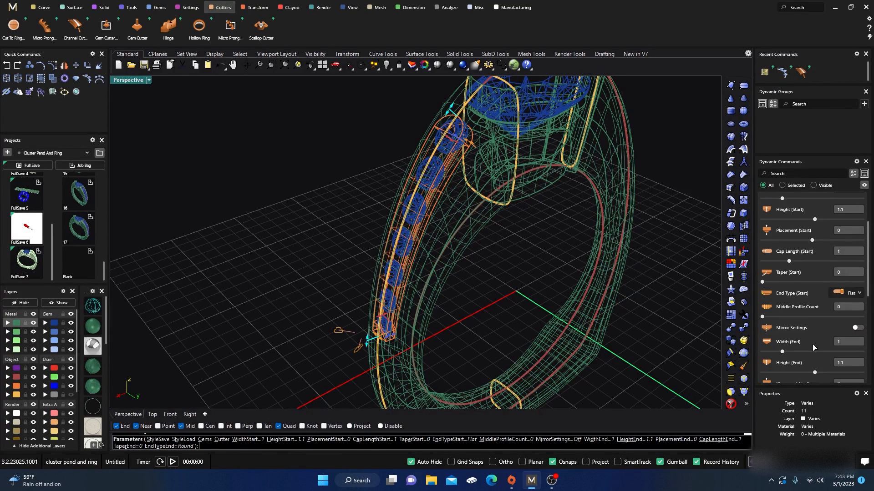
scroll(819, 305, down, 3)
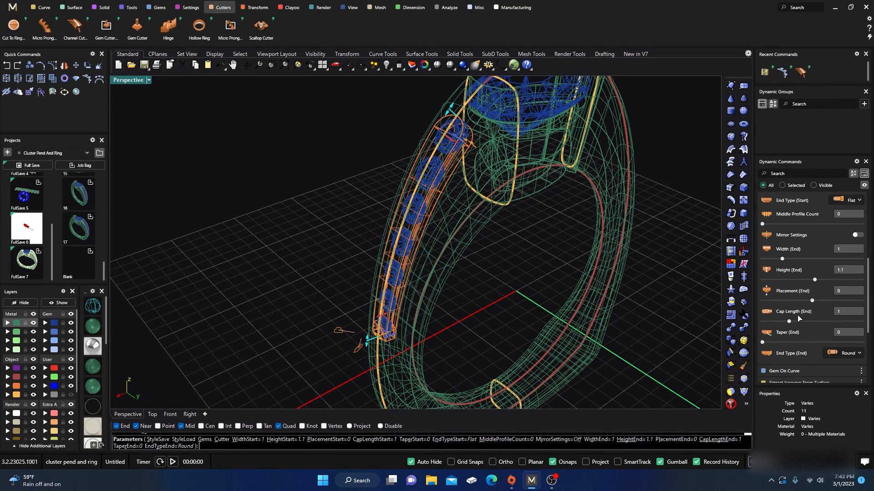
click(846, 354)
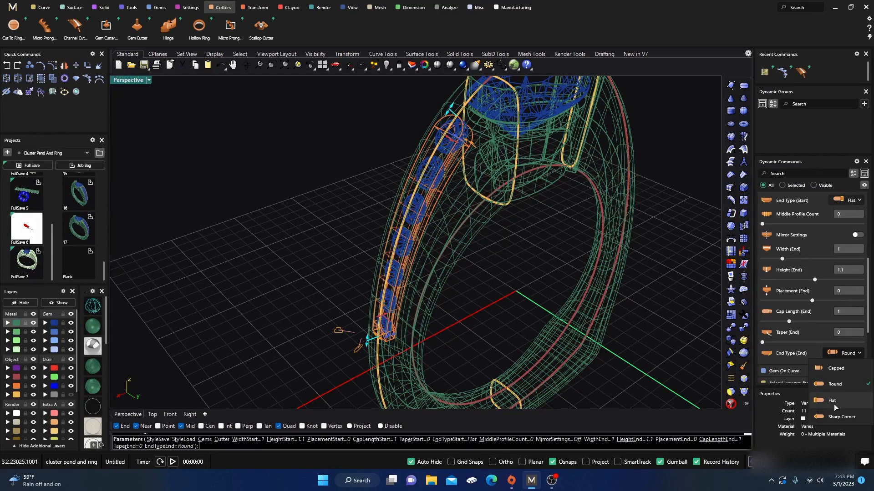
click(814, 400)
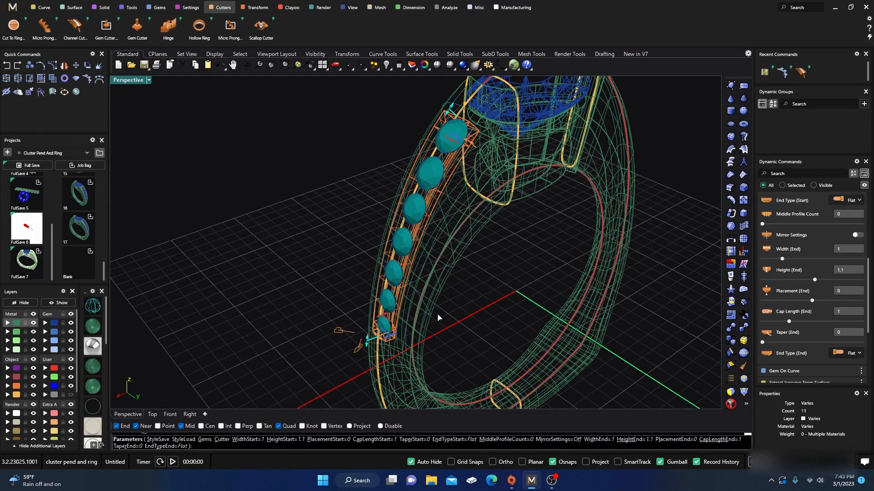
Step: Set the channel cutter's end placement to 0.21 and its end cap length to 1.55 mm near the head
right_drag(439, 316, 416, 264)
scroll(403, 317, down, 4)
scroll(386, 137, up, 4)
scroll(419, 200, up, 5)
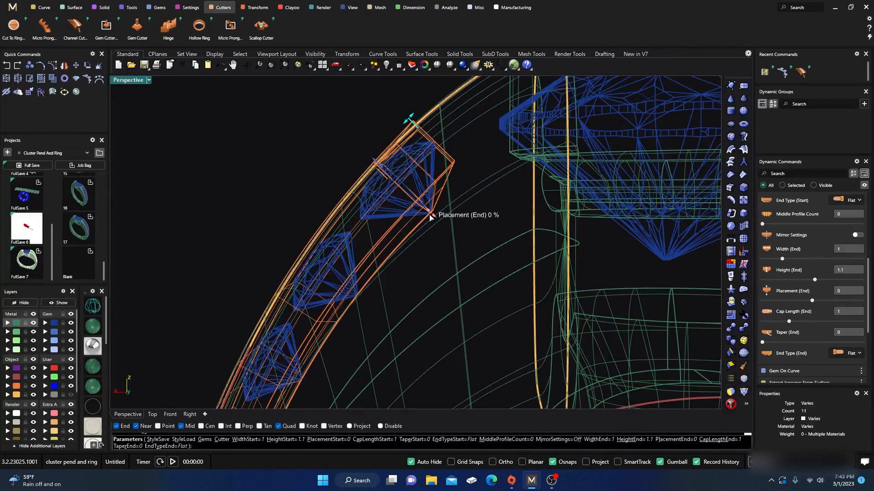
drag(431, 213, 421, 201)
drag(402, 110, 424, 104)
Step: Extend the channel cutter's start cap length to 1.56 mm beyond the lowest shank gem
scroll(430, 132, down, 5)
right_drag(357, 222, 477, 248)
scroll(481, 344, up, 8)
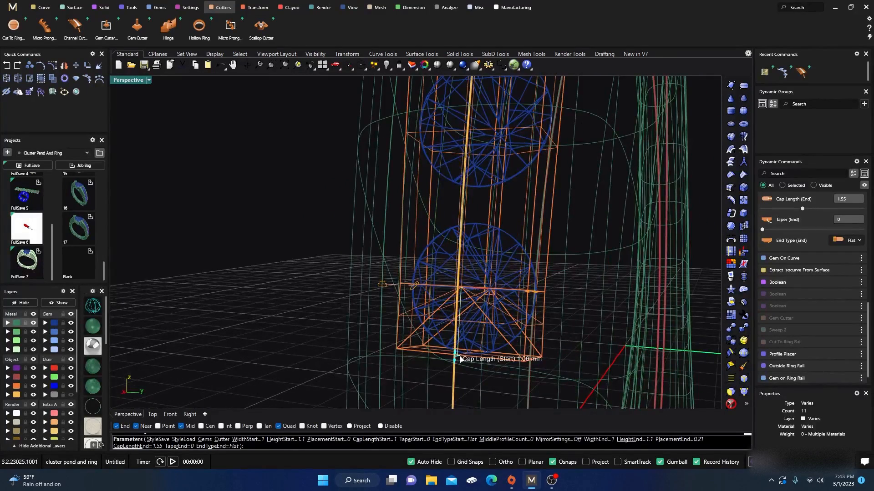
drag(457, 359, 455, 400)
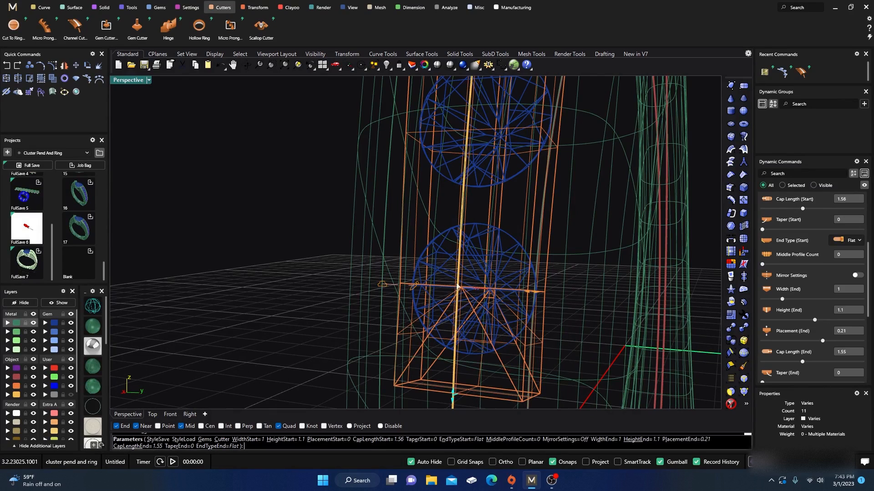
Step: Extend the channel cutter's start cap length to 2 mm and widen its start to 1.18 mm
scroll(456, 336, down, 3)
drag(453, 342, 452, 354)
right_drag(393, 332, 418, 339)
scroll(552, 305, up, 6)
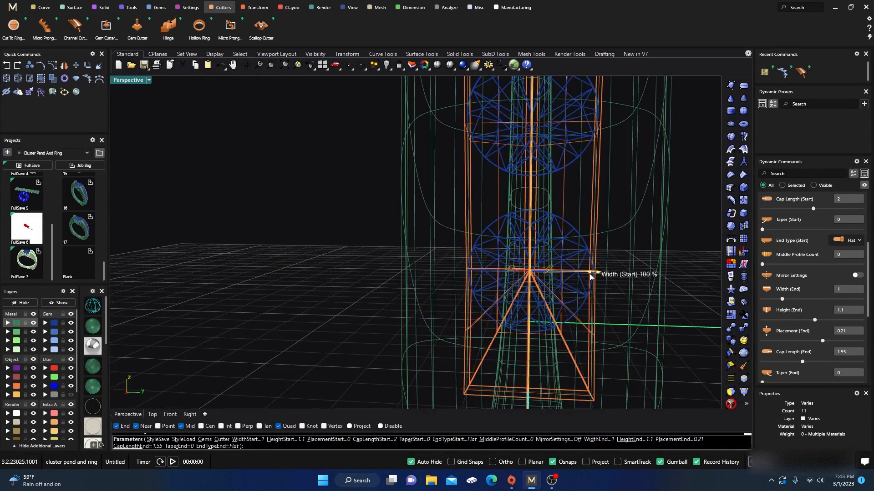
drag(591, 276, 606, 278)
Step: Widen the head end of the channel cutter to 1.14 mm
scroll(440, 296, down, 10)
right_drag(529, 293, 415, 287)
scroll(431, 171, up, 7)
right_drag(432, 172, 520, 219)
scroll(556, 179, up, 4)
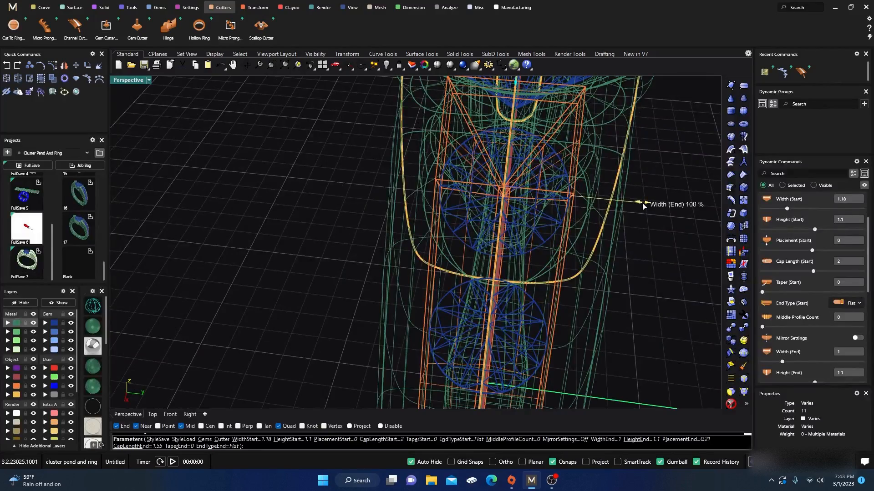
drag(643, 206, 653, 203)
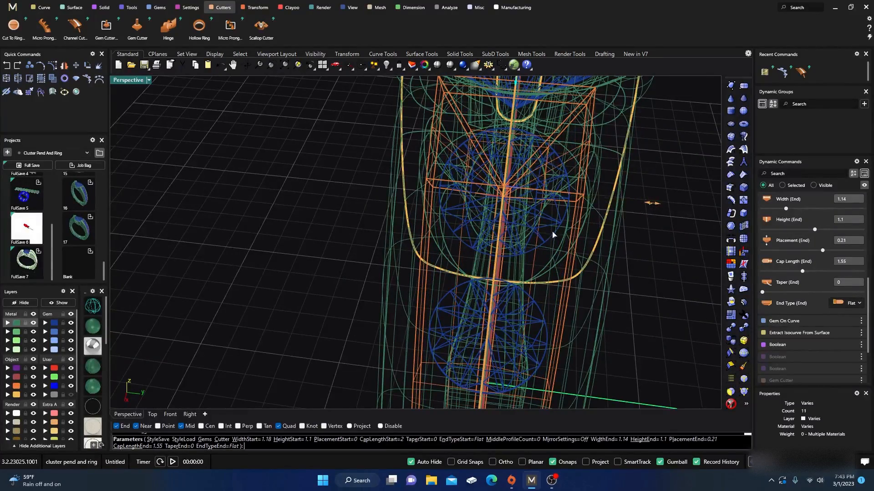
Step: Set both the end and start placement of the channel cutter to 0.3
scroll(552, 235, down, 7)
right_drag(553, 236, 467, 219)
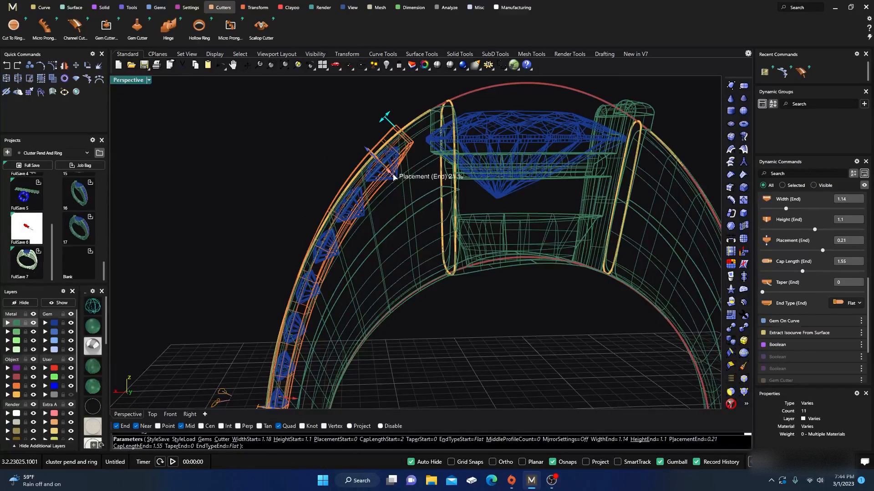
drag(393, 177, 392, 174)
scroll(392, 174, down, 5)
scroll(364, 255, up, 6)
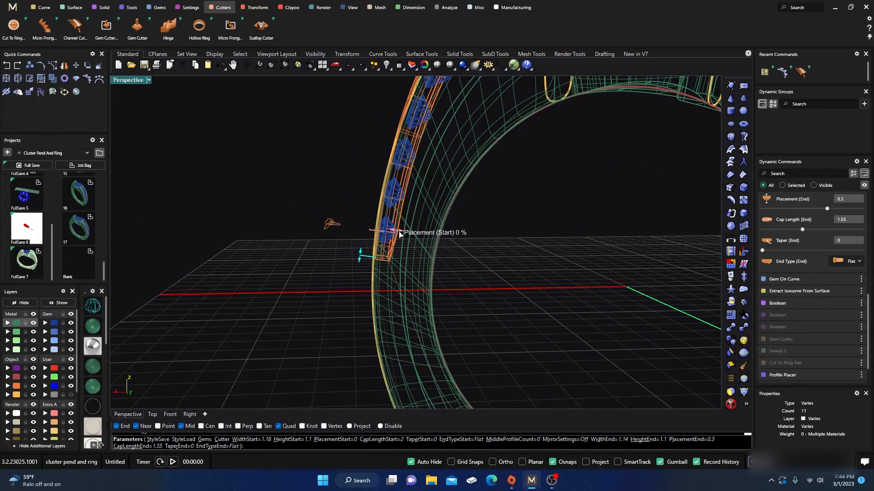
drag(400, 234, 392, 232)
scroll(395, 236, down, 5)
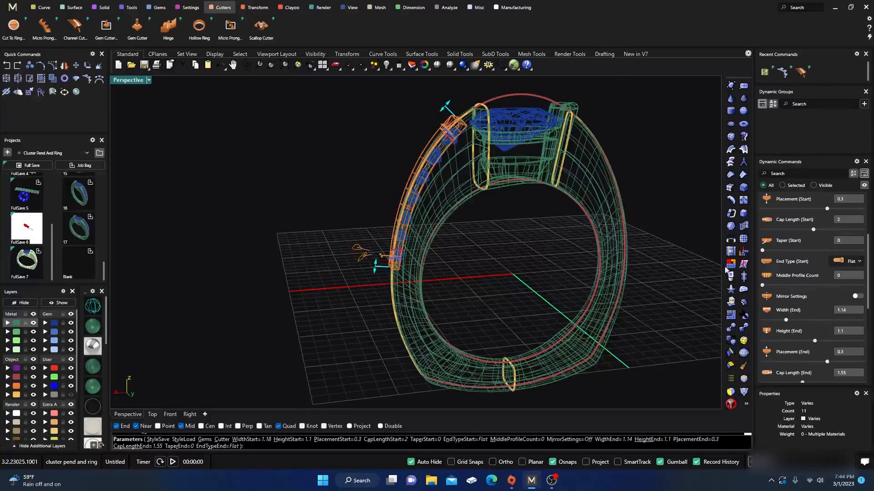
Step: Replace the channel cutter's profile with the Angle (1) shape from the cutter library
scroll(790, 275, up, 3)
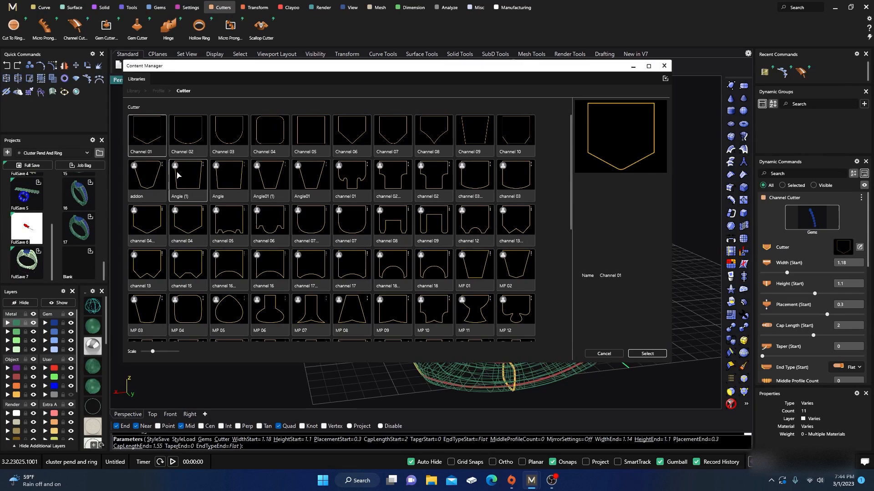
click(195, 177)
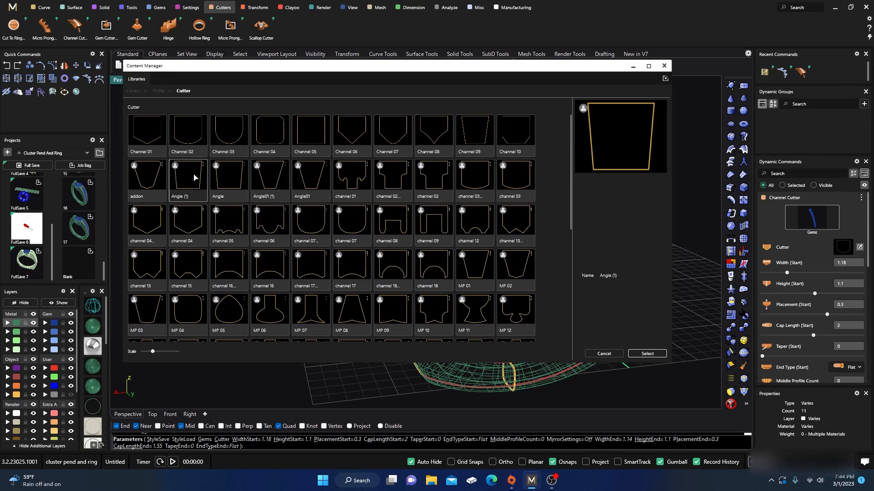
click(651, 356)
click(664, 65)
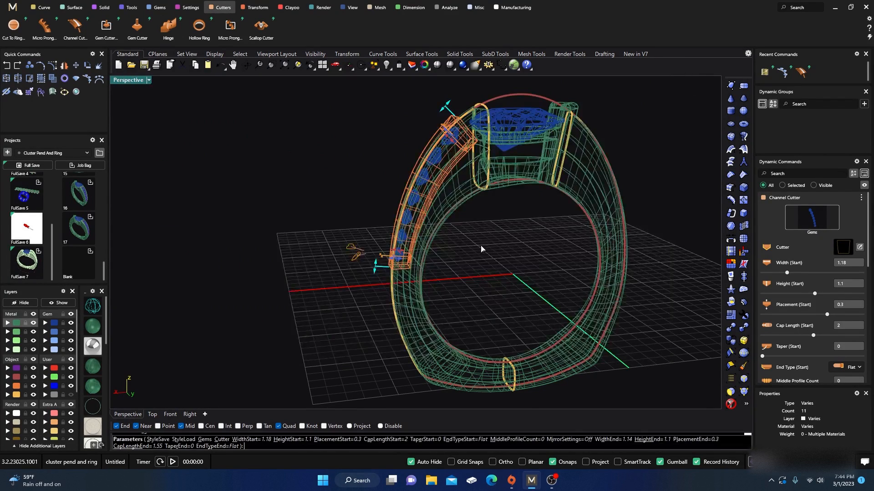
Step: Set the channel cutter's end placement to 1 and reduce its end height to 0.49 mm
scroll(481, 248, up, 2)
scroll(436, 146, up, 5)
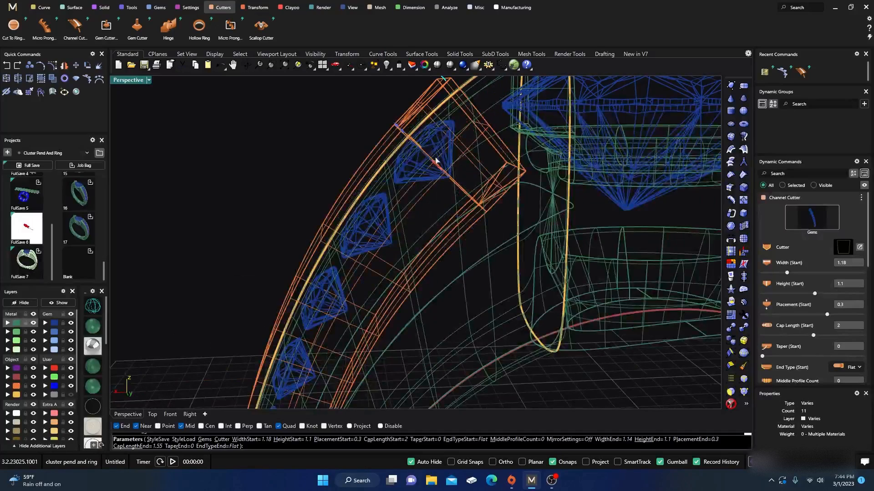
drag(436, 161, 398, 137)
drag(374, 103, 392, 125)
scroll(437, 151, down, 6)
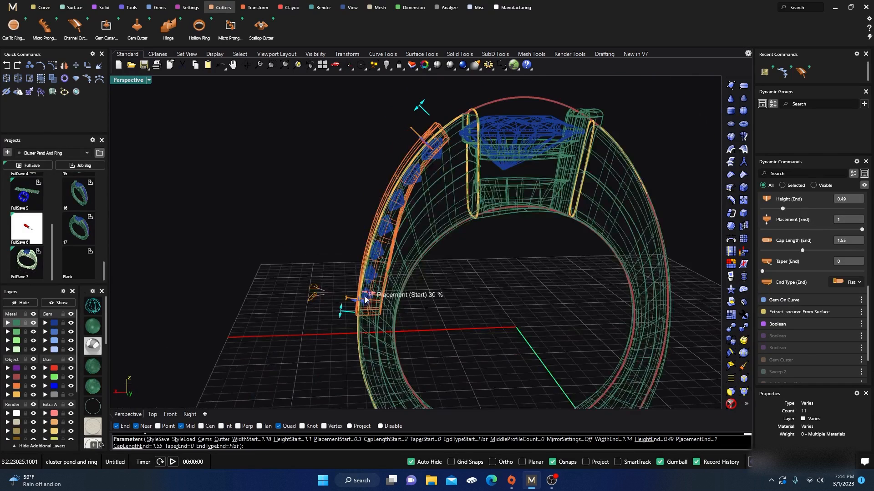
Step: Set the channel cutter's start placement to 1 and reduce its start height to 0.45 mm
scroll(357, 297, up, 5)
drag(377, 286, 353, 293)
scroll(357, 281, down, 8)
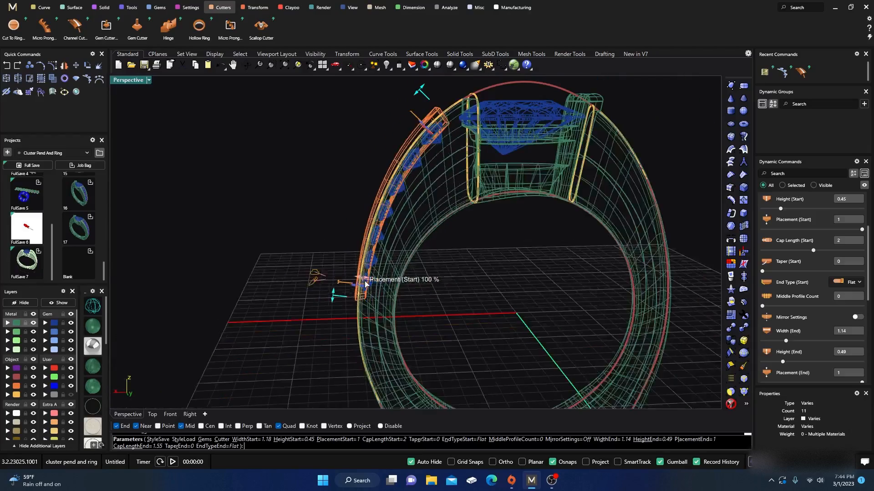
Step: Check the channel cutter on the shank in shaded display, return to wireframe and set its end width to 1.18 mm
right_drag(359, 280, 520, 121)
scroll(511, 136, up, 8)
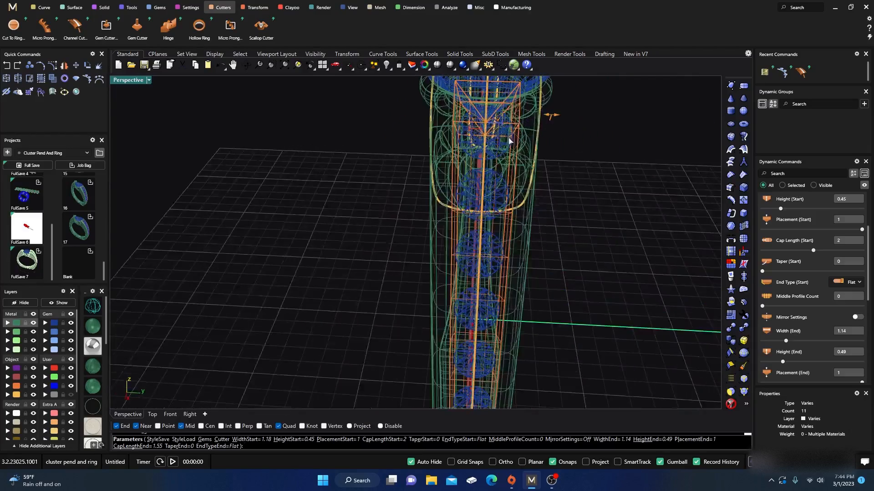
mouse_move(493, 194)
right_down()
mouse_move(500, 182)
mouse_move(443, 229)
mouse_move(496, 203)
right_up()
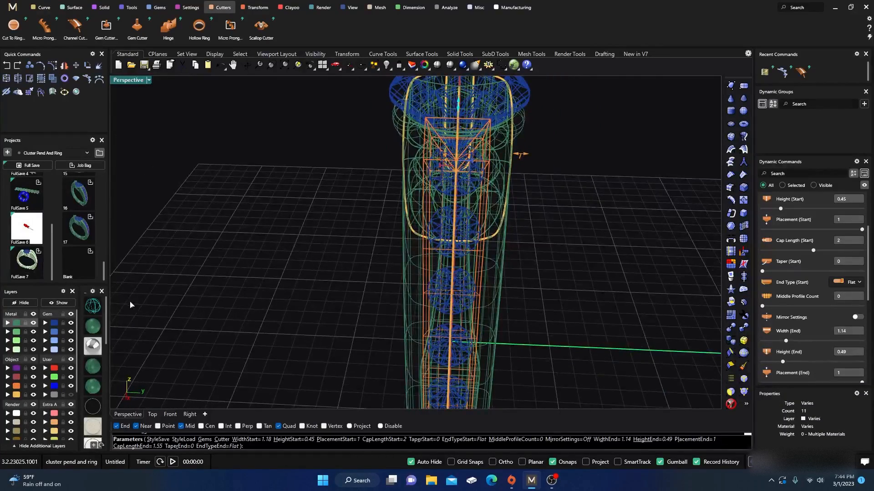
click(96, 325)
mouse_move(321, 301)
right_down()
mouse_move(253, 268)
mouse_move(286, 284)
right_up()
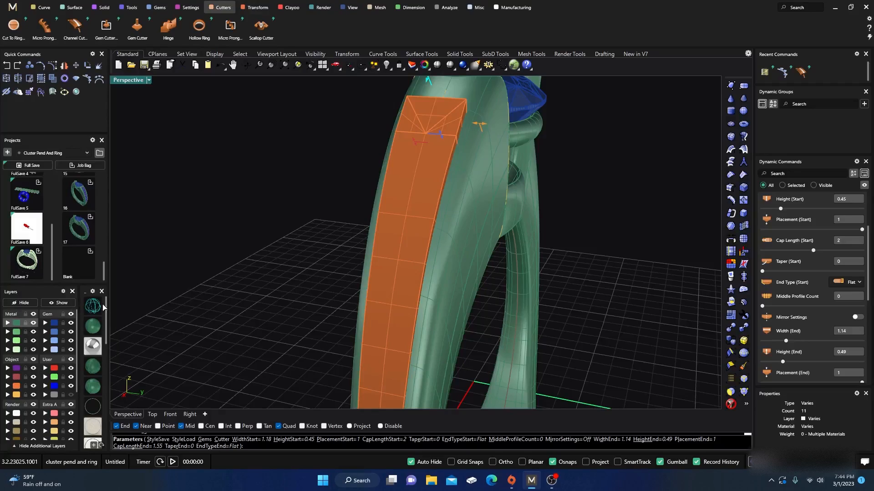
click(94, 308)
right_drag(361, 260, 402, 275)
scroll(481, 180, up, 5)
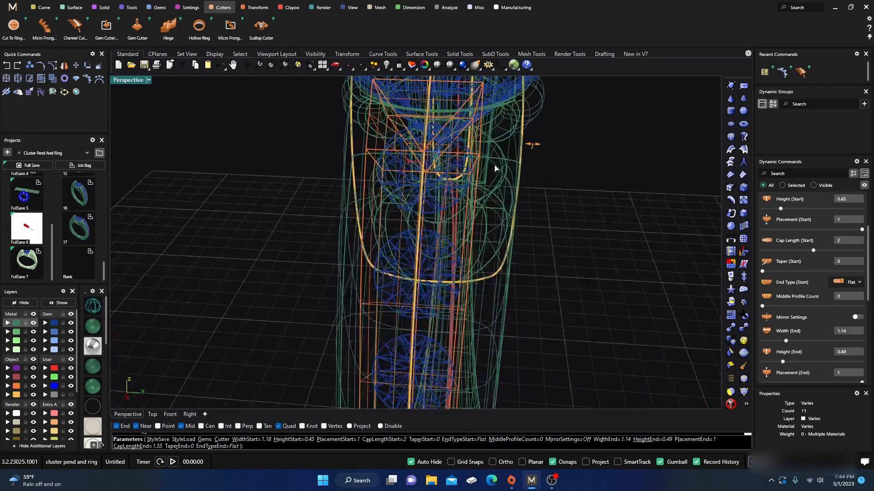
right_drag(496, 168, 485, 186)
drag(542, 156, 544, 156)
Step: Widen the channel cutter's start beside the lowest shank gem to 1.23 mm
scroll(448, 165, down, 5)
scroll(443, 324, up, 4)
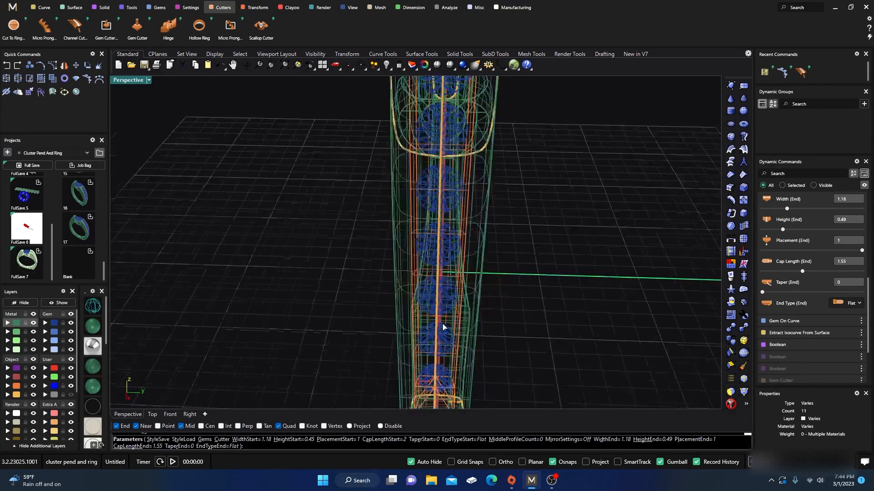
right_drag(444, 324, 449, 270)
scroll(451, 340, up, 6)
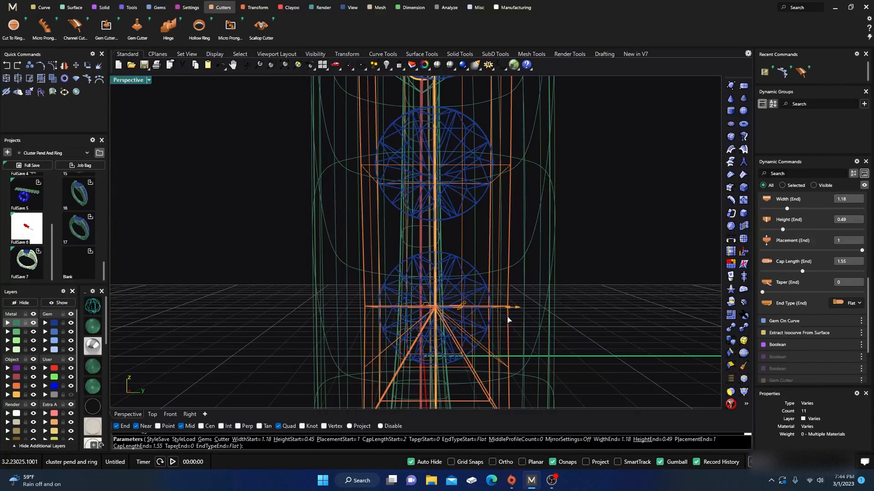
drag(515, 308, 521, 308)
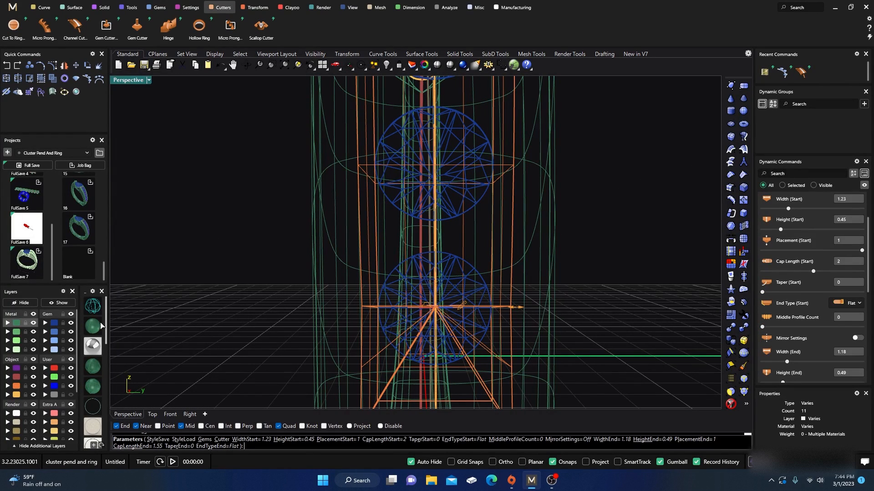
Step: Check the cutter's fit along the ring in shaded display, return to wireframe and accept the channel cutter
click(90, 329)
scroll(318, 279, down, 6)
mouse_move(325, 278)
right_down()
mouse_move(398, 345)
mouse_move(299, 348)
right_up()
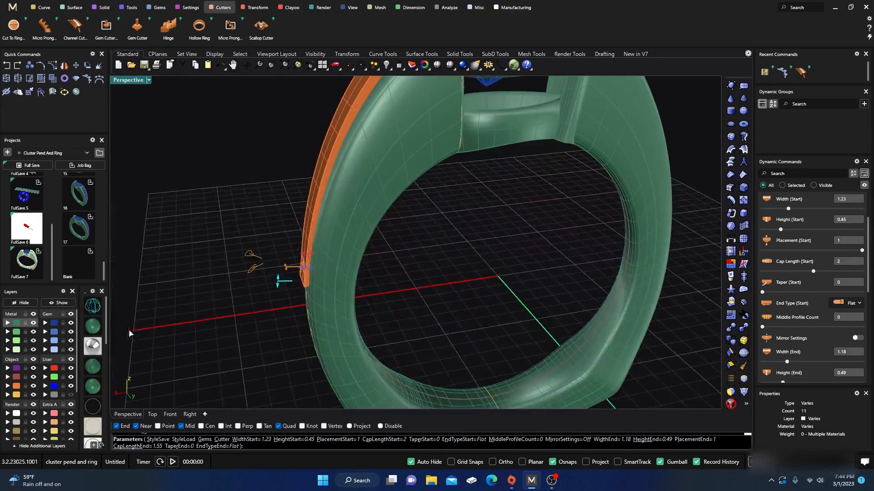
click(93, 307)
right_drag(337, 322, 399, 237)
right_drag(410, 200, 405, 296)
key(Return)
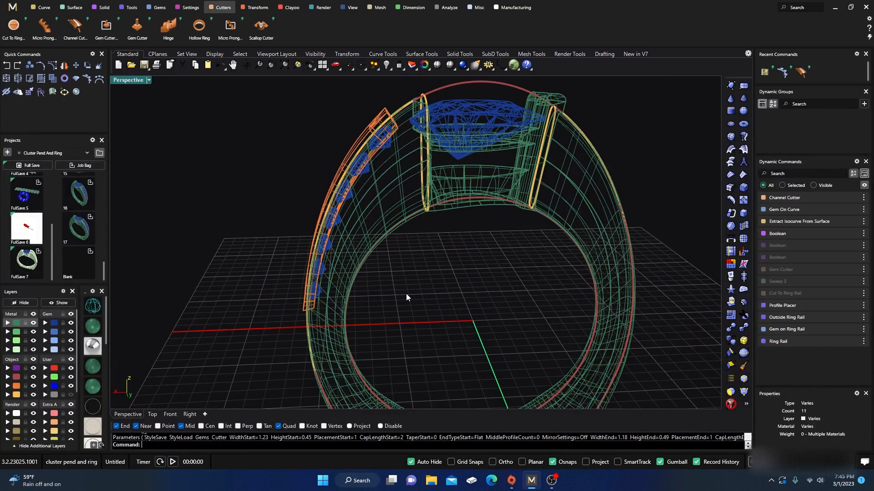
Step: Switch the model to shaded display and view the finished cutter along the shank
click(101, 326)
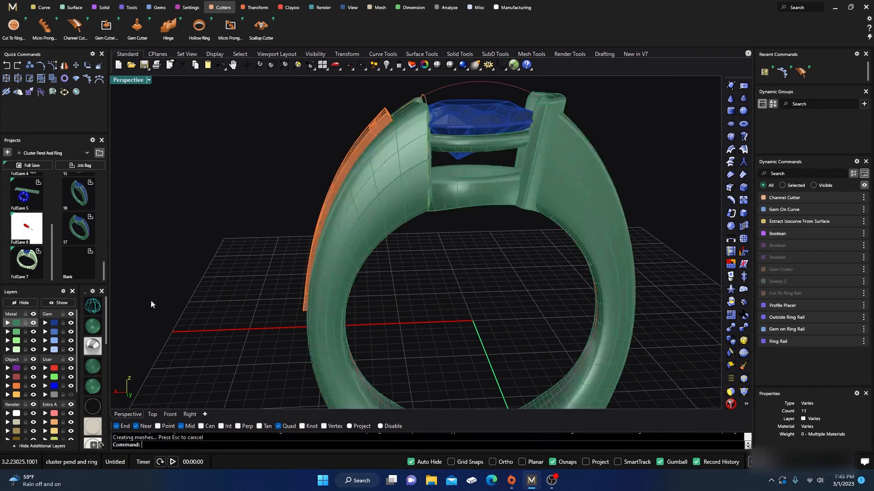
right_drag(191, 282, 369, 243)
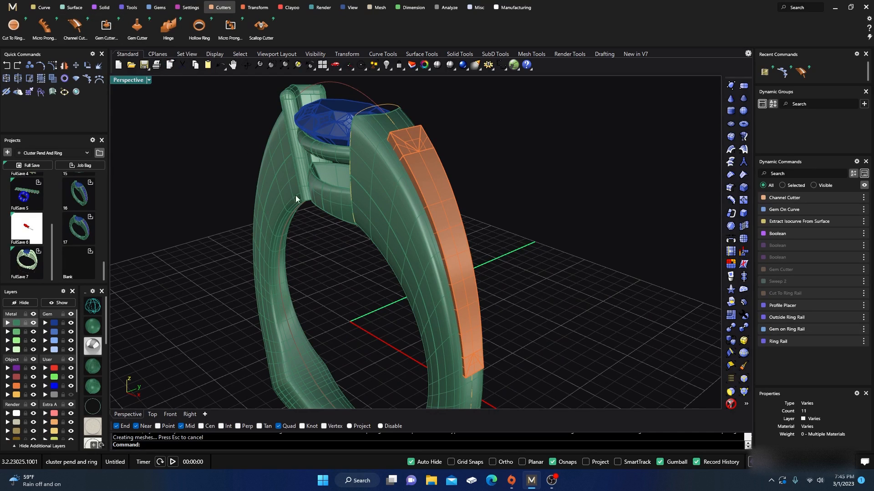
right_drag(295, 195, 323, 225)
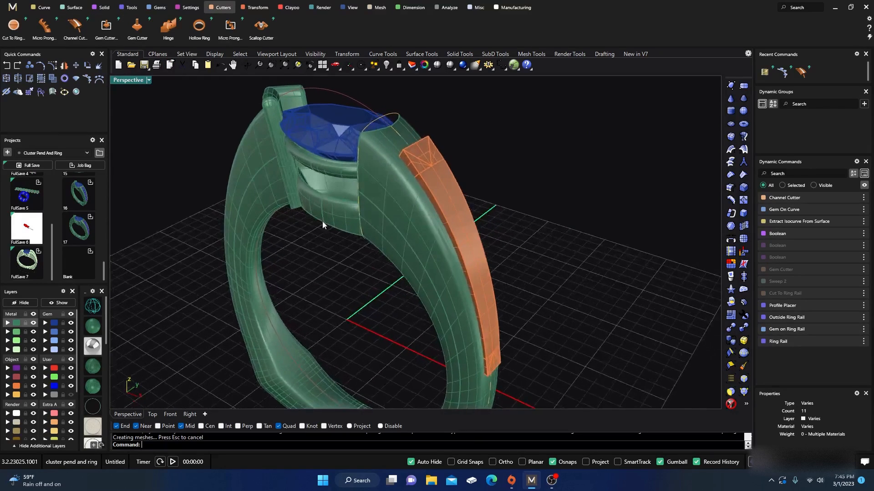
click(101, 7)
click(44, 25)
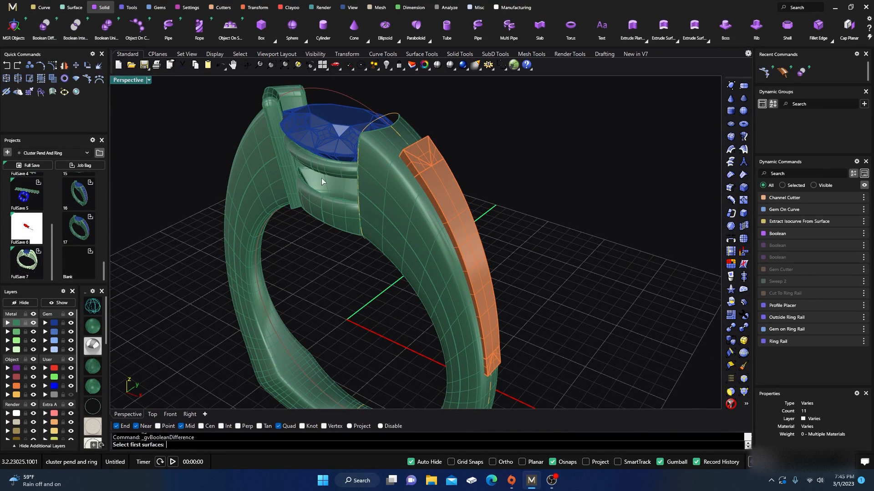
scroll(421, 214, down, 3)
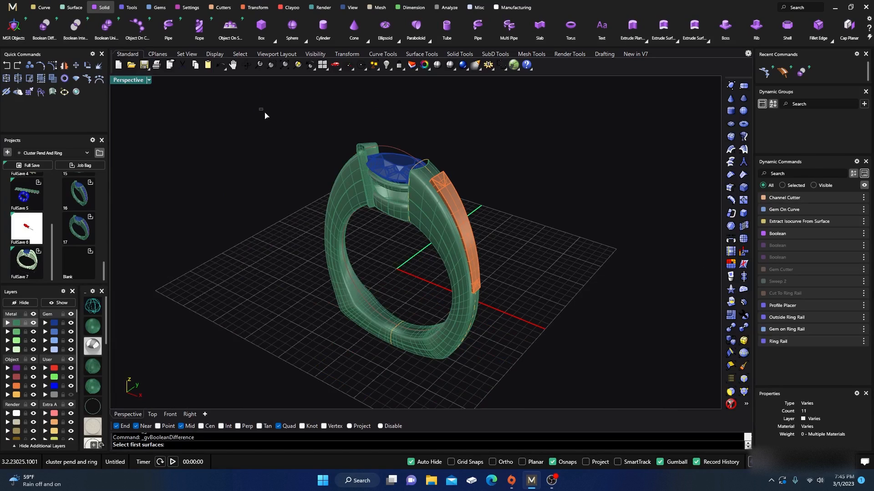
drag(265, 116, 521, 402)
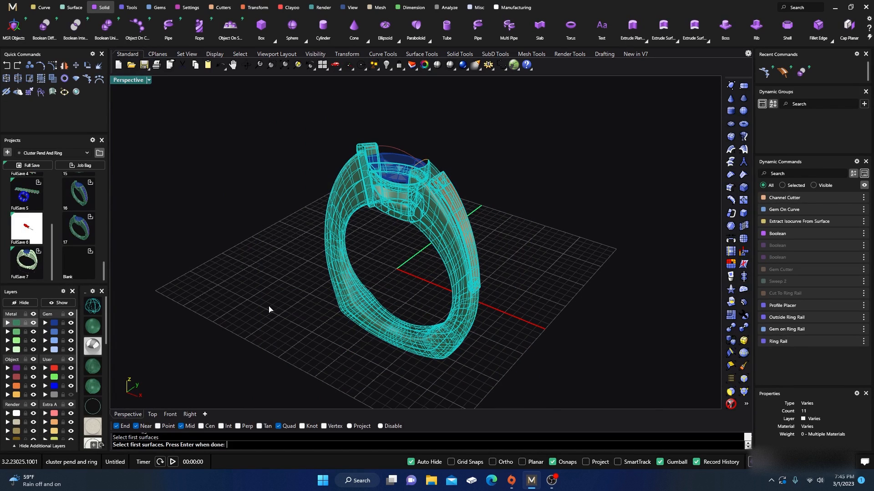
key(Escape)
Step: Select the entire ring model and save it to the blank project slot
drag(277, 124, 554, 400)
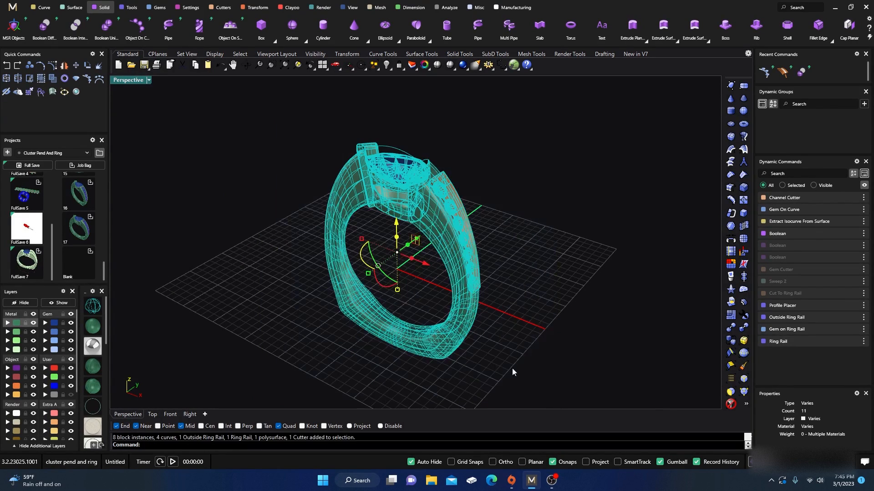
click(89, 253)
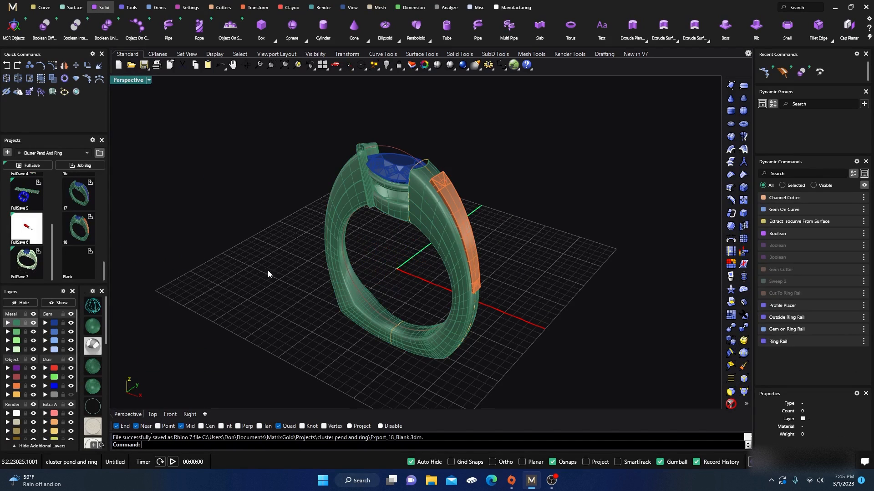
Step: Subtract the channel cutter from the ring body with a Boolean Difference
scroll(380, 247, up, 6)
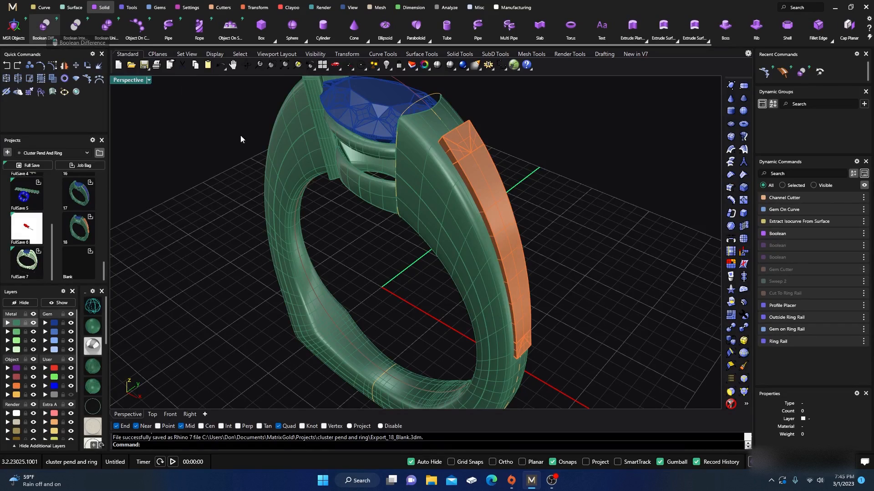
click(434, 266)
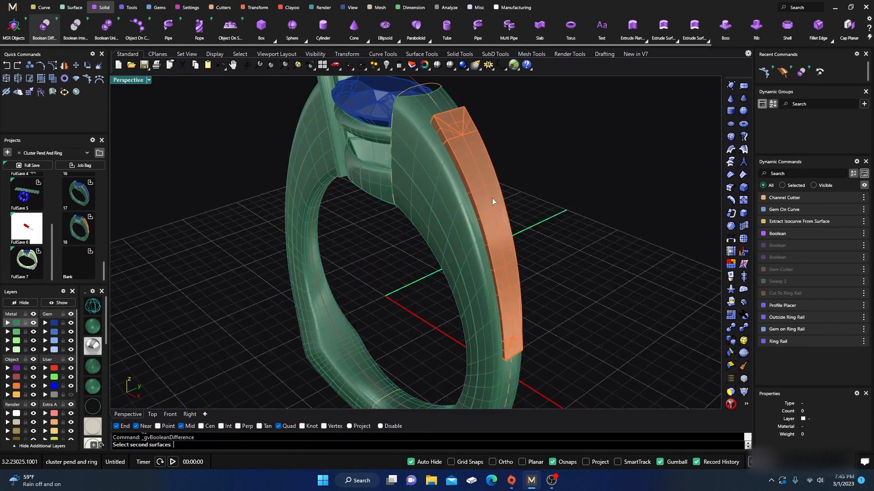
click(487, 192)
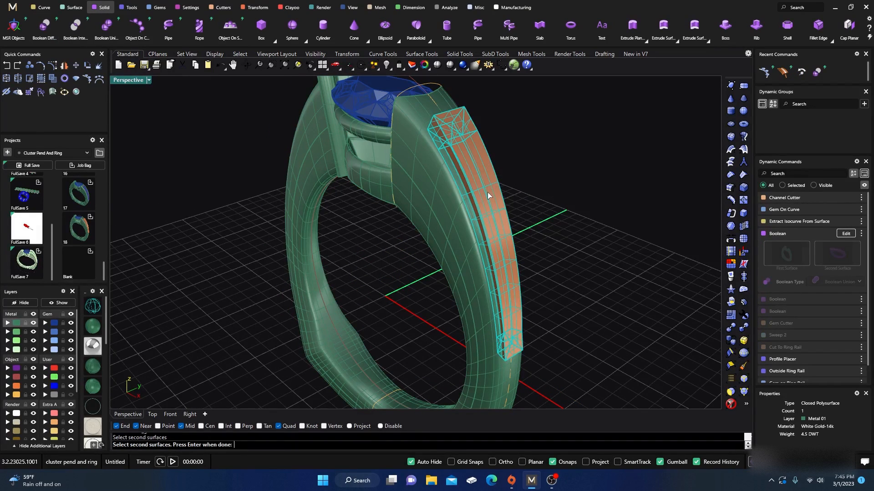
key(Return)
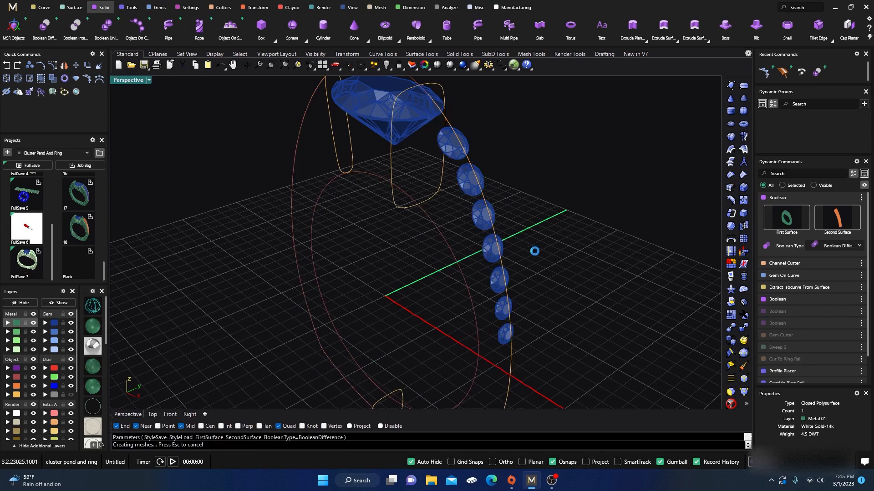
Step: Select the row of round gems in the shank channel and generate prongs for them with Prong Placer
right_drag(570, 275, 504, 255)
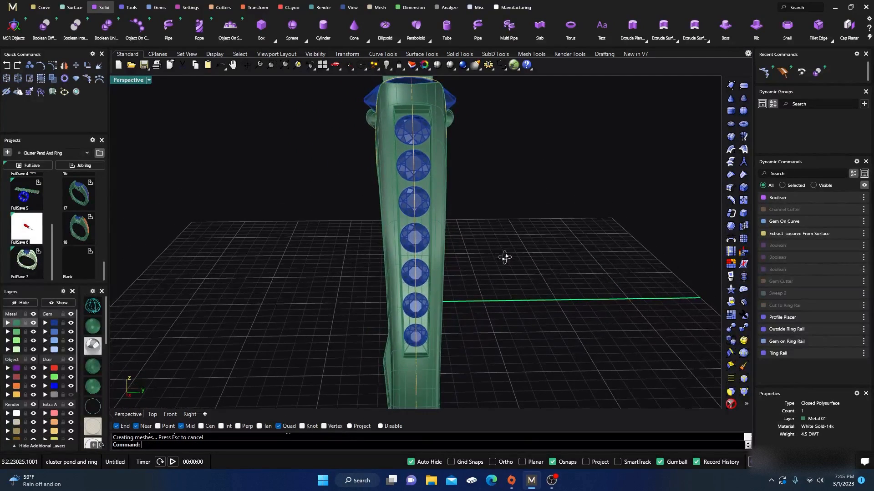
scroll(463, 314, up, 5)
click(396, 353)
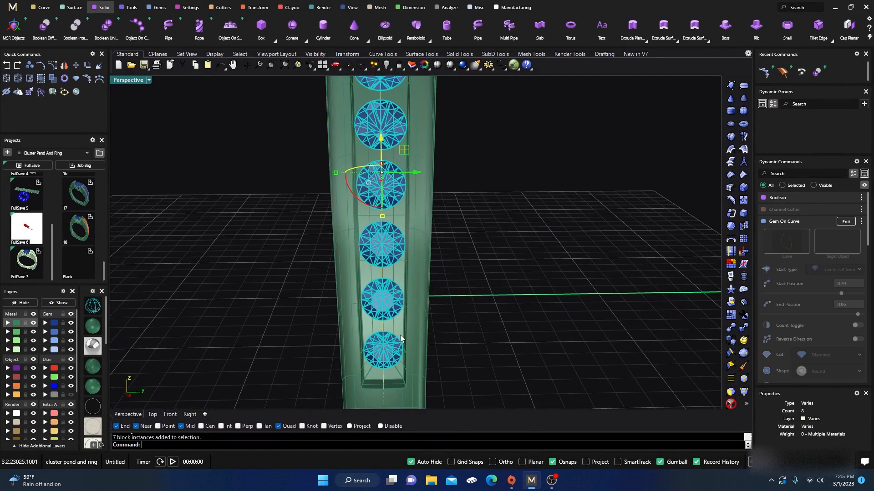
right_drag(293, 257, 273, 273)
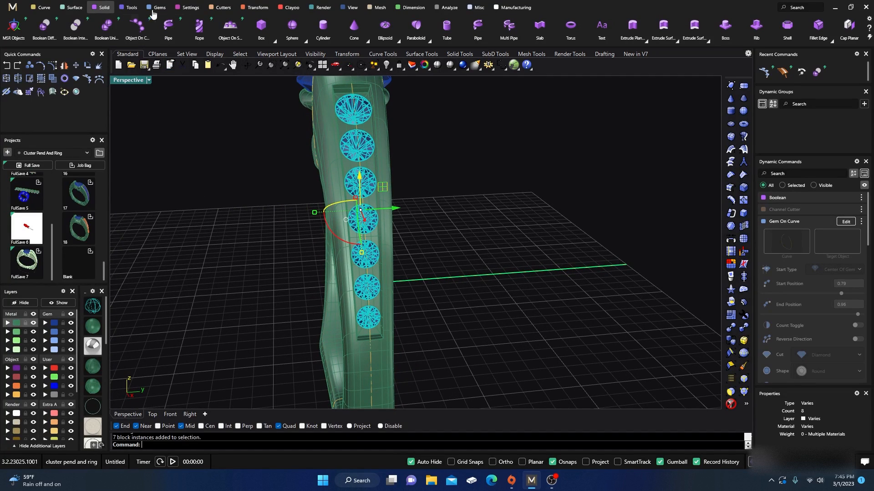
click(187, 8)
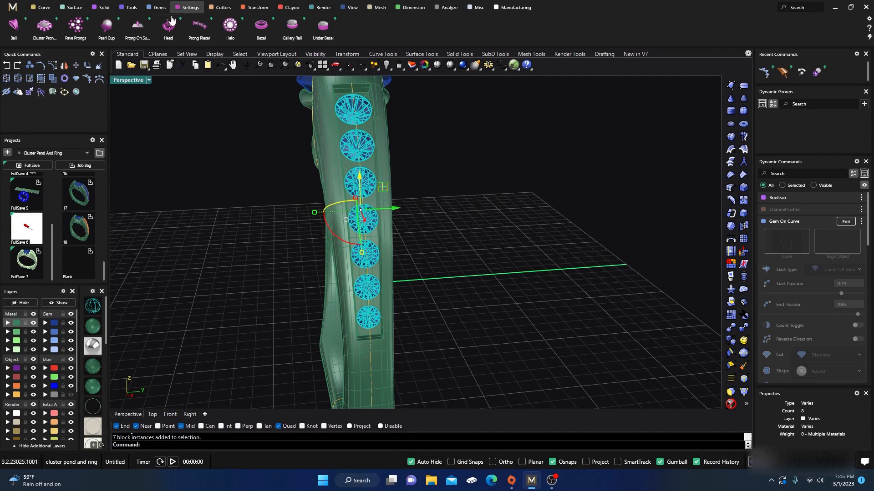
click(199, 27)
scroll(370, 342, up, 5)
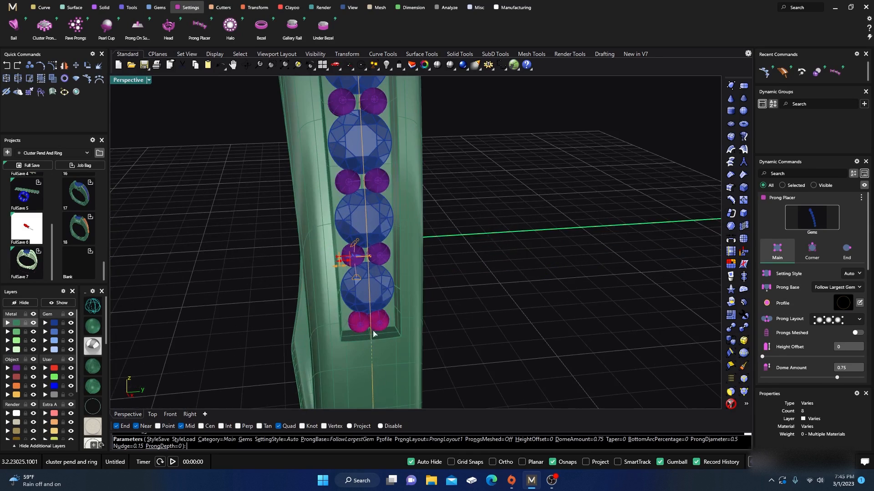
Step: Set the height offset of the prongs along the shank gems to 0.46
scroll(376, 330, up, 8)
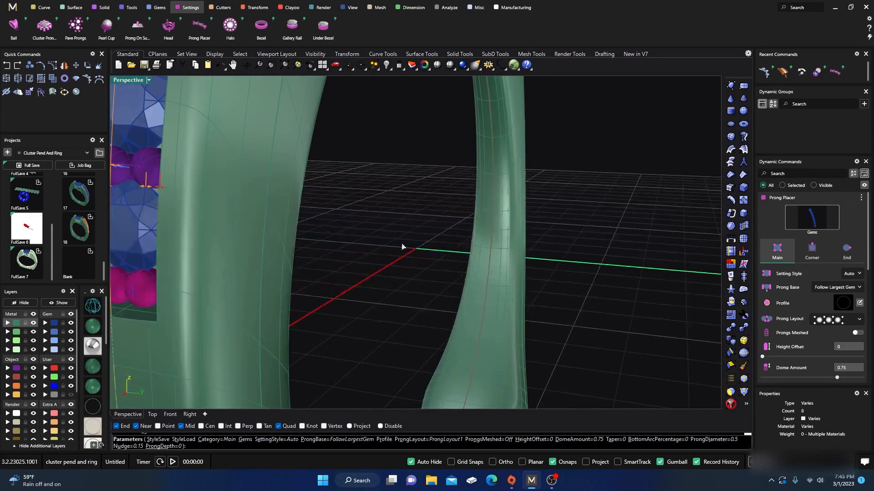
scroll(403, 247, down, 8)
right_drag(490, 268, 359, 256)
scroll(297, 223, up, 5)
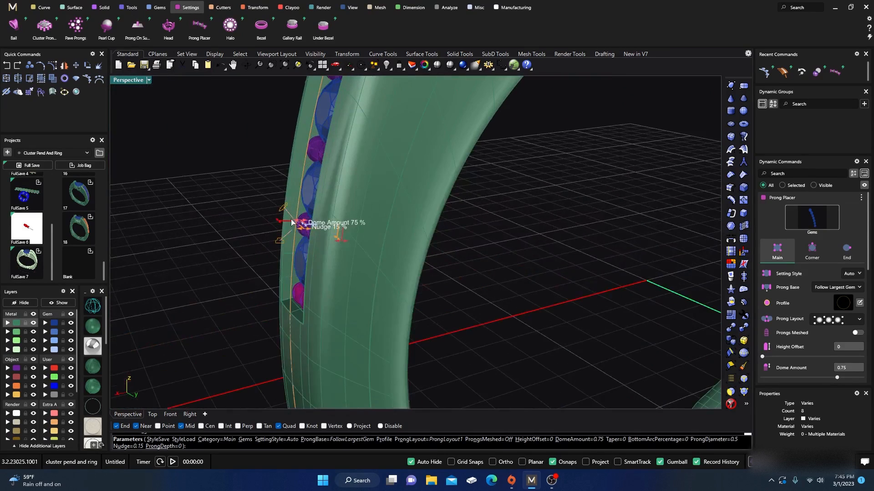
drag(295, 229, 284, 228)
Step: Set the main prong diameter to 0.57 and the nudge to 0.05
right_drag(304, 266, 366, 263)
scroll(436, 262, up, 2)
scroll(437, 262, up, 3)
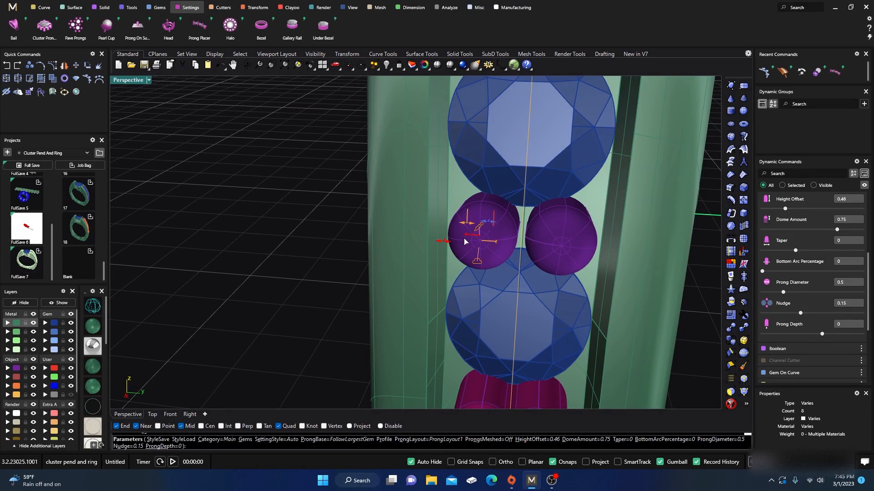
drag(440, 243, 435, 241)
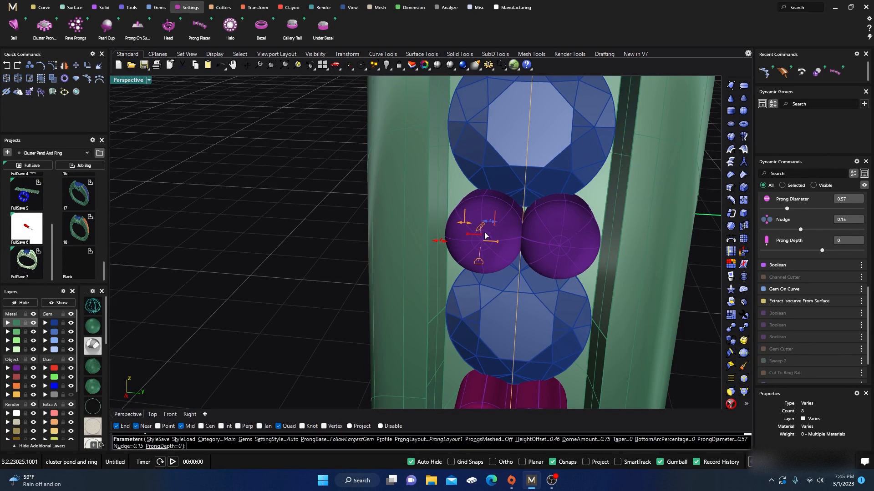
drag(492, 223, 476, 222)
scroll(476, 223, down, 5)
scroll(476, 222, down, 6)
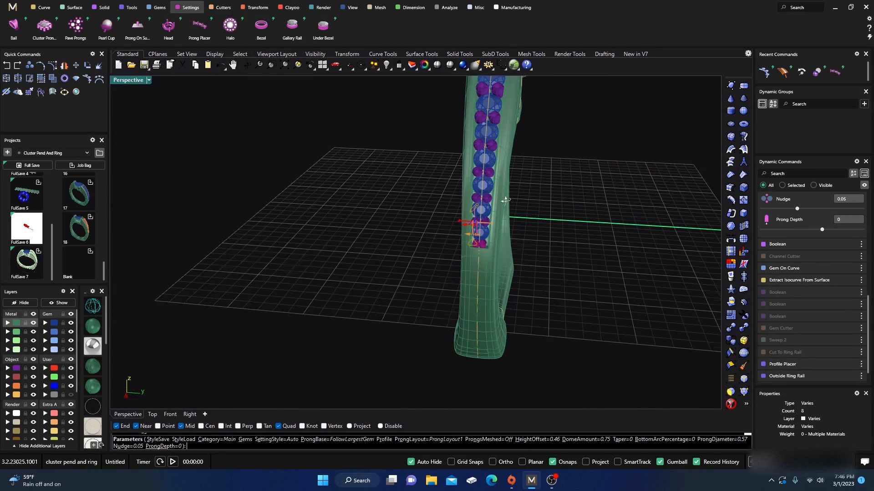
Step: Set the end prongs' diameter to 0.48 and their nudge to 0.04
mouse_move(503, 199)
right_down()
mouse_move(499, 251)
mouse_move(500, 193)
right_up()
scroll(482, 261, up, 10)
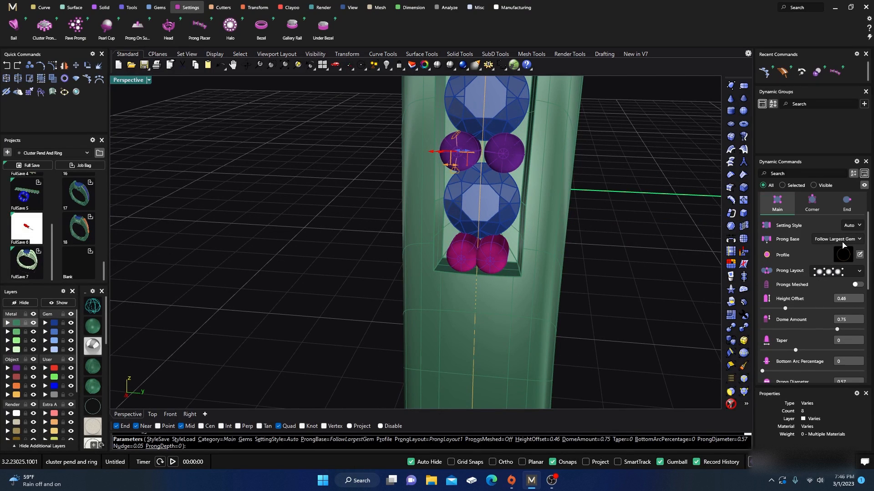
click(855, 206)
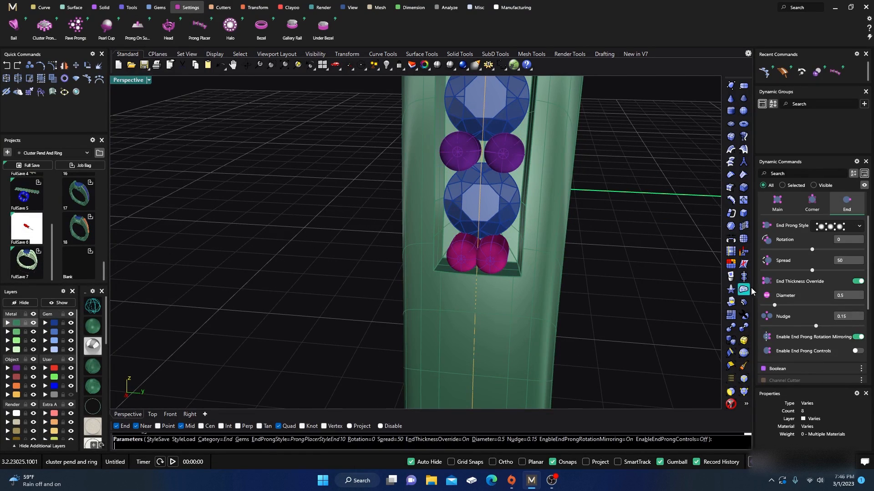
click(788, 203)
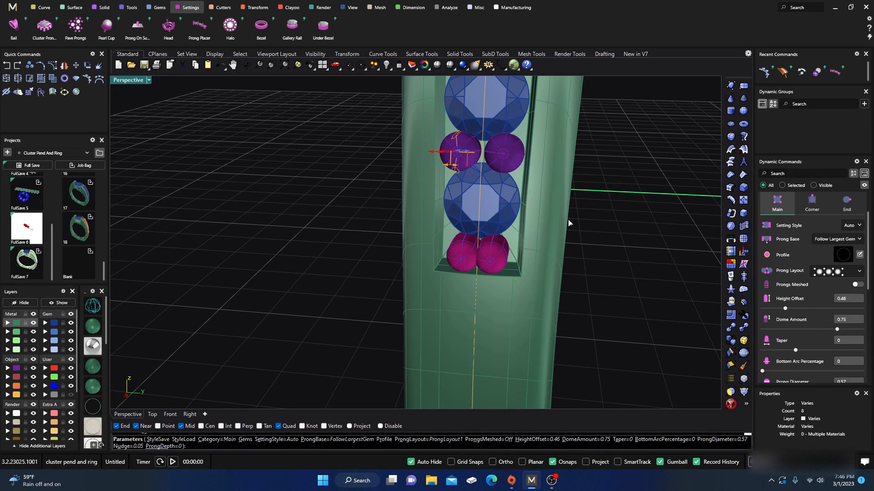
scroll(789, 319, down, 3)
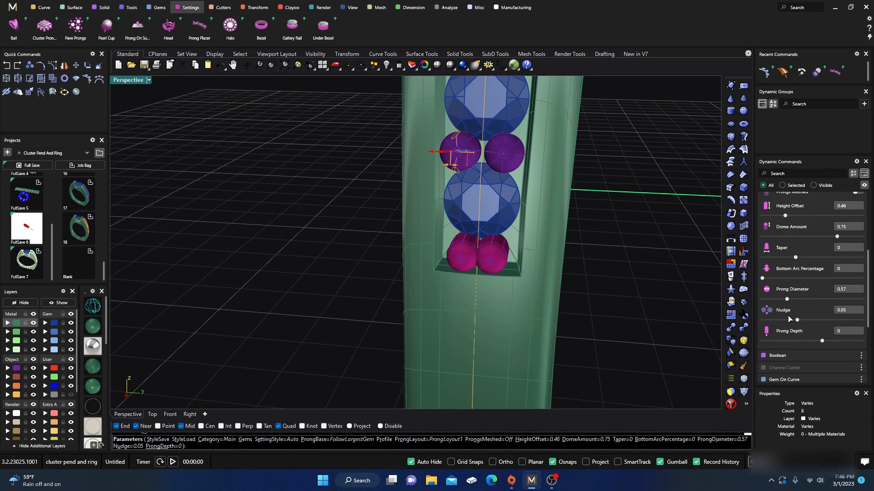
scroll(789, 319, up, 5)
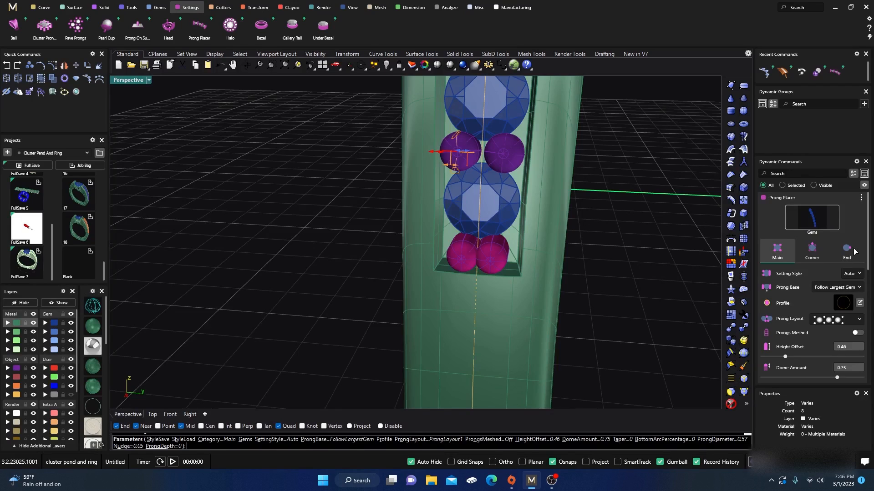
click(854, 251)
scroll(808, 274, down, 5)
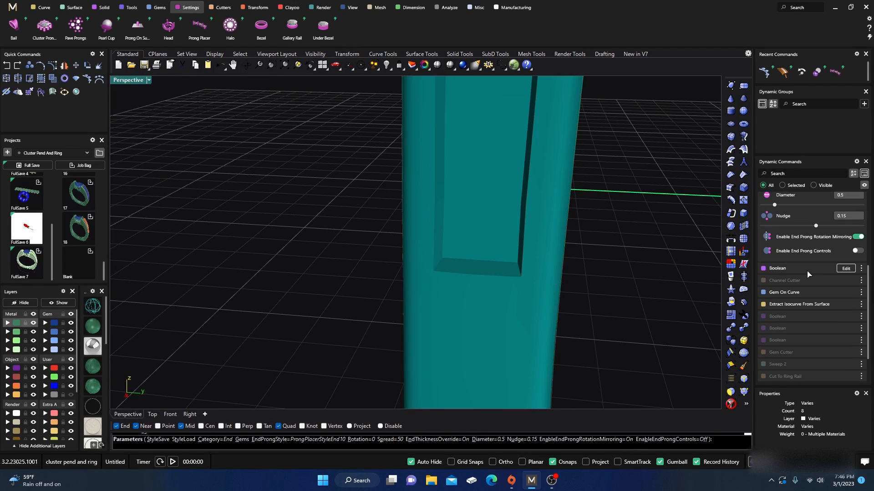
scroll(809, 272, up, 2)
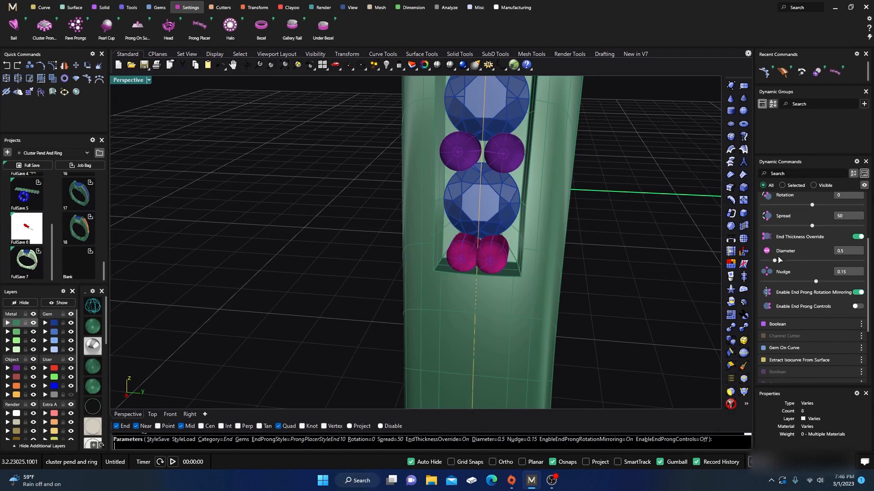
drag(776, 260, 780, 263)
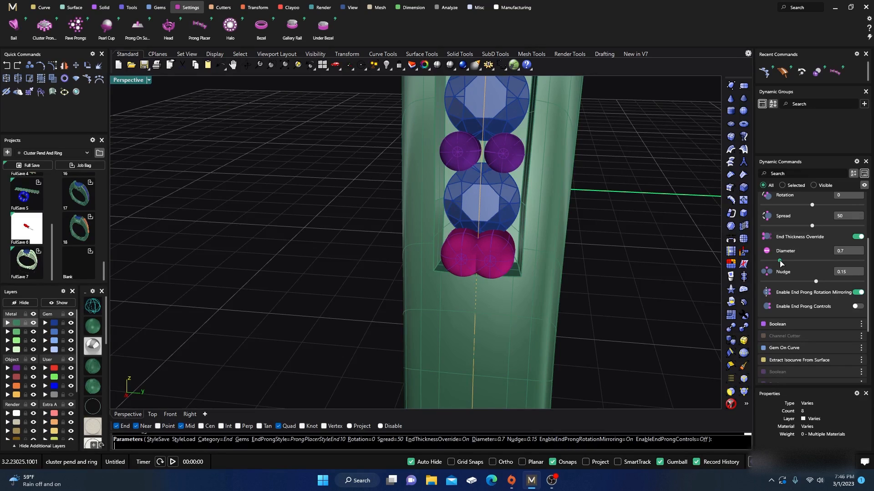
drag(780, 262, 774, 261)
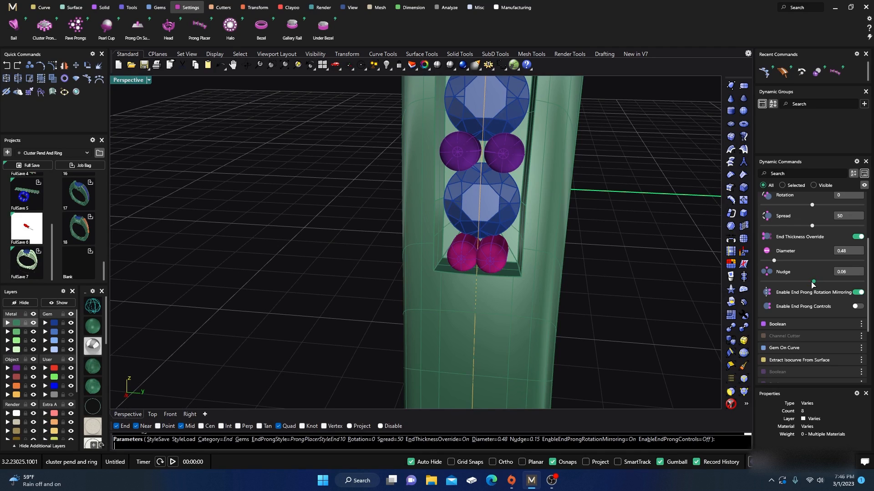
drag(813, 284, 813, 284)
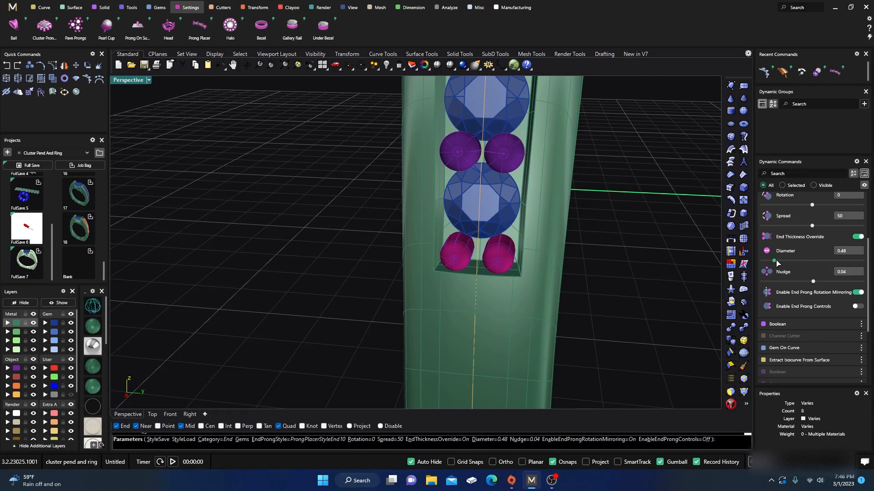
Step: Adjust the end prongs to a diameter of 0.57 and a nudge of 0.06
drag(776, 261, 779, 262)
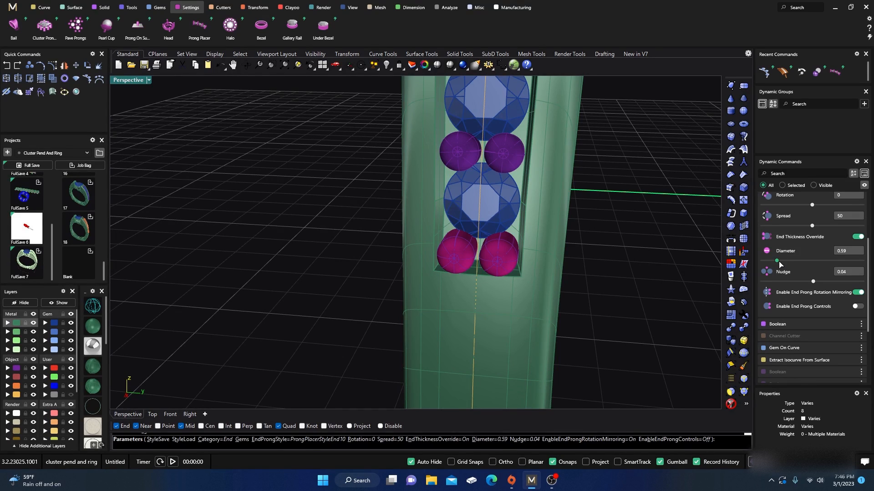
drag(780, 263, 779, 264)
right_drag(645, 334, 661, 317)
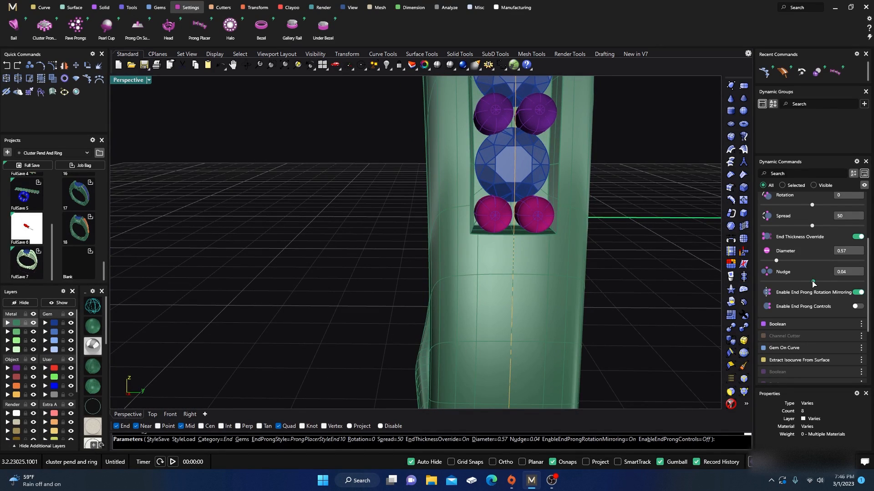
drag(812, 281, 812, 282)
Step: Check the prongs along the shank up to the centre gem and accept the prong placement
scroll(428, 293, down, 6)
right_drag(476, 322, 464, 384)
scroll(520, 343, down, 4)
right_drag(535, 326, 526, 340)
scroll(462, 263, up, 5)
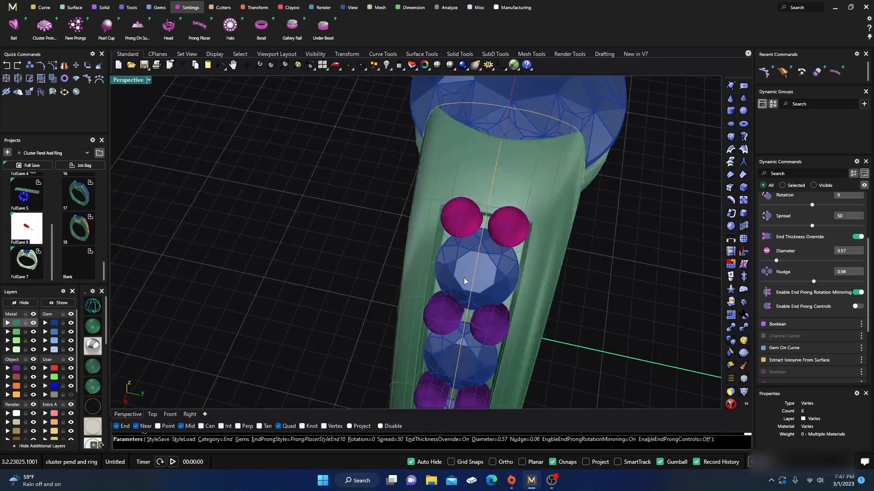
scroll(466, 282, down, 4)
scroll(485, 278, up, 3)
right_drag(486, 279, 457, 266)
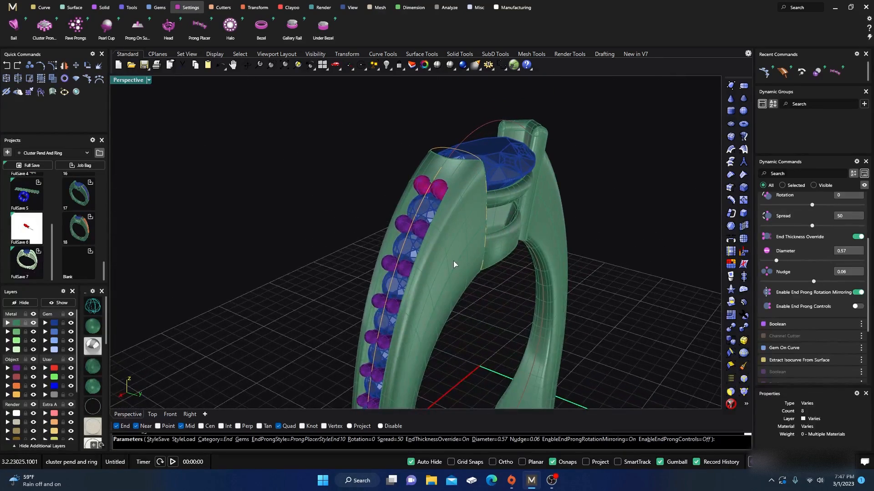
right_click(430, 265)
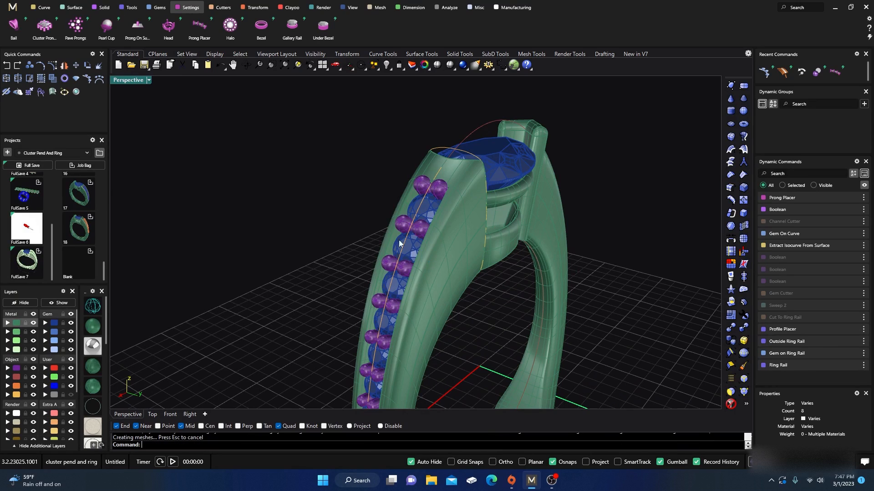
Step: Show the hidden result of the earliest Boolean, the ring body without the gem channel, and inspect it
scroll(385, 218, down, 5)
scroll(385, 225, up, 10)
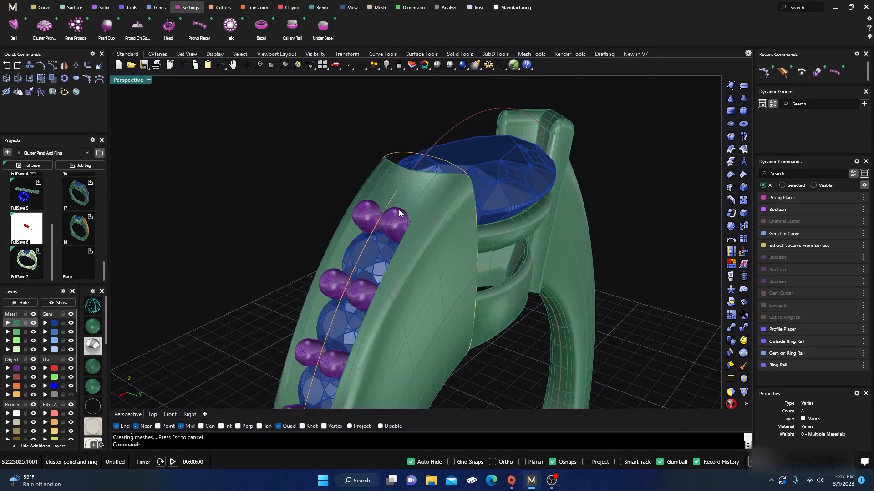
scroll(402, 255, down, 8)
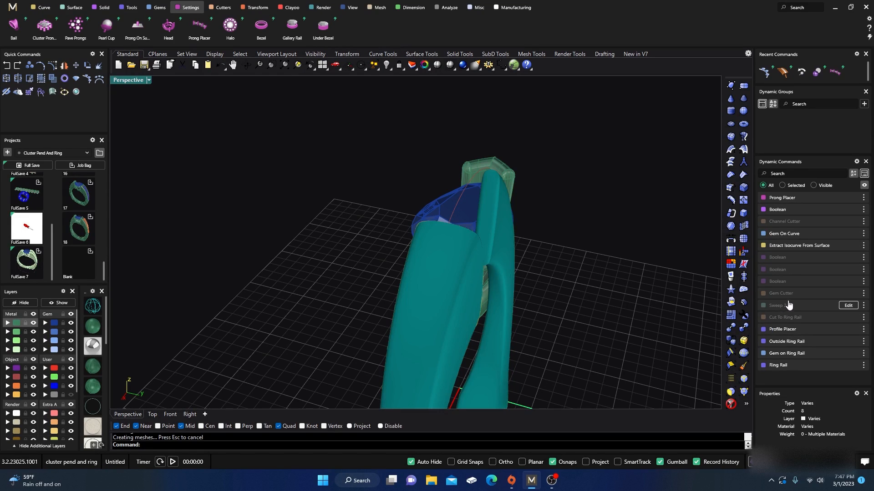
click(863, 281)
click(834, 344)
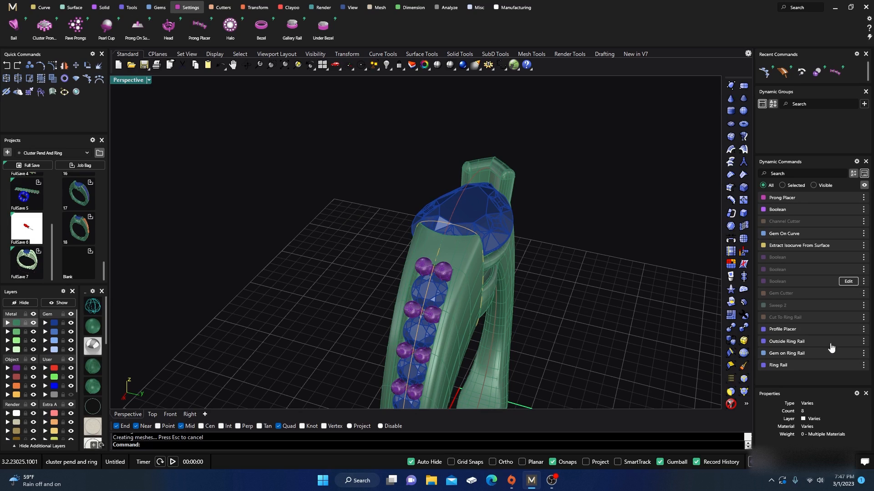
right_drag(379, 281, 353, 260)
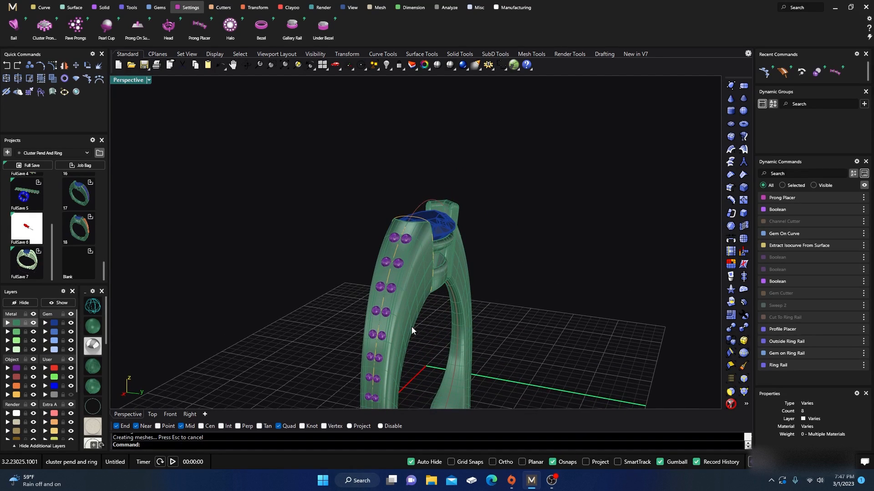
Step: Reopen the earliest Boolean for editing, examine its ring surfaces and close it with Boolean Difference kept
mouse_move(785, 286)
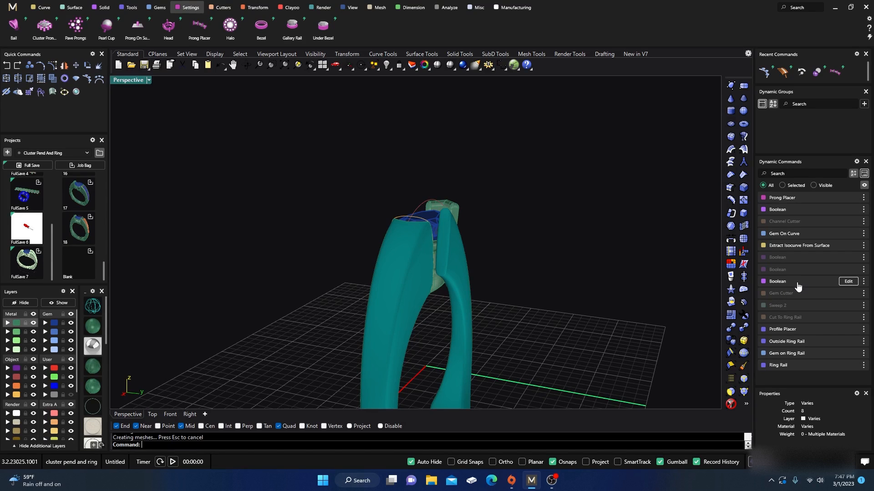
click(848, 281)
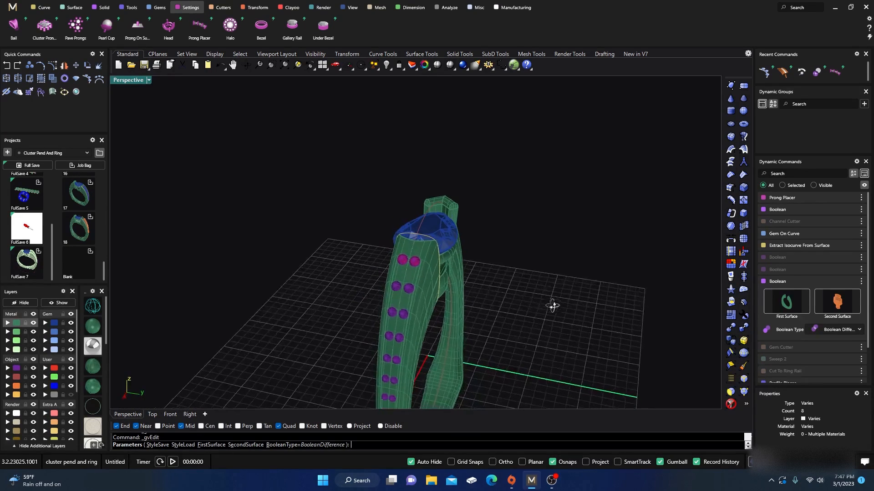
scroll(424, 316, up, 5)
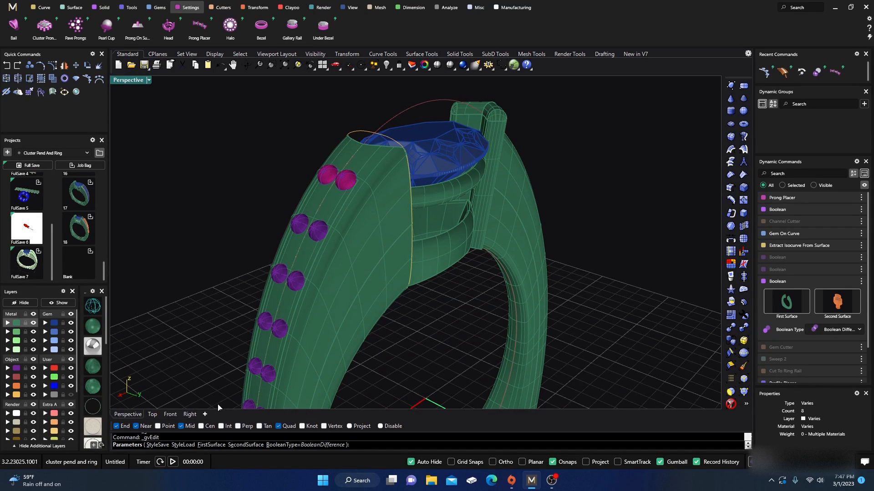
scroll(422, 290, down, 6)
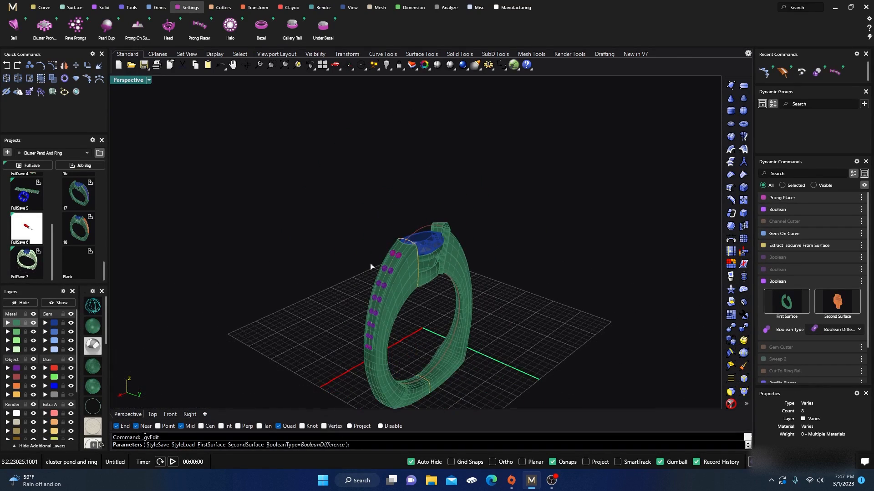
key(Return)
Step: Delete the whole model and reload the saved ring from project slot 18
mouse_move(338, 187)
mouse_down()
mouse_move(394, 336)
mouse_move(553, 419)
mouse_up()
key(Delete)
click(75, 228)
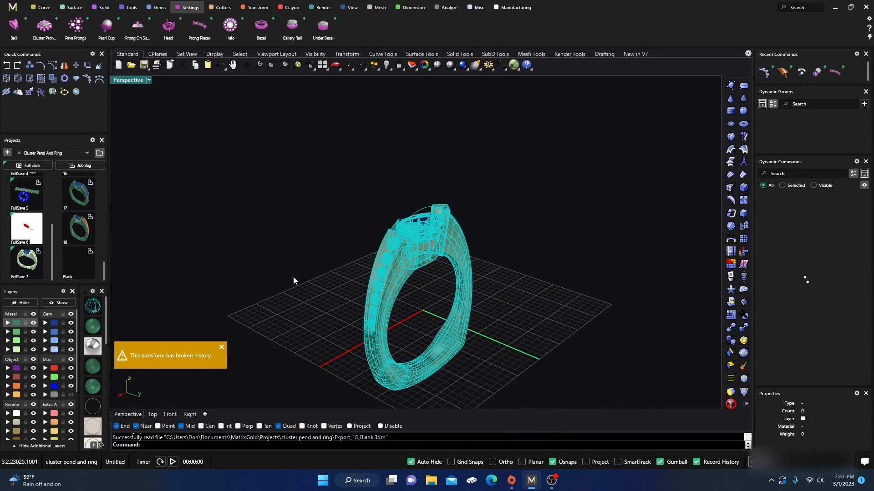
scroll(446, 246, up, 11)
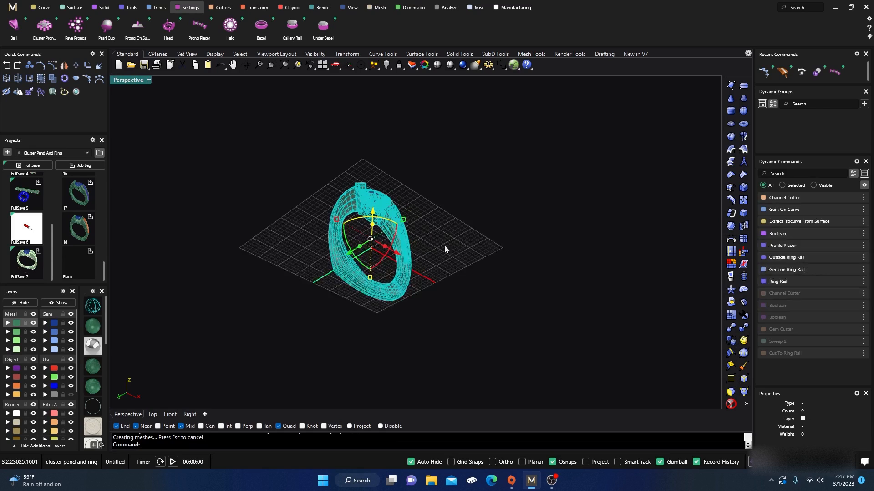
Step: Select the orange channel cutter on the shank and switch the viewport to wireframe display
right_drag(465, 308, 473, 286)
click(477, 228)
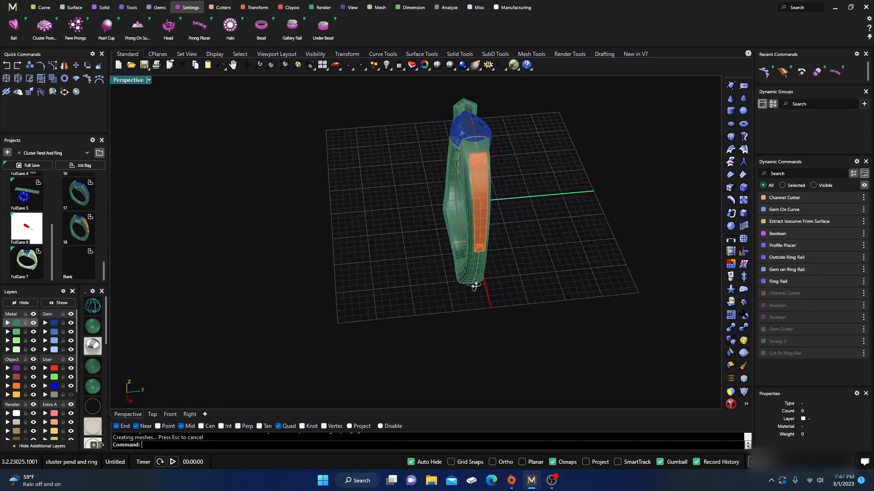
scroll(547, 159, up, 5)
right_drag(547, 159, 381, 184)
click(381, 185)
click(90, 308)
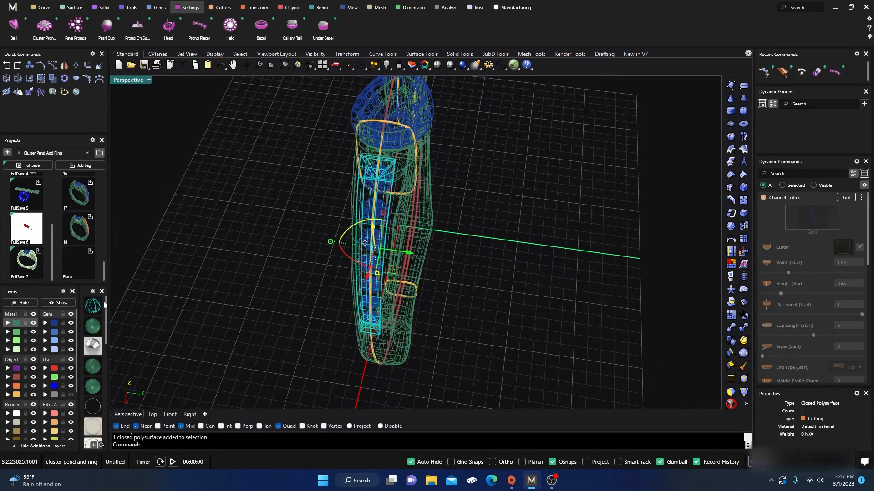
Step: Reopen the channel cutter for editing and extend its end cap length to 2.1 mm near the centre gem
scroll(404, 179, up, 10)
right_drag(374, 238, 393, 248)
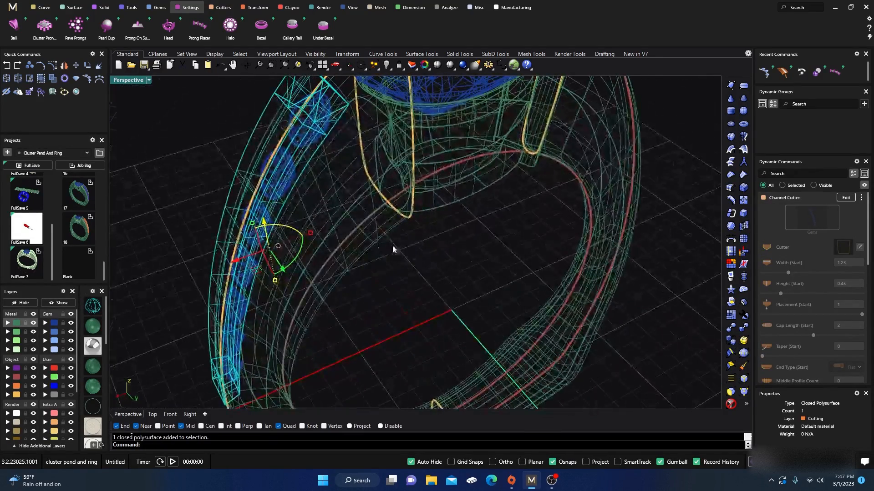
click(845, 198)
scroll(412, 320, down, 2)
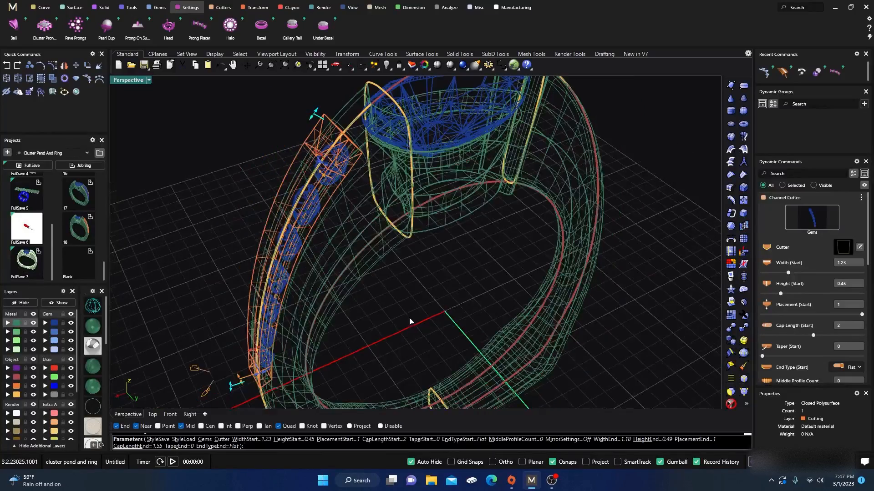
right_drag(413, 321, 380, 252)
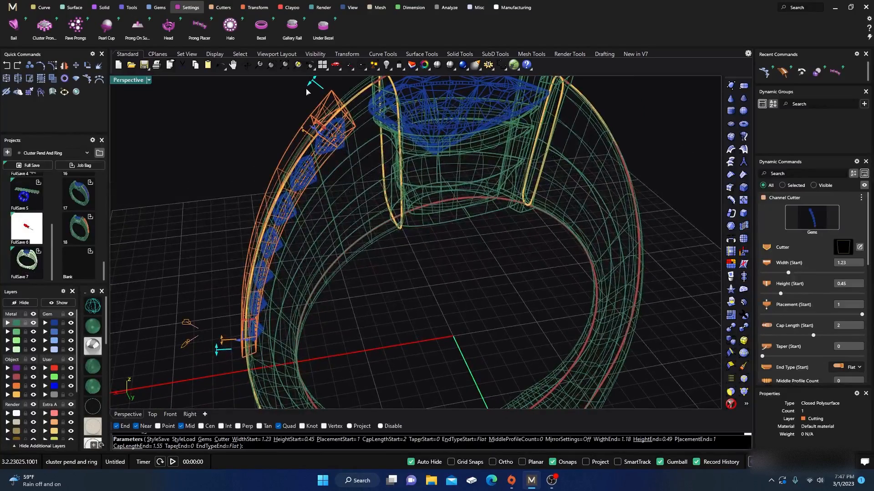
drag(312, 83, 331, 98)
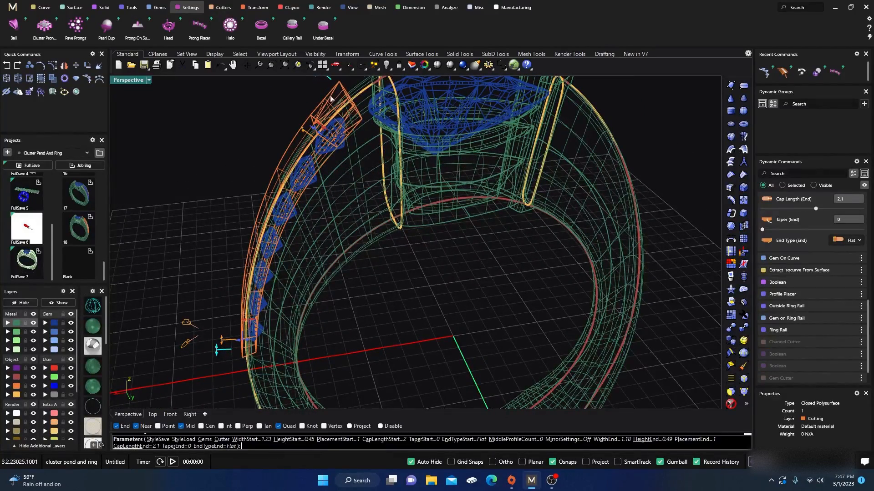
Step: Extend the channel cutter's start cap length to 2.22 mm beyond the lowest diamond and accept the cutter
right_drag(369, 247, 406, 221)
scroll(404, 220, down, 4)
right_drag(392, 296, 357, 291)
scroll(340, 296, up, 8)
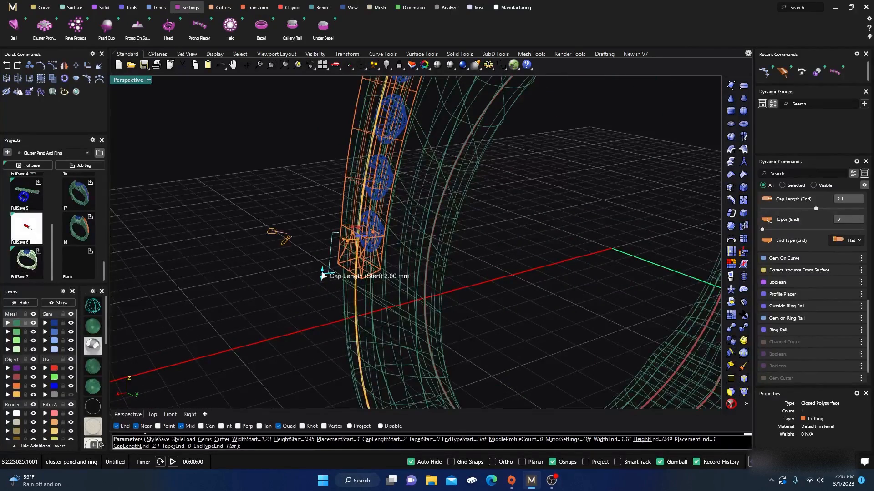
drag(323, 275, 322, 279)
right_drag(348, 321, 430, 320)
key(Return)
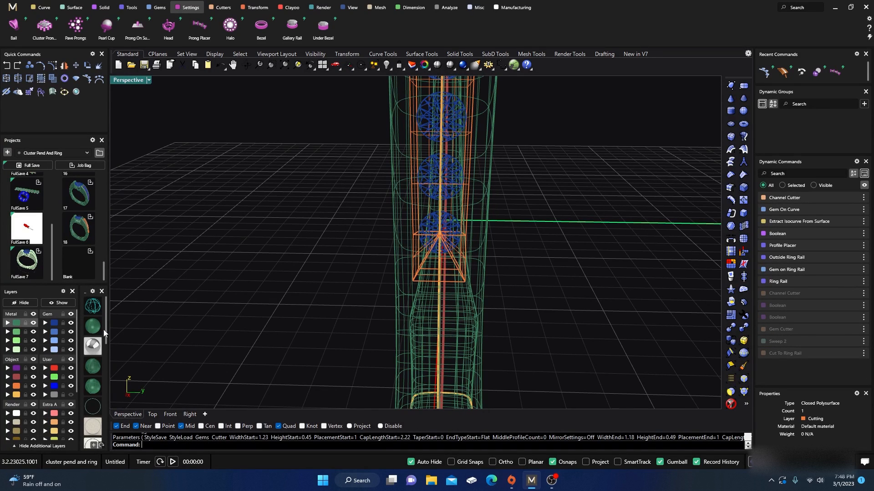
Step: Return to shaded display and subtract the channel cutter from the ring body with Boolean Difference
click(87, 328)
scroll(341, 280, down, 7)
right_drag(341, 281, 390, 322)
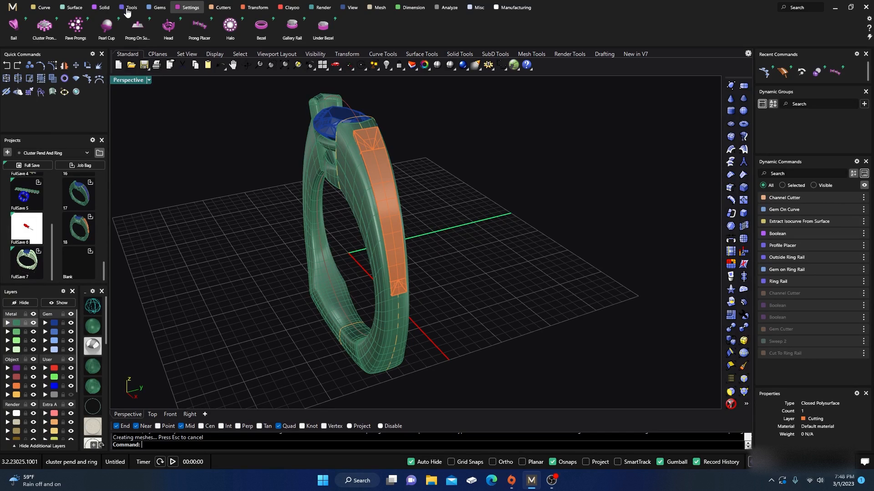
click(100, 7)
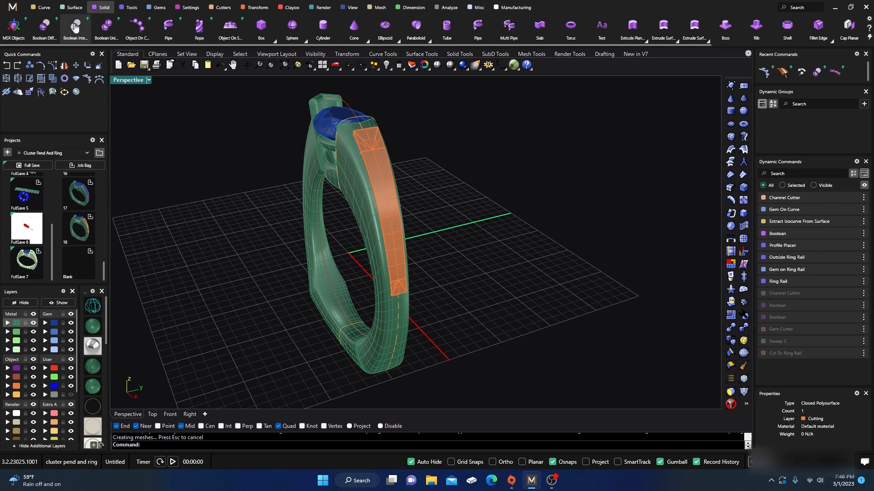
click(44, 25)
click(362, 210)
key(Return)
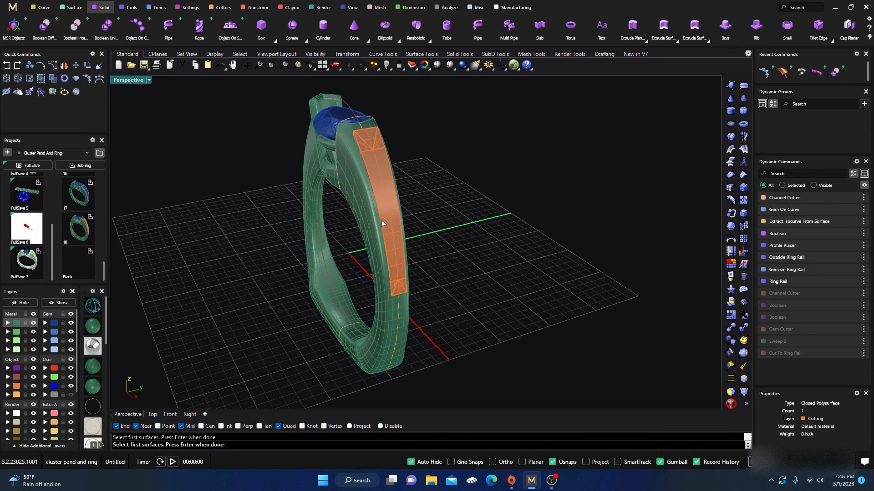
key(Return)
right_drag(431, 318, 398, 306)
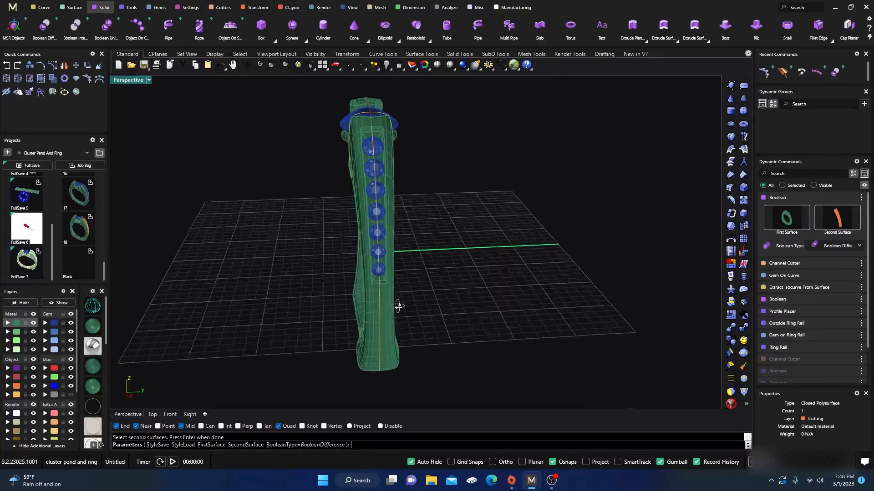
scroll(382, 296, up, 5)
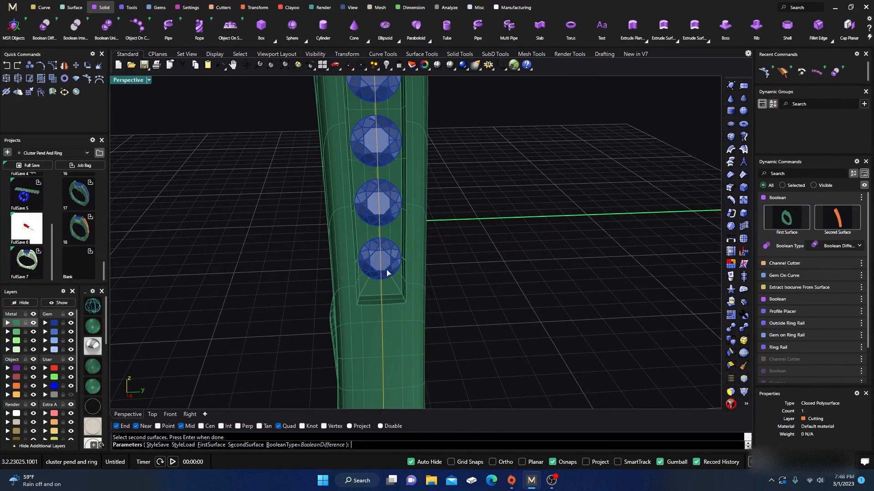
key(Return)
Step: Add prongs to the row of shank diamonds with Prong Placer, using a 0.59 mm prong diameter and 0.06 nudge
click(390, 270)
scroll(430, 312, down, 6)
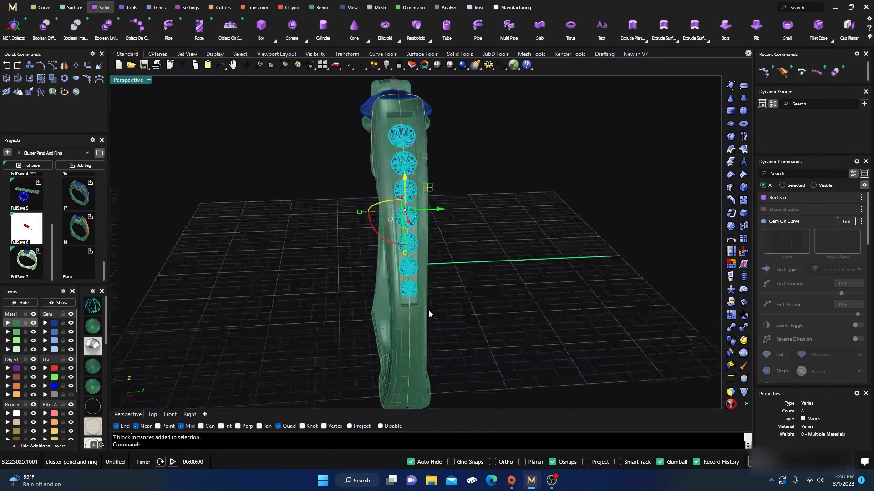
right_drag(466, 299, 440, 308)
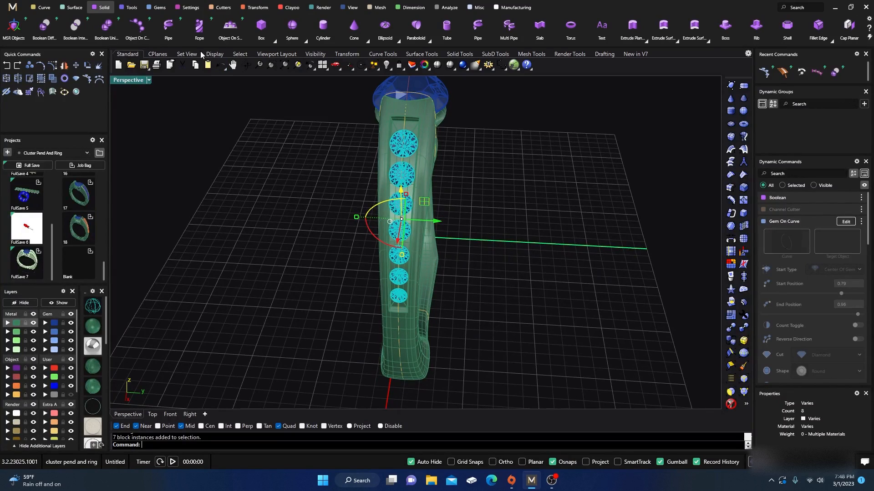
click(190, 8)
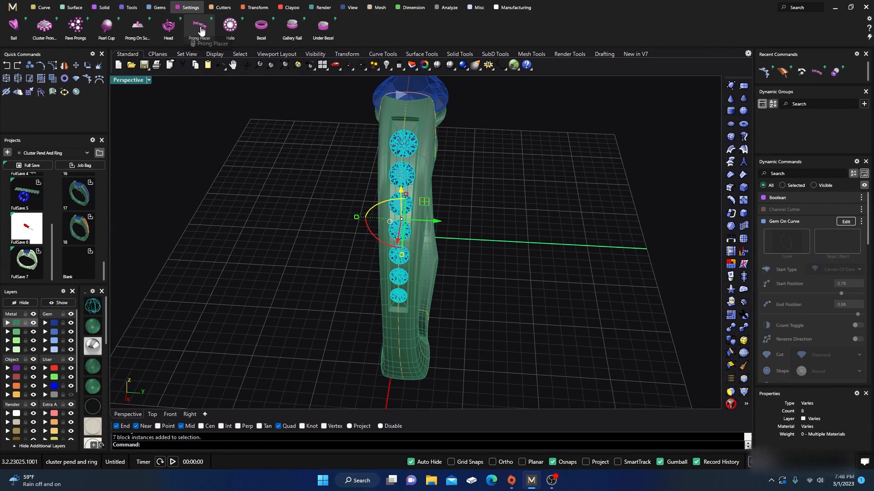
click(201, 31)
right_drag(414, 296, 386, 278)
scroll(413, 284, up, 10)
mouse_move(359, 221)
mouse_down()
mouse_move(381, 220)
mouse_move(361, 222)
mouse_up()
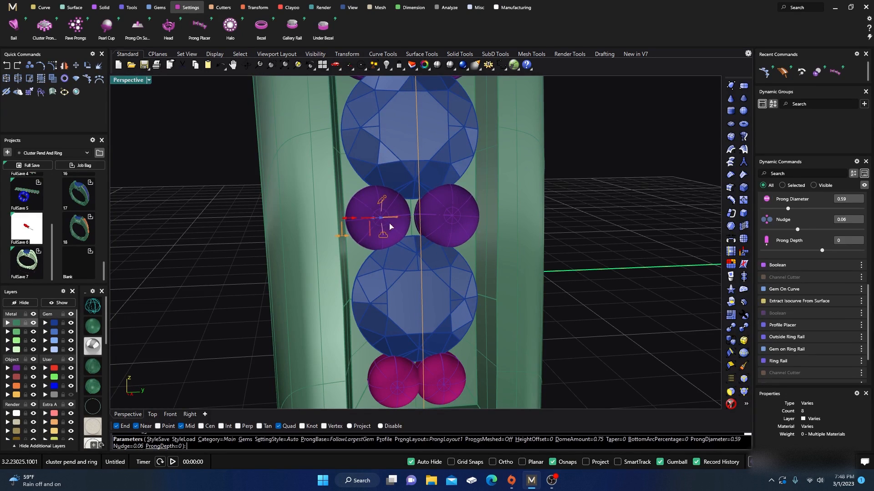
Step: Raise the prongs above the channel with a height offset of 0.48 mm
scroll(389, 229, down, 5)
right_drag(399, 253, 313, 273)
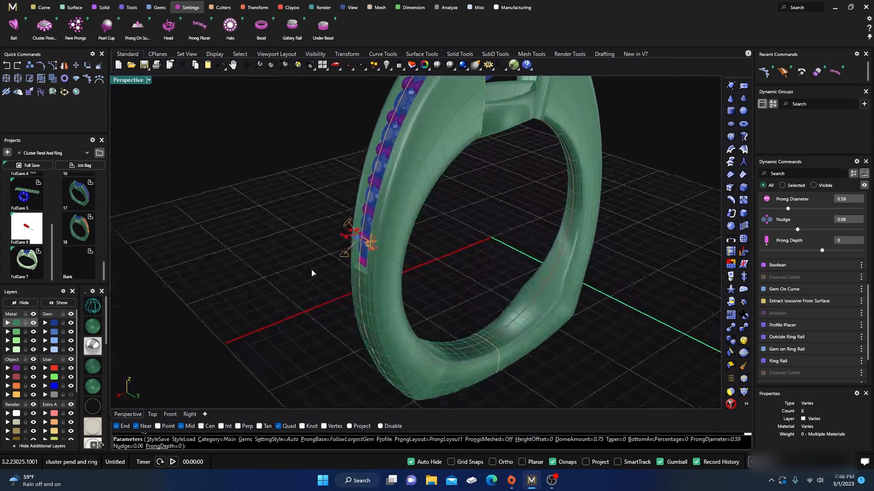
scroll(356, 246, up, 5)
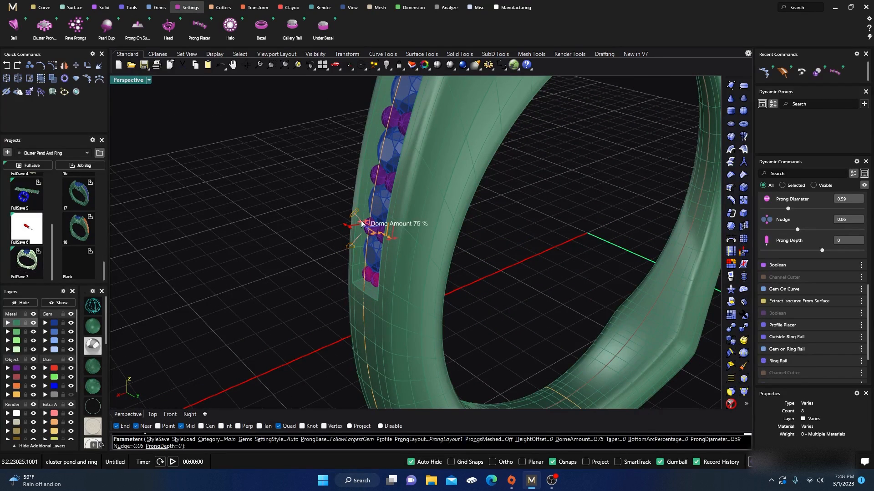
drag(375, 238, 364, 237)
scroll(349, 257, down, 8)
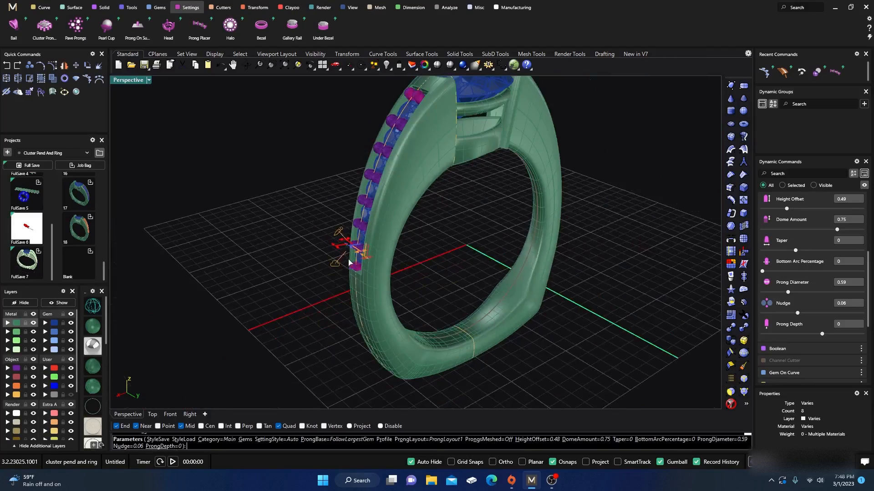
Step: Set the diameter of the end prongs to 0.59 mm
right_drag(351, 259, 444, 248)
scroll(400, 274, up, 5)
scroll(400, 275, up, 2)
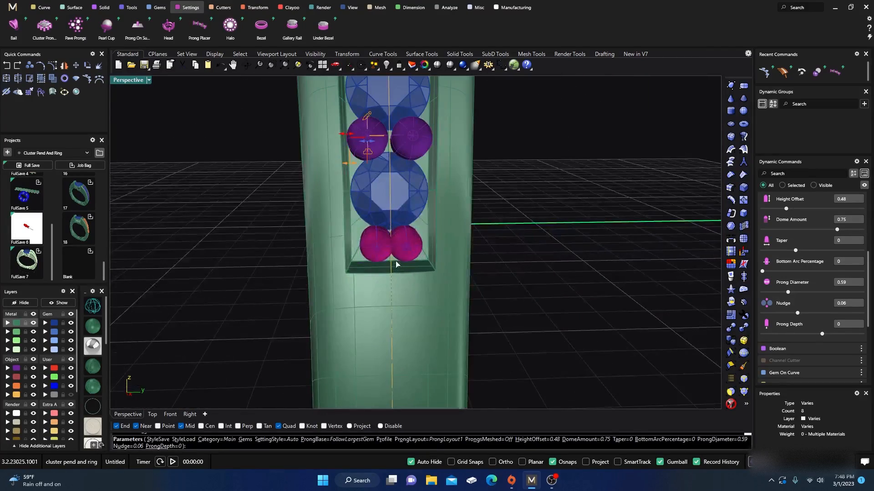
scroll(800, 326, up, 3)
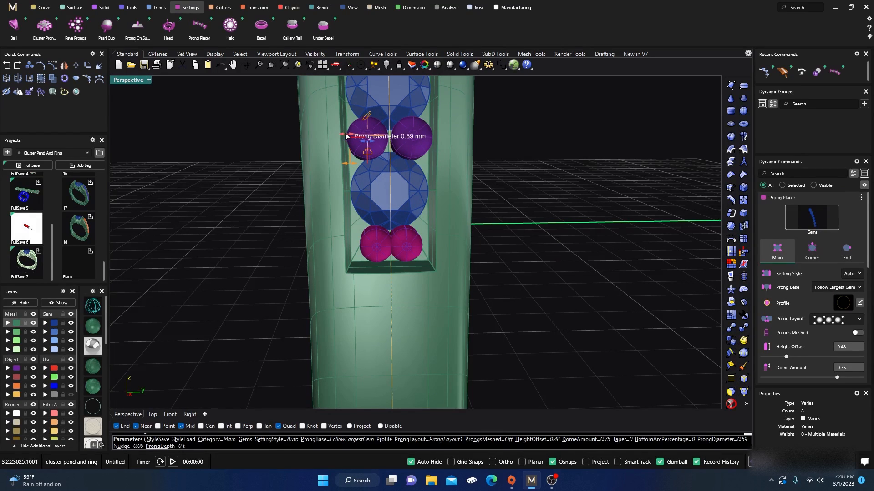
click(847, 255)
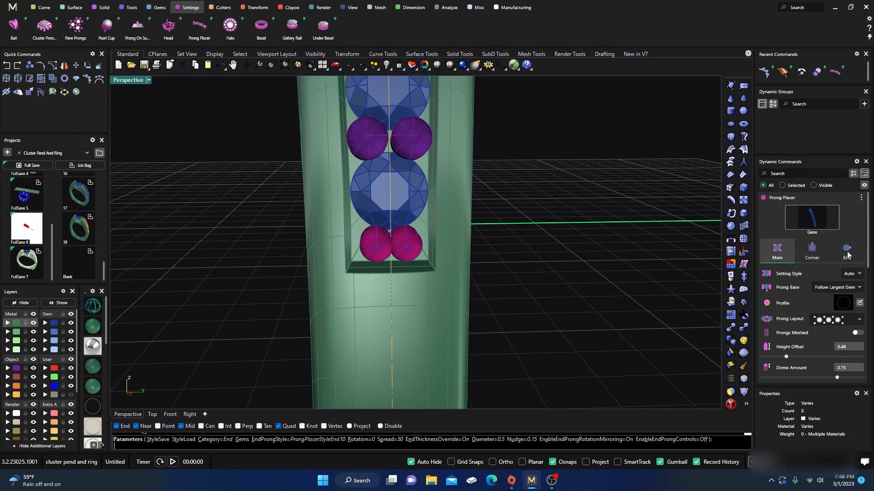
scroll(797, 299, down, 5)
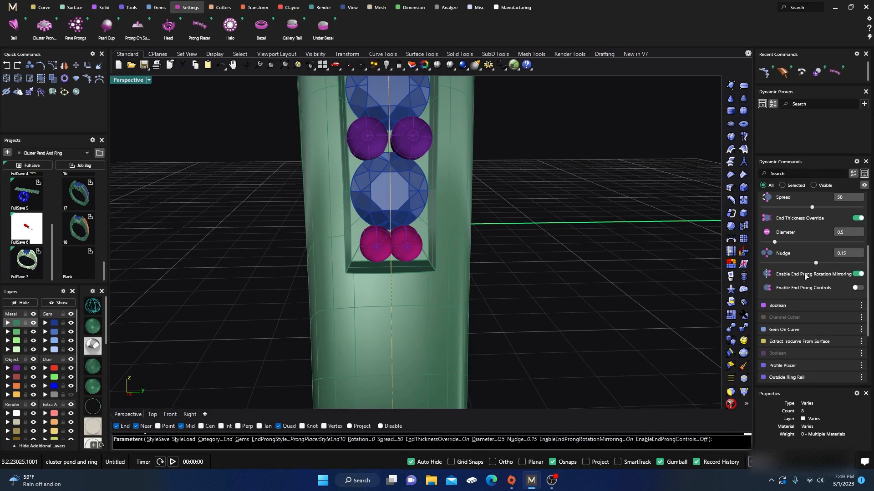
click(846, 233)
text(0.59)
key(Tab)
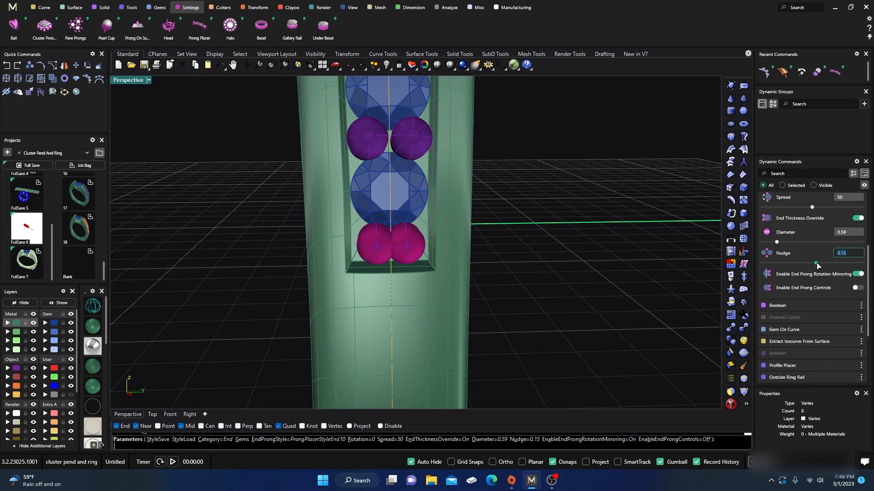
Step: Reduce the end prongs' nudge to 0.09 and accept the prong placement
drag(817, 264, 814, 264)
right_drag(613, 287, 539, 335)
right_drag(415, 302, 378, 293)
key(Return)
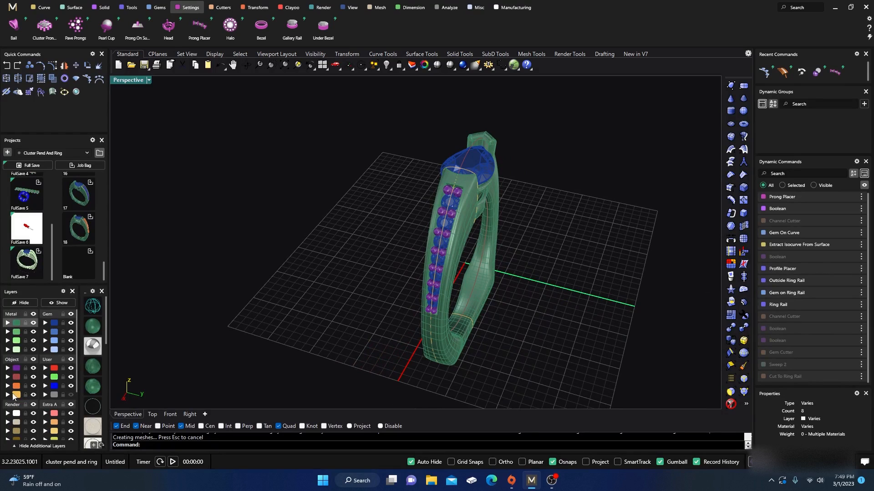
Step: Hide the layer that holds the ring's construction curves
click(33, 395)
right_drag(264, 312, 429, 301)
scroll(469, 226, up, 3)
mouse_move(467, 226)
right_down()
mouse_move(452, 303)
mouse_move(418, 254)
mouse_move(453, 223)
right_up()
Step: Select the ring body and the shank prongs in turn to examine them as separate objects from several sides
click(388, 281)
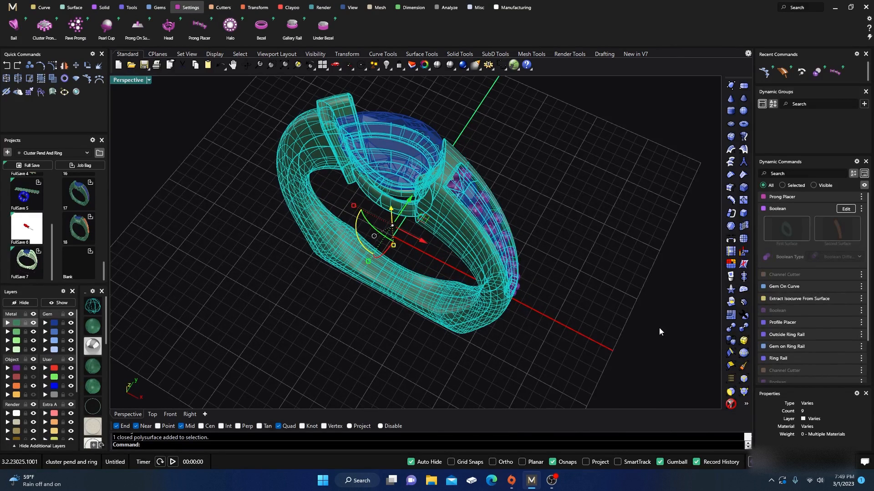
click(658, 355)
click(474, 253)
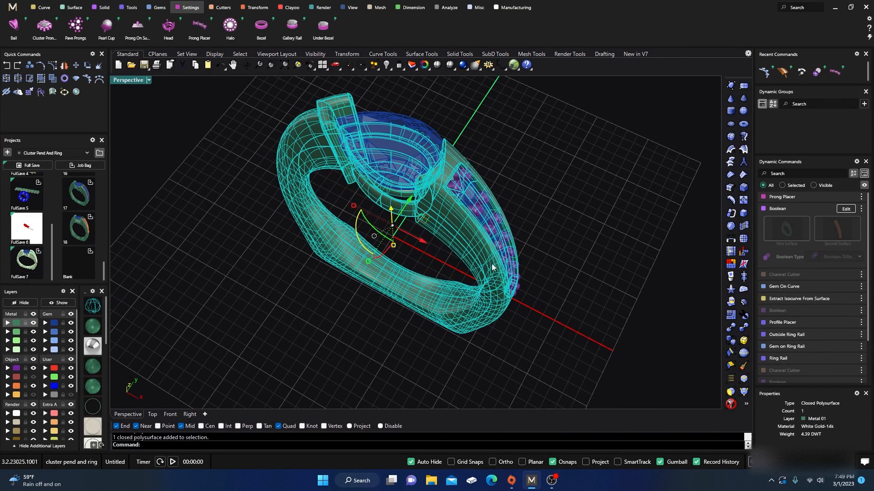
click(564, 285)
right_drag(563, 281, 476, 230)
scroll(477, 230, up, 3)
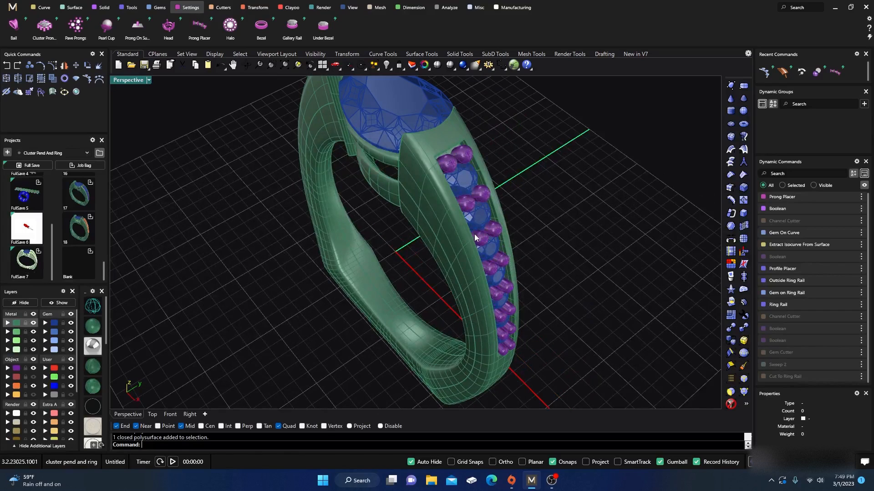
click(478, 220)
click(488, 192)
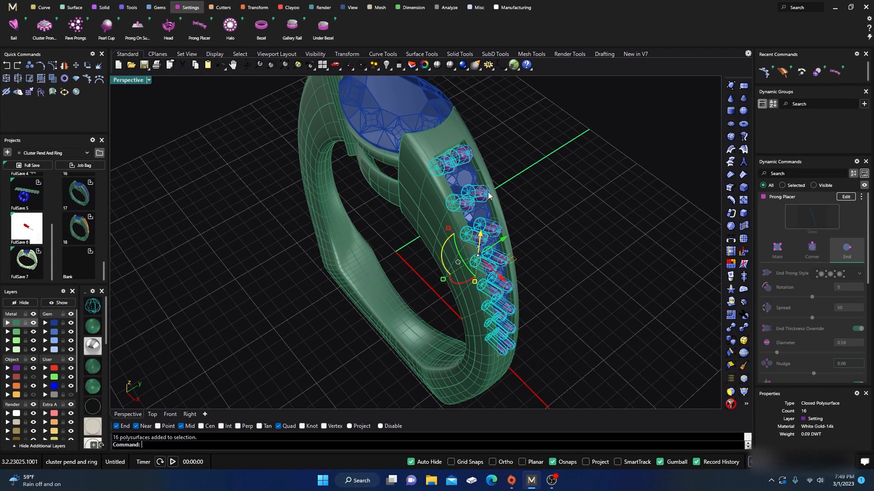
click(539, 217)
scroll(538, 251, down, 3)
right_drag(537, 252, 241, 289)
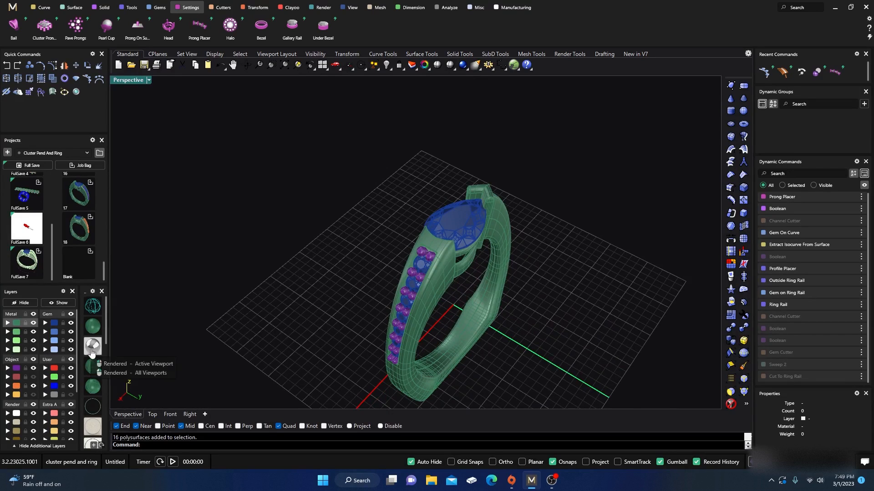
Step: Switch the viewport to Rendered display and inspect the finished ring from several angles
click(93, 364)
right_drag(368, 285, 537, 253)
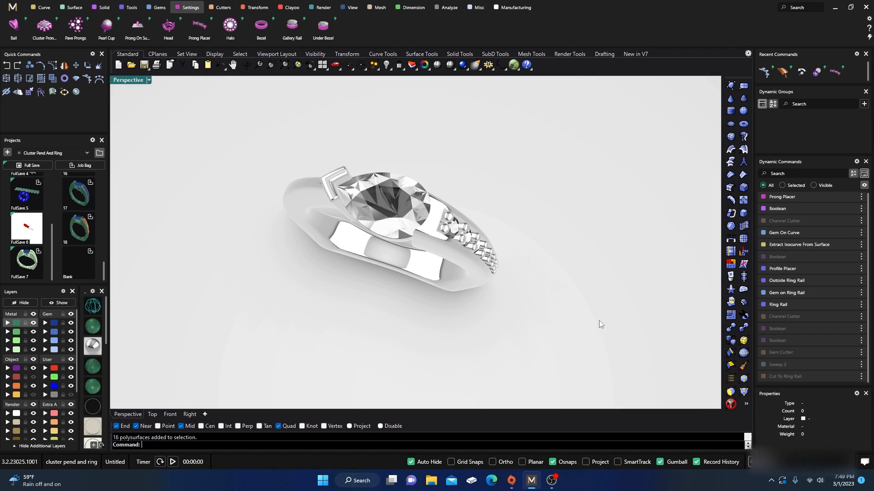
click(730, 251)
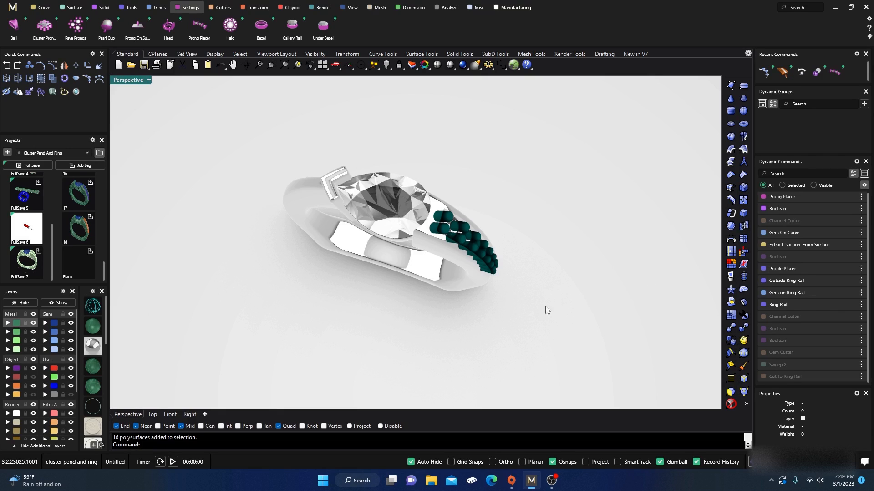
click(505, 335)
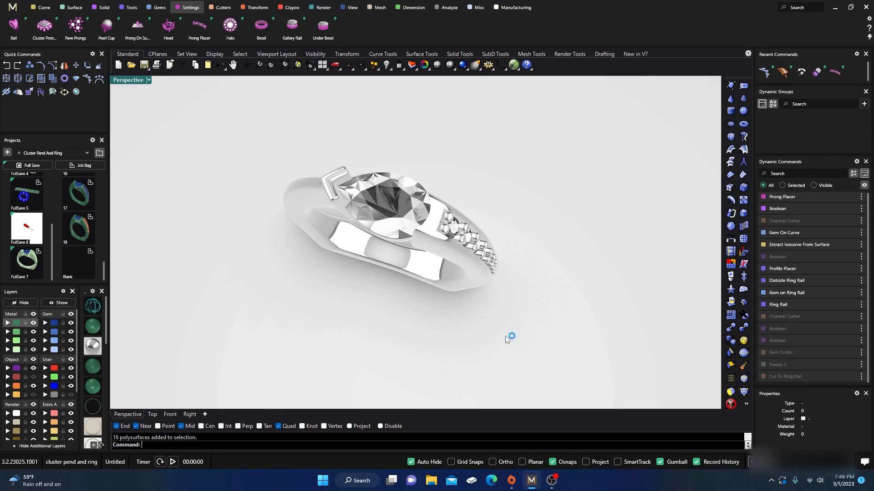
right_drag(505, 336, 346, 308)
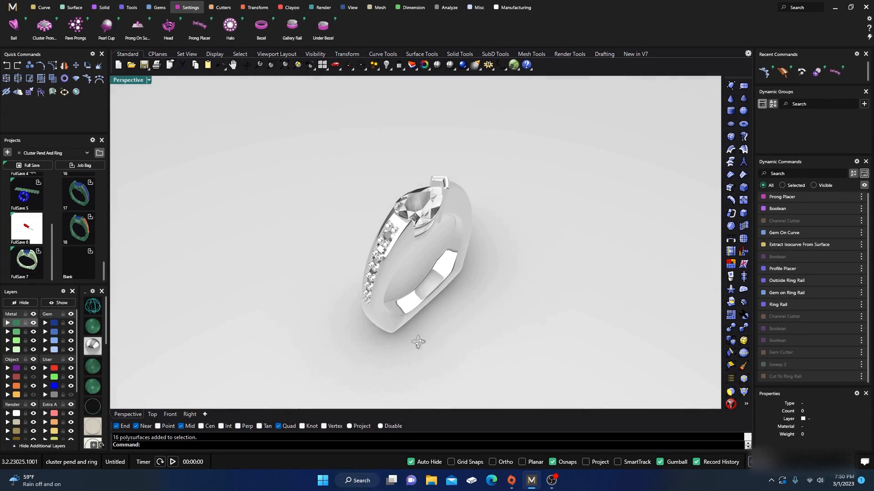